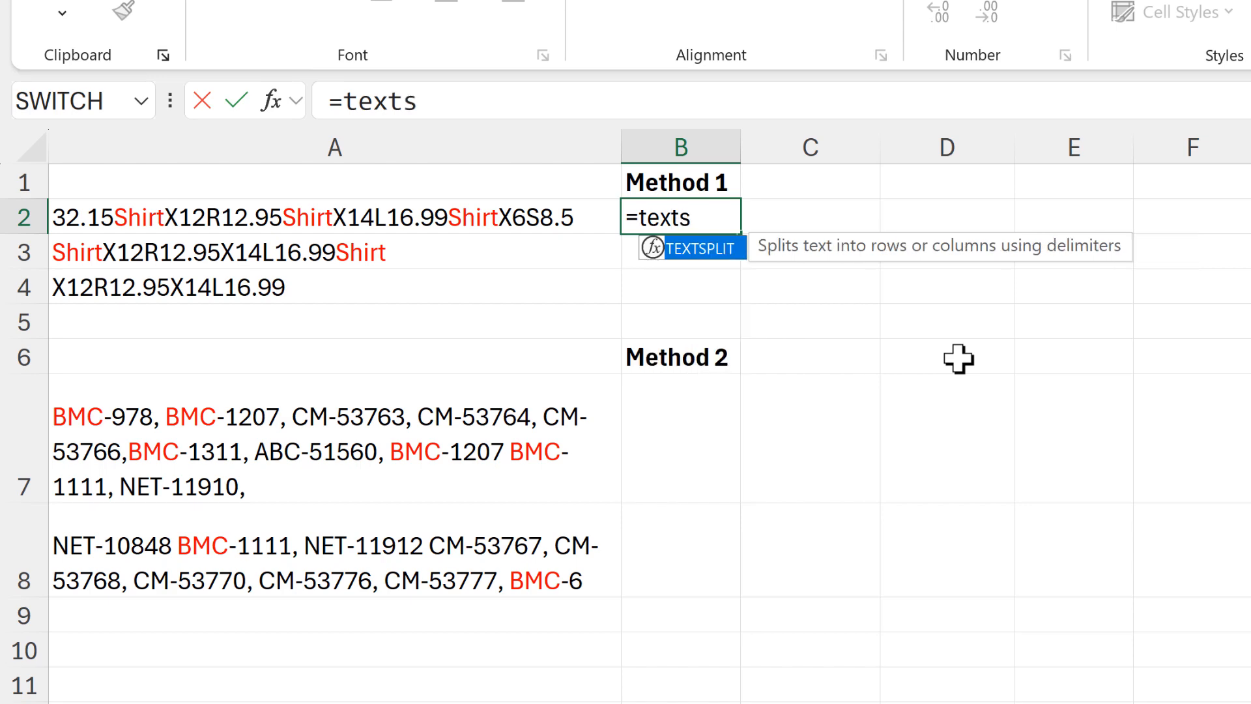
- Complete the formula in B2 as =TEXTSPLIT(A2,"Shirt") and fill it down through B4
{"action": "key", "text": "Tab"}
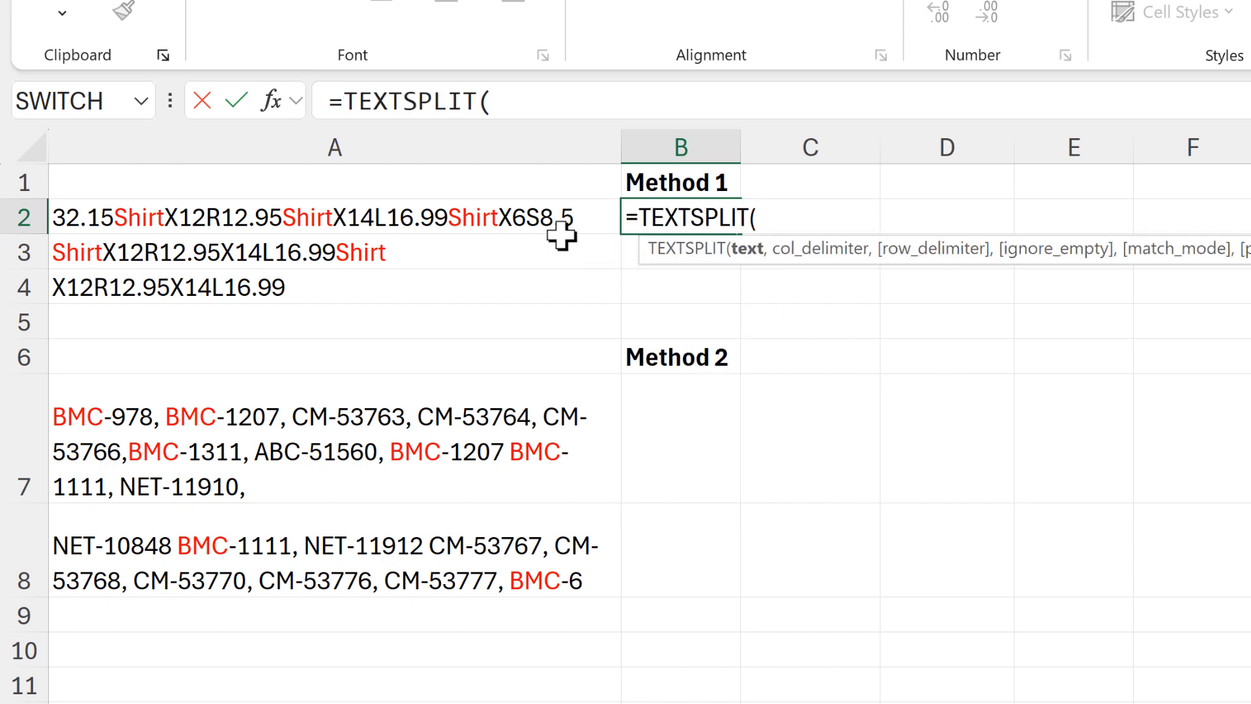
{"action": "left_click", "coordinate": [547, 215]}
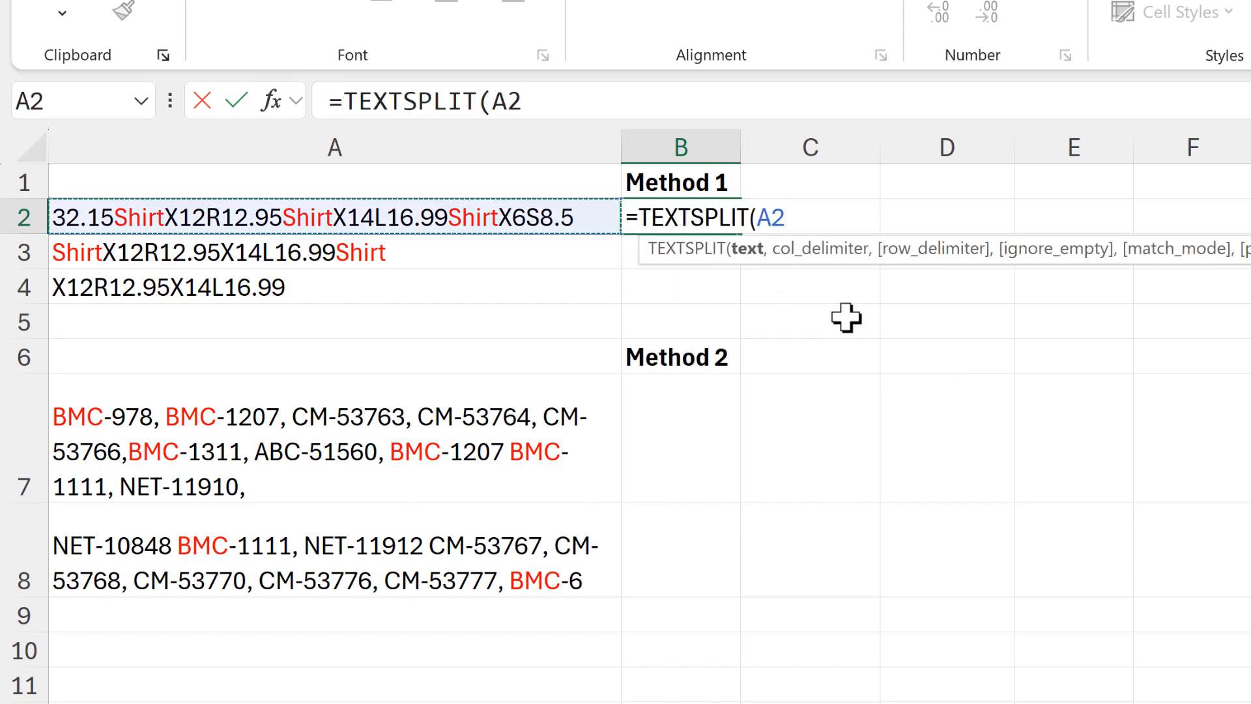
{"action": "type", "text": ","}
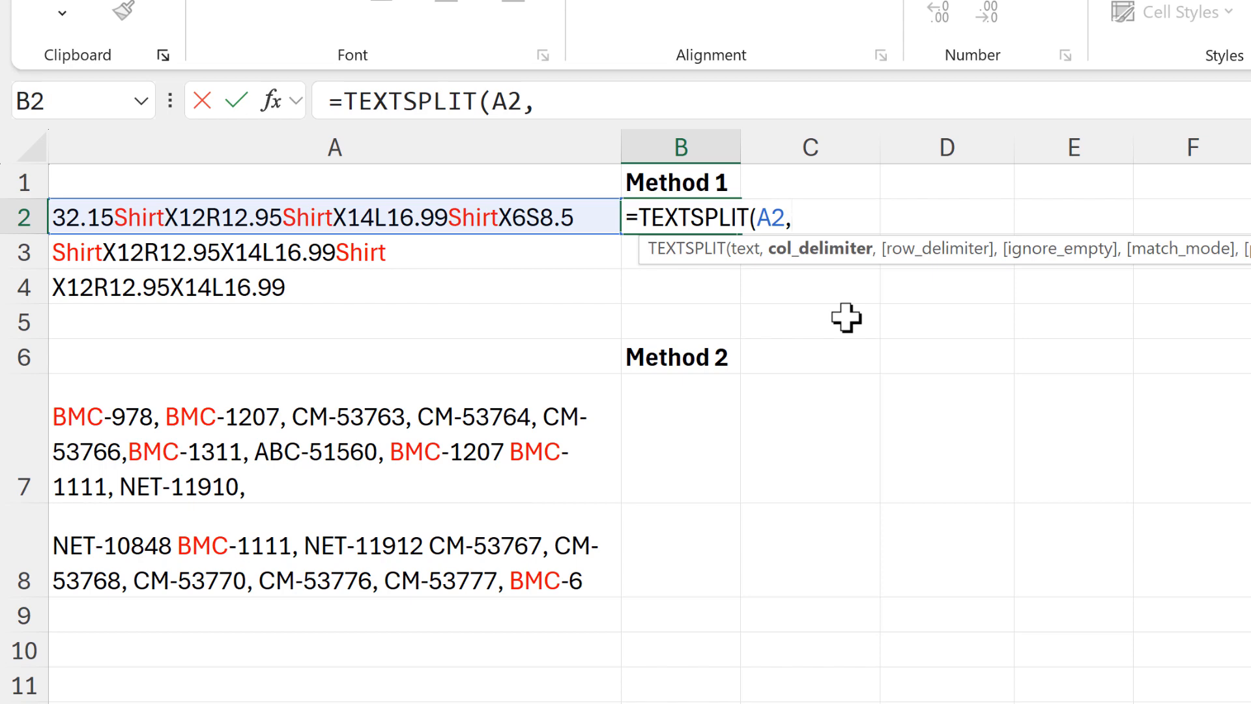
{"action": "type", "text": "\"Shirt"}
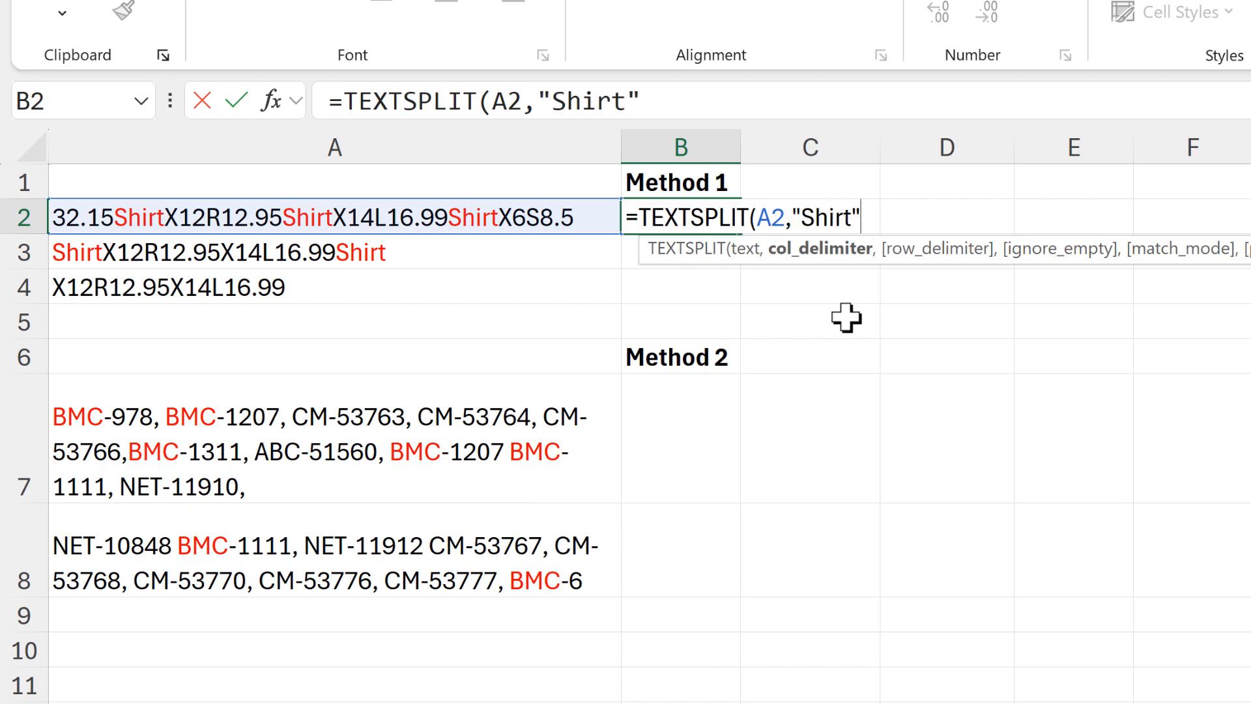
{"action": "type", "text": "\")"}
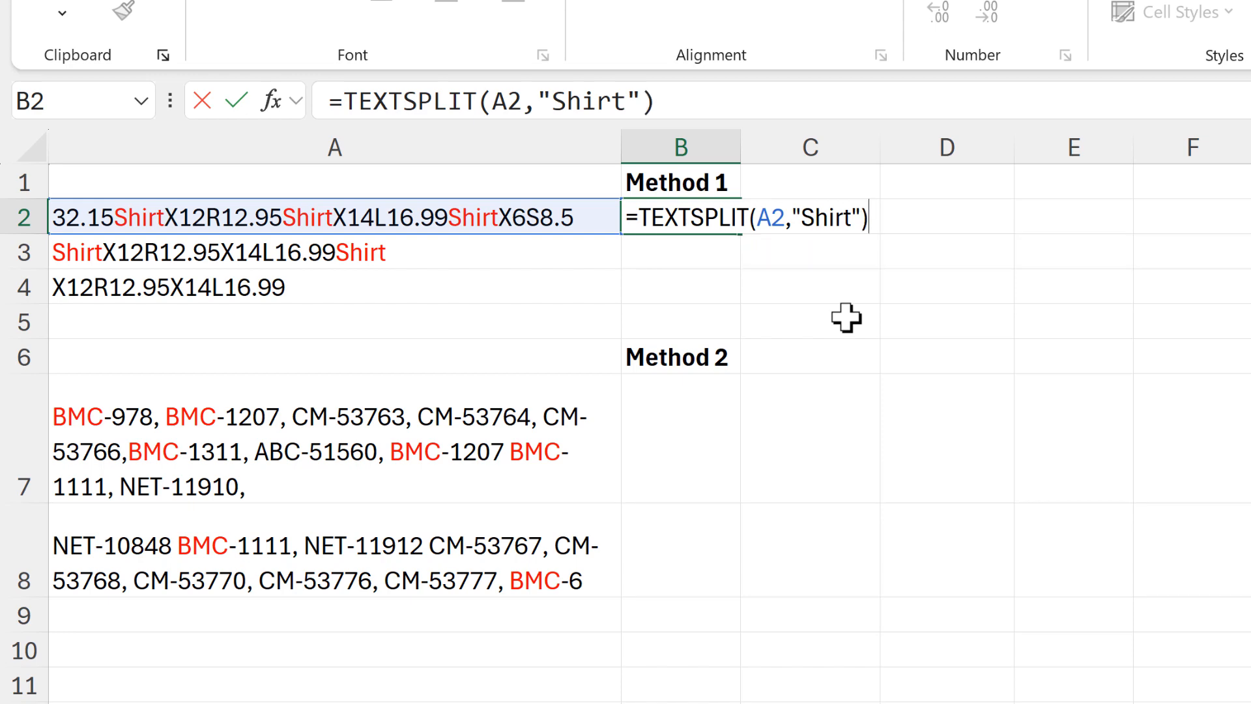
{"action": "key", "text": "Return"}
{"action": "left_click", "coordinate": [721, 213]}
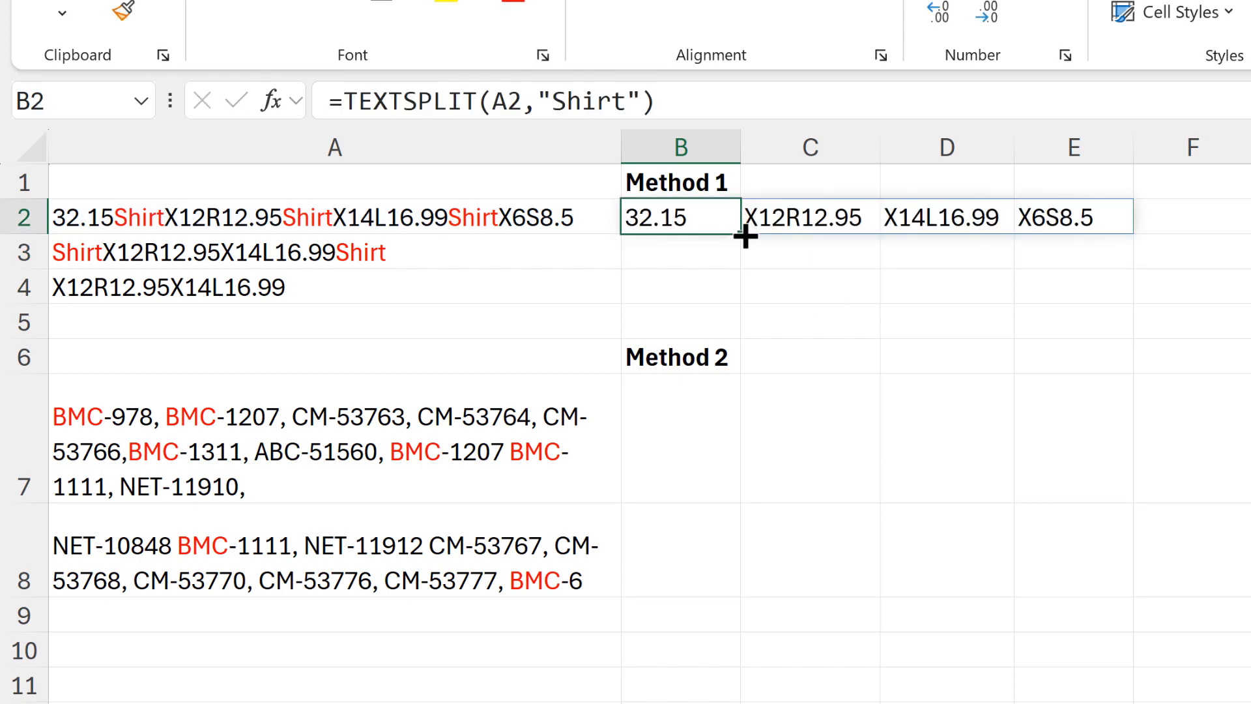
{"action": "left_click_drag", "start_coordinate": [744, 235], "coordinate": [742, 303]}
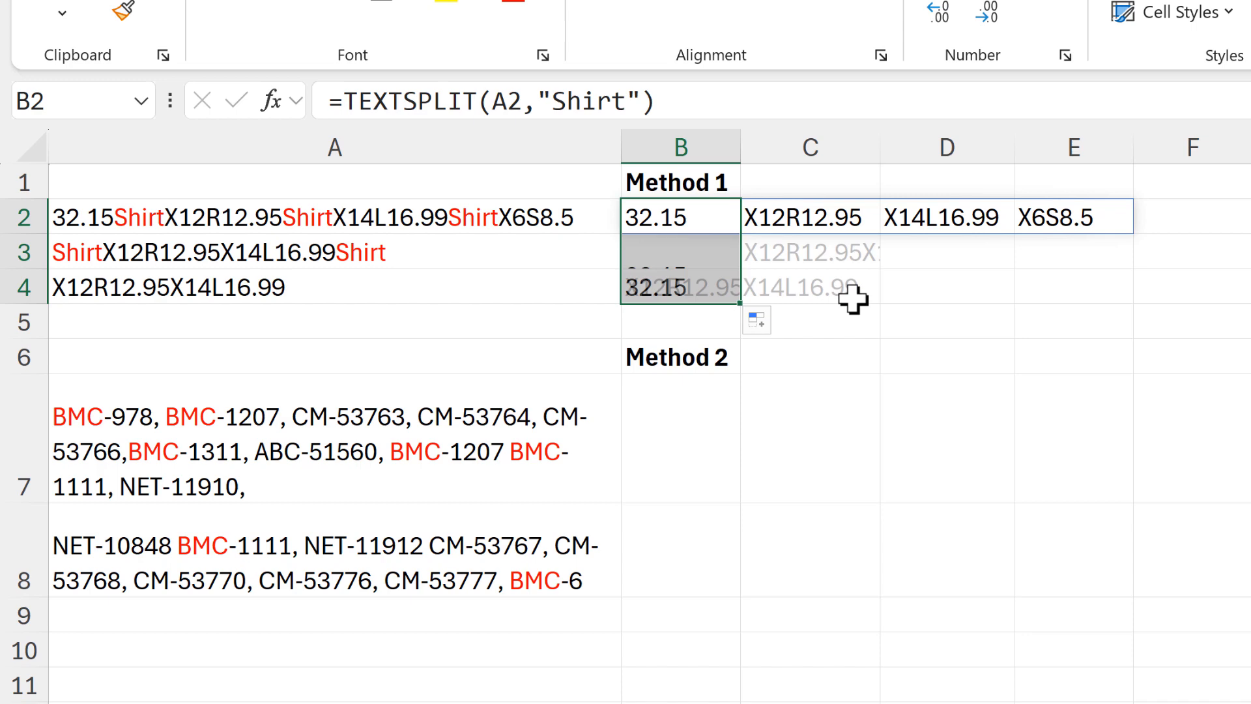
{"action": "left_click", "coordinate": [717, 252]}
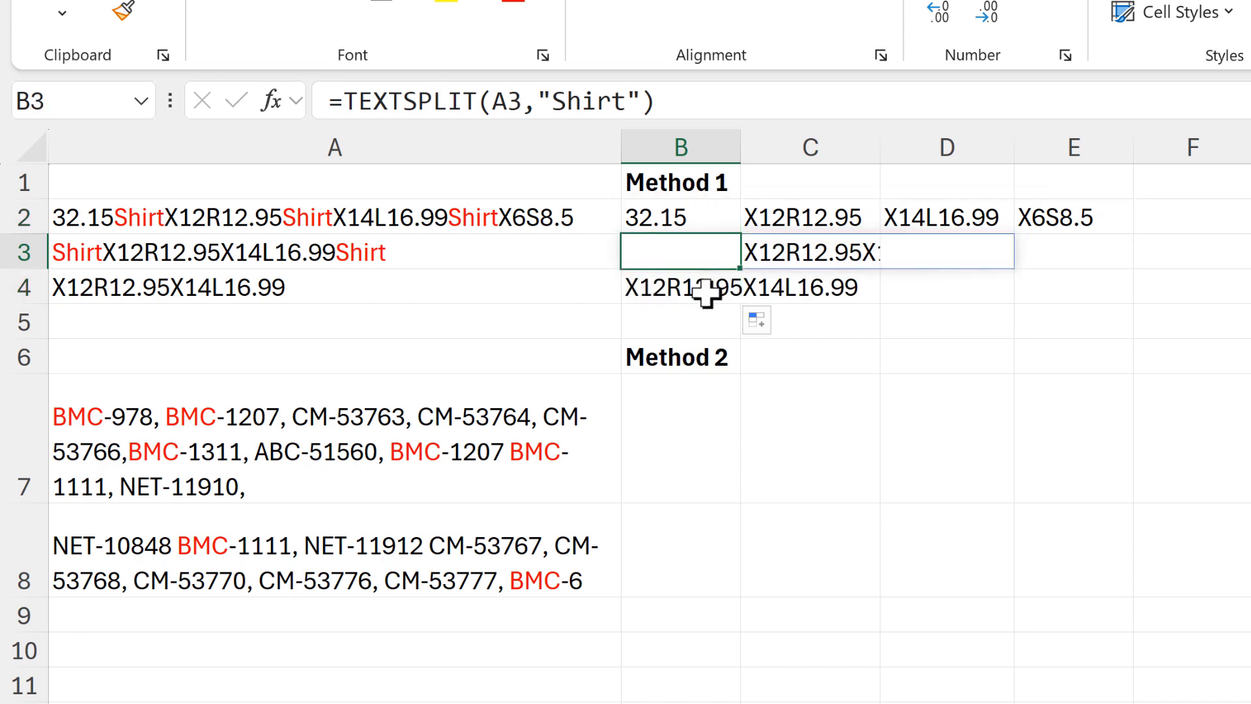
- Wrap the B2 formula in COLUMNS to give =COLUMNS(TEXTSPLIT(A2,"Shirt")) and fill it down through B4
{"action": "left_click", "coordinate": [695, 212]}
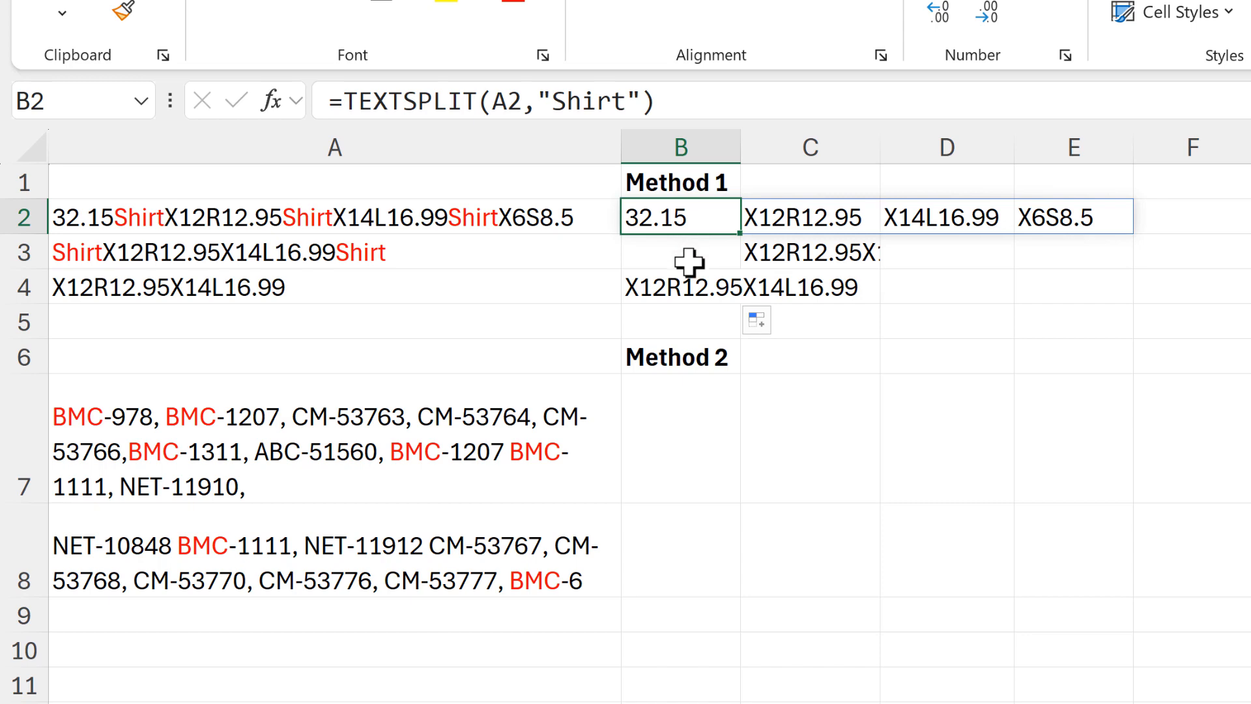
{"action": "left_click", "coordinate": [345, 101]}
{"action": "type", "text": "COLUMNS"}
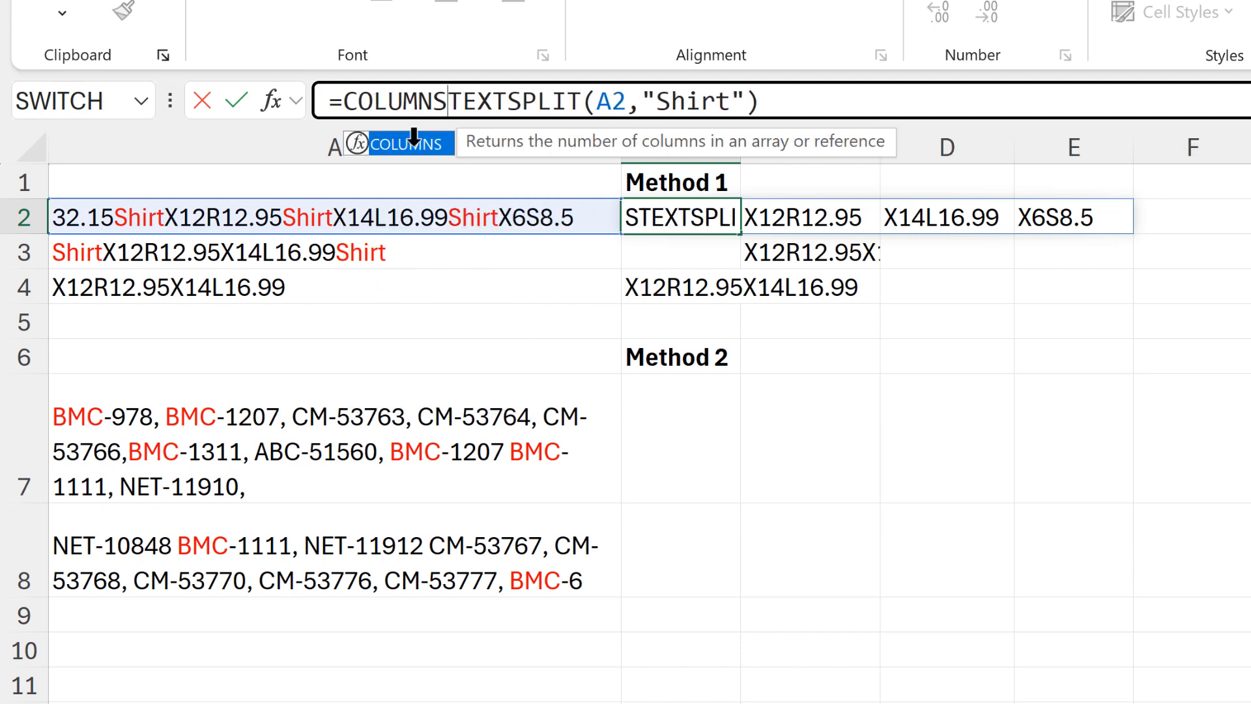
{"action": "type", "text": "("}
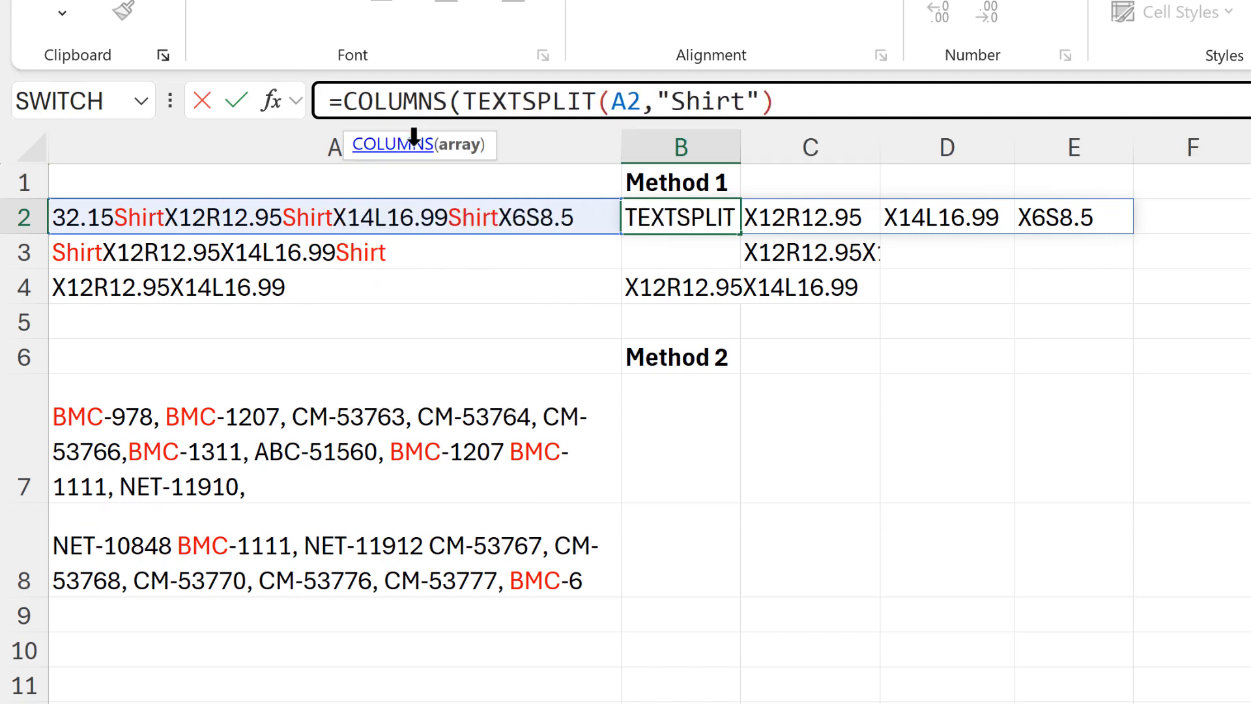
{"action": "left_click", "coordinate": [835, 101]}
{"action": "type", "text": ")"}
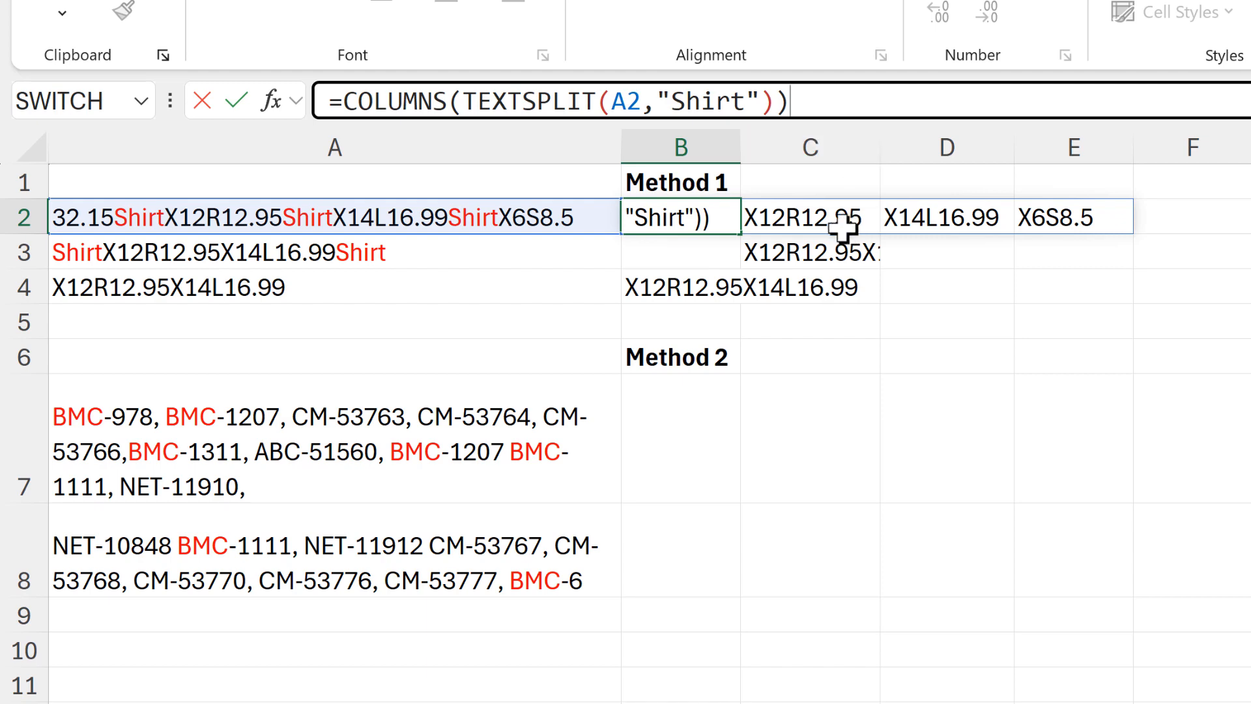
{"action": "key", "text": "Return"}
{"action": "left_click", "coordinate": [734, 219]}
{"action": "left_click_drag", "start_coordinate": [738, 233], "coordinate": [737, 299]}
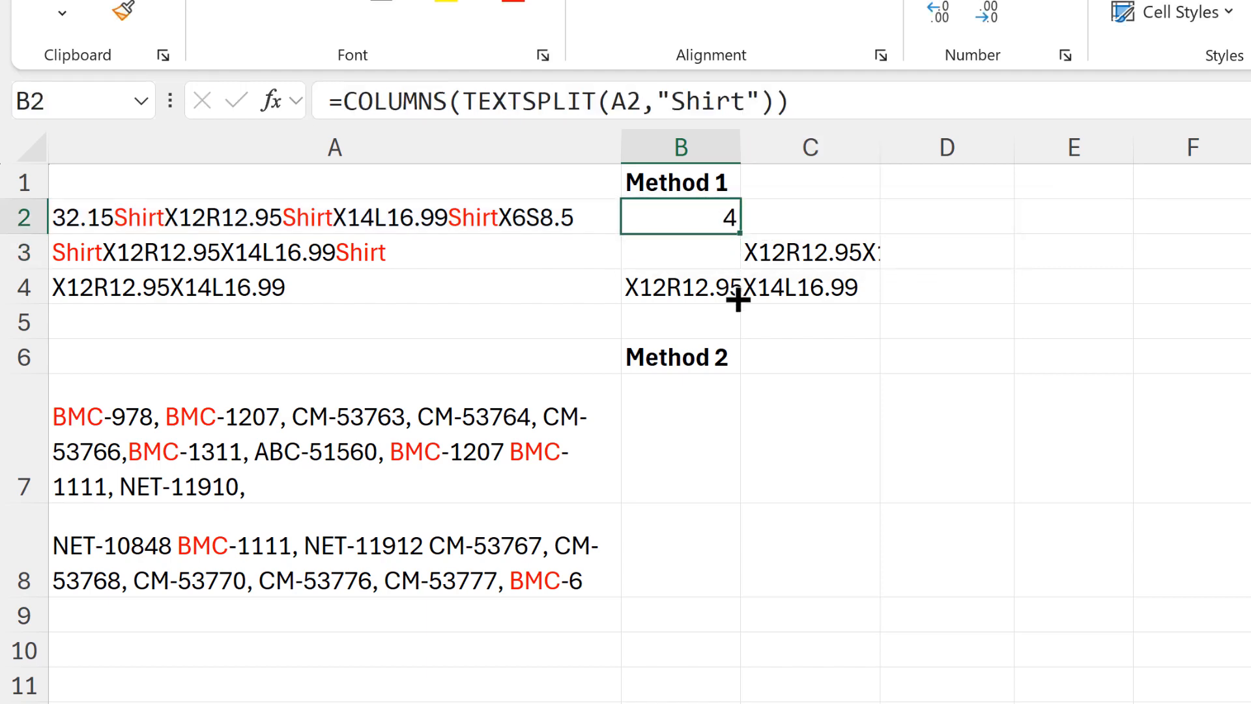
{"action": "left_click", "coordinate": [949, 226]}
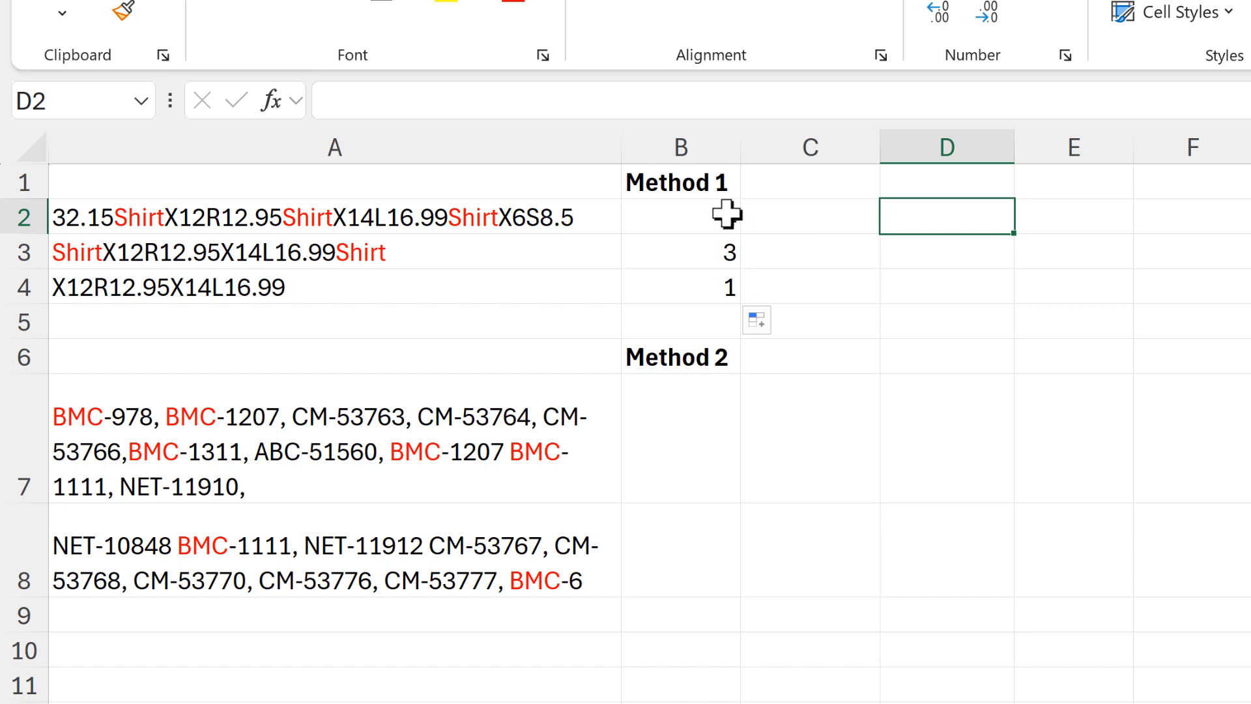
- Subtract 1 at the end of the COLUMNS formula in B2 and fill the revised formula down through B4
{"action": "left_click", "coordinate": [726, 214]}
{"action": "left_click", "coordinate": [818, 98]}
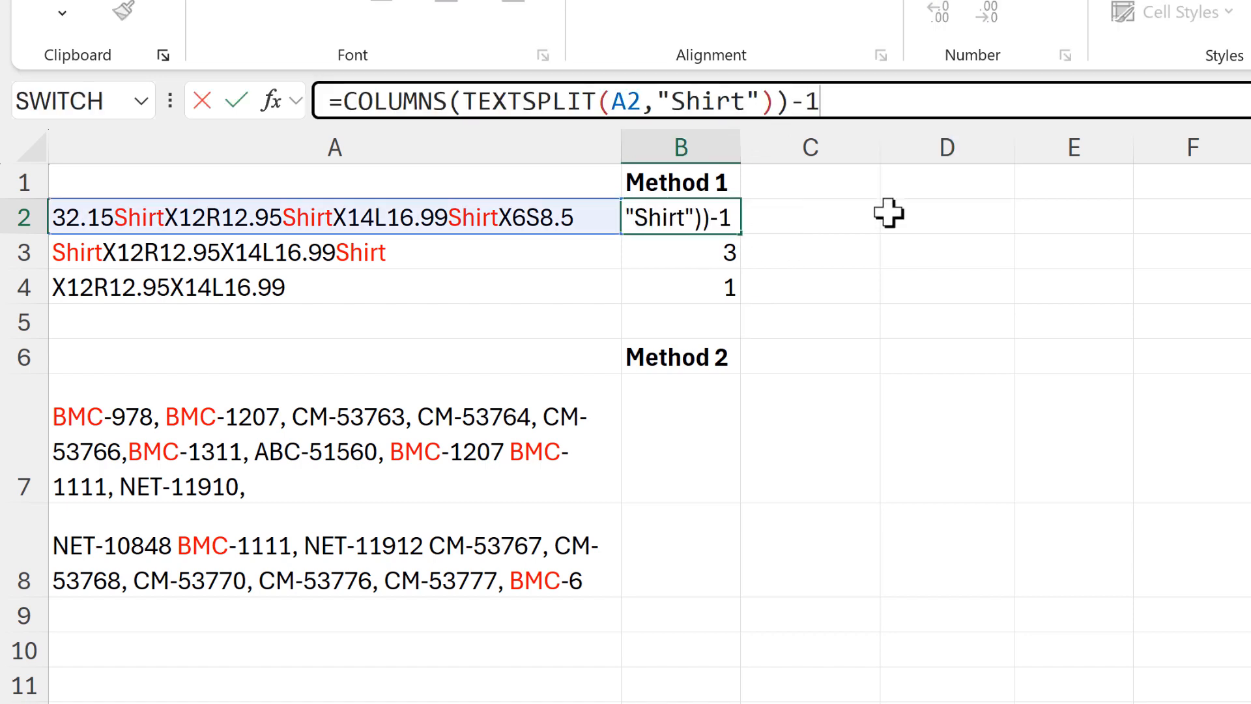
{"action": "key", "text": "Return"}
{"action": "left_click", "coordinate": [678, 219]}
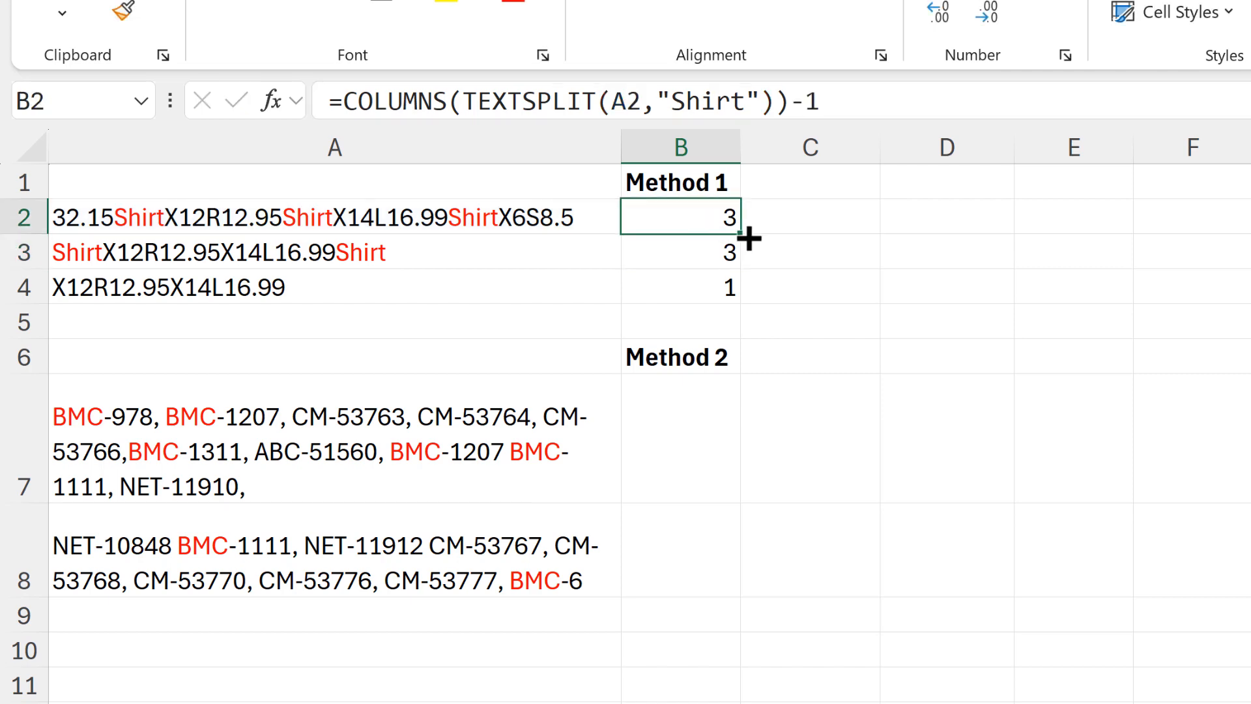
{"action": "double_click", "coordinate": [748, 238]}
{"action": "left_click", "coordinate": [835, 264]}
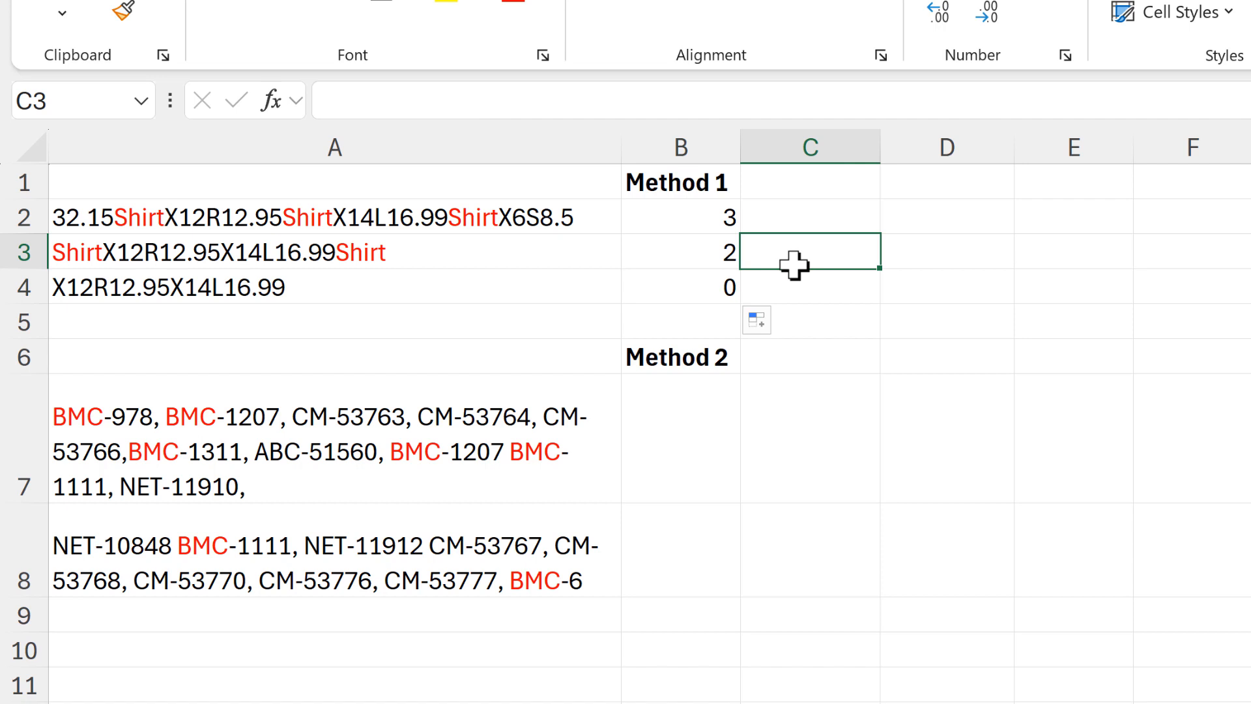
- Try extending the TEXTSPLIT reference in B2 to the range A2:A4, and undo that change
{"action": "left_click", "coordinate": [719, 213]}
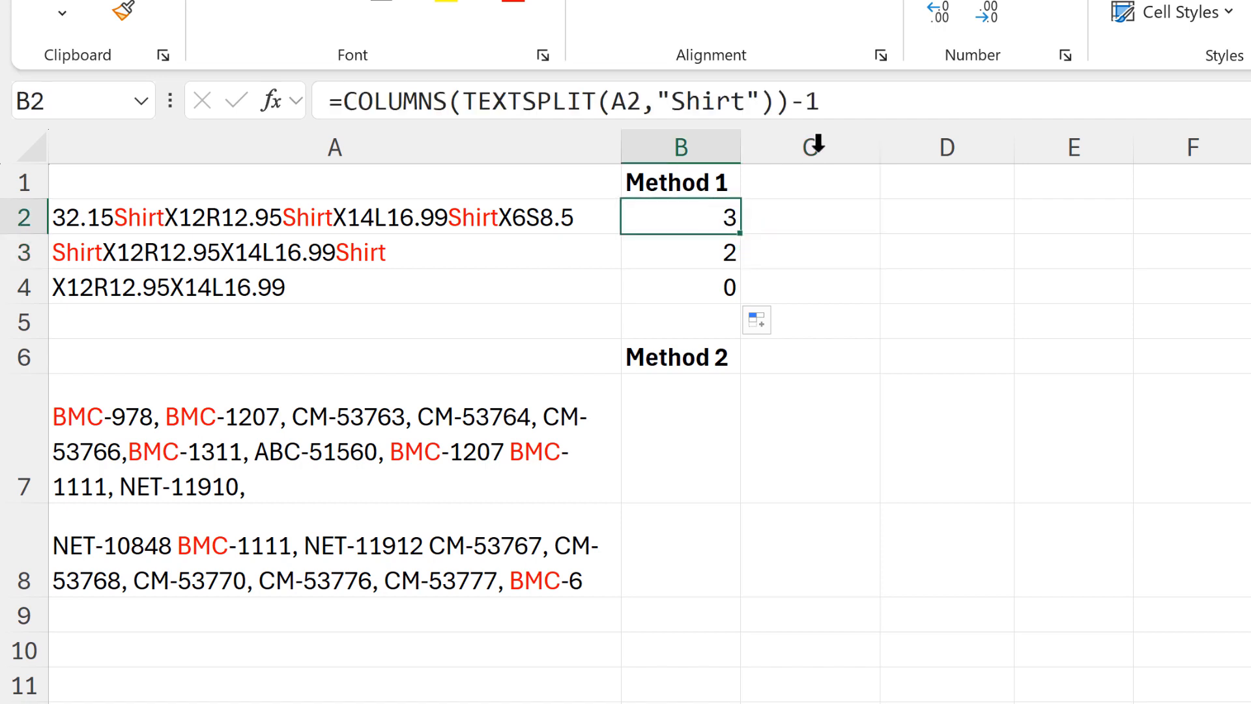
{"action": "left_click", "coordinate": [850, 100]}
{"action": "left_click_drag", "start_coordinate": [617, 237], "coordinate": [610, 289]}
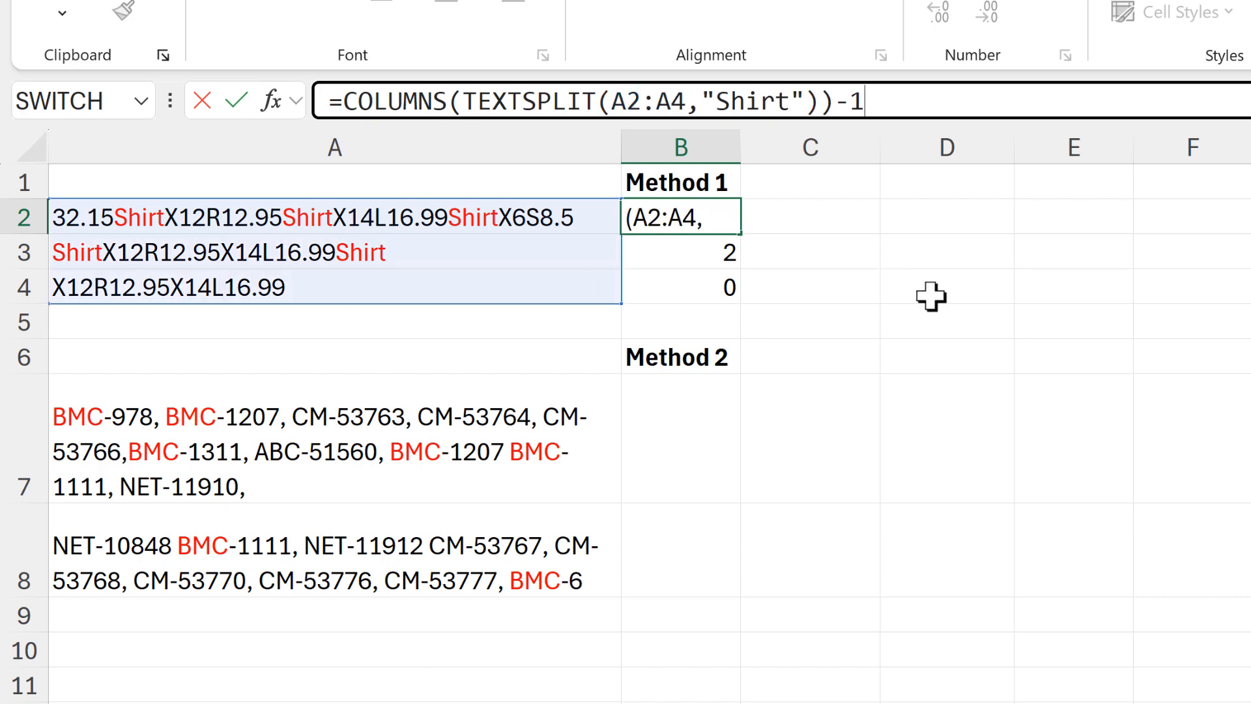
{"action": "key", "text": "Return"}
{"action": "left_click", "coordinate": [719, 220]}
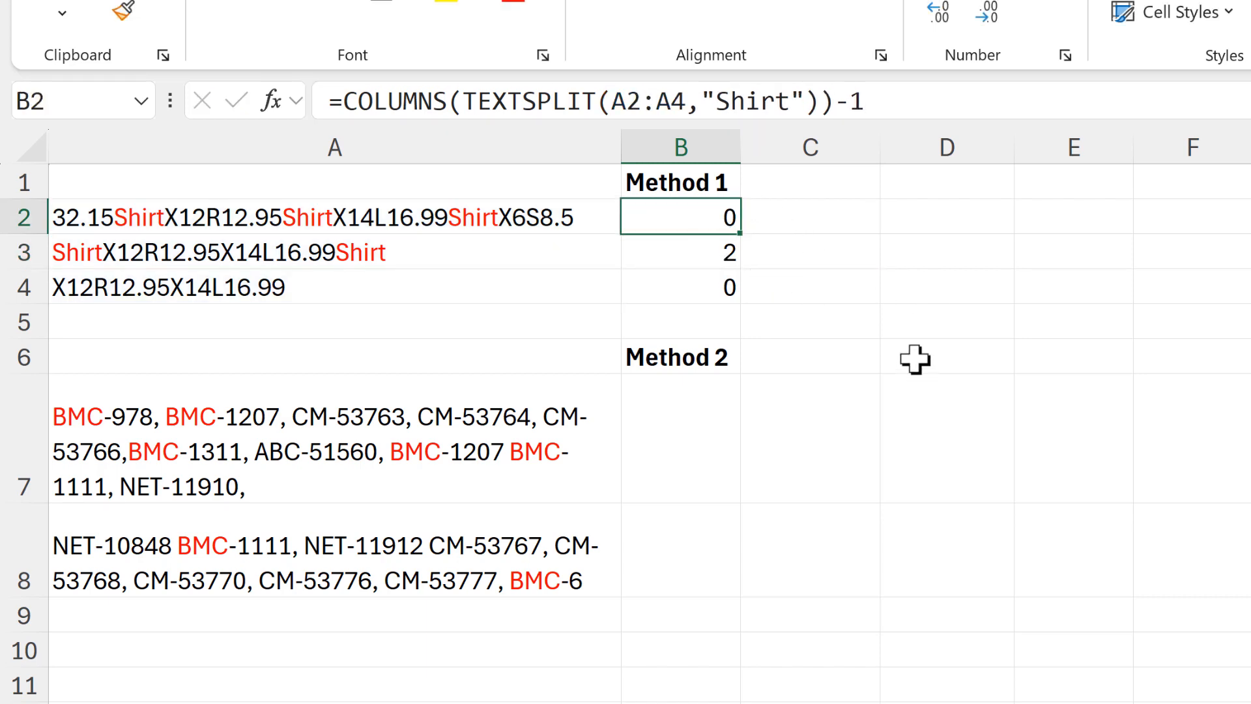
{"action": "key", "text": "ctrl+z"}
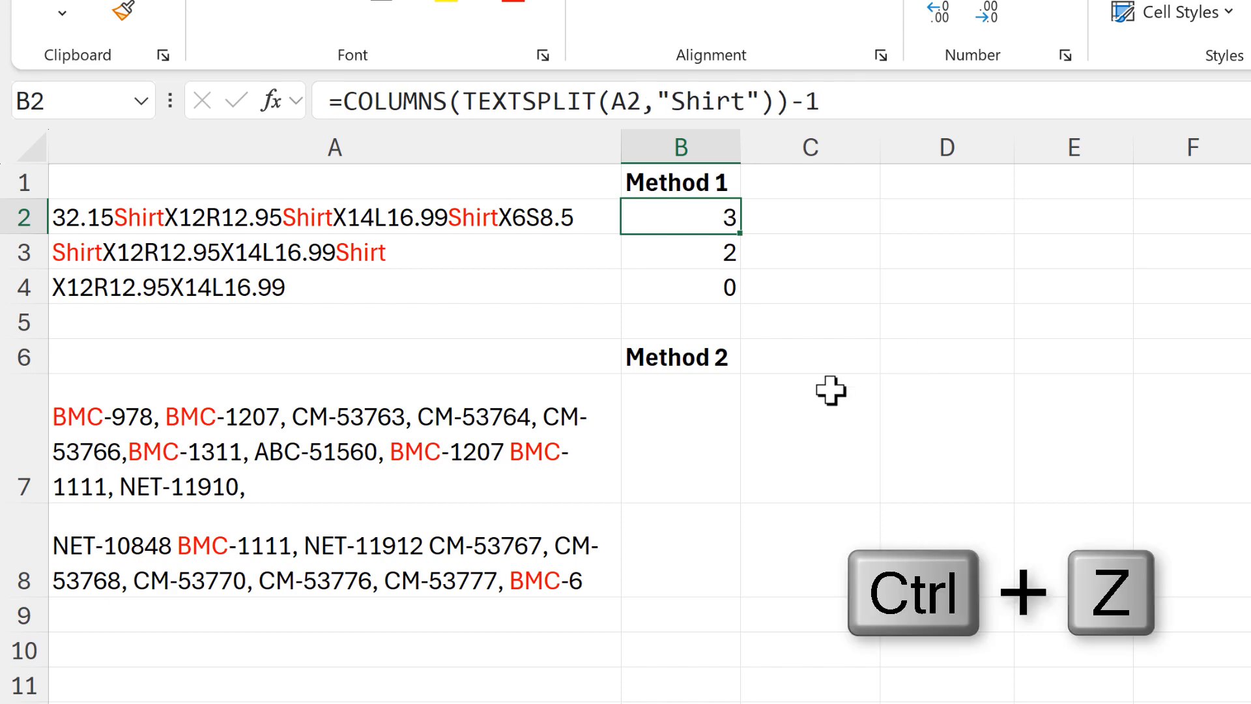
- Enter =LEN(A7) in B7 under Method 2 to count the characters of the text in A7
{"action": "left_click", "coordinate": [698, 433]}
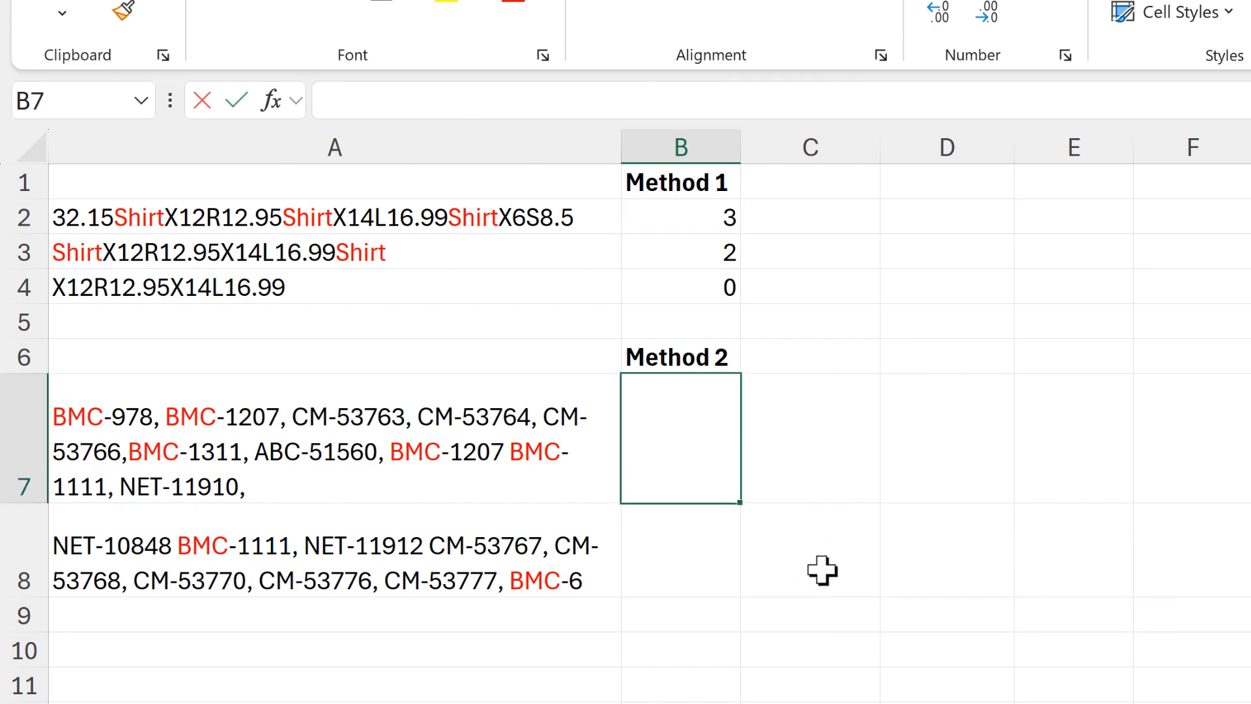
{"action": "type", "text": "=len"}
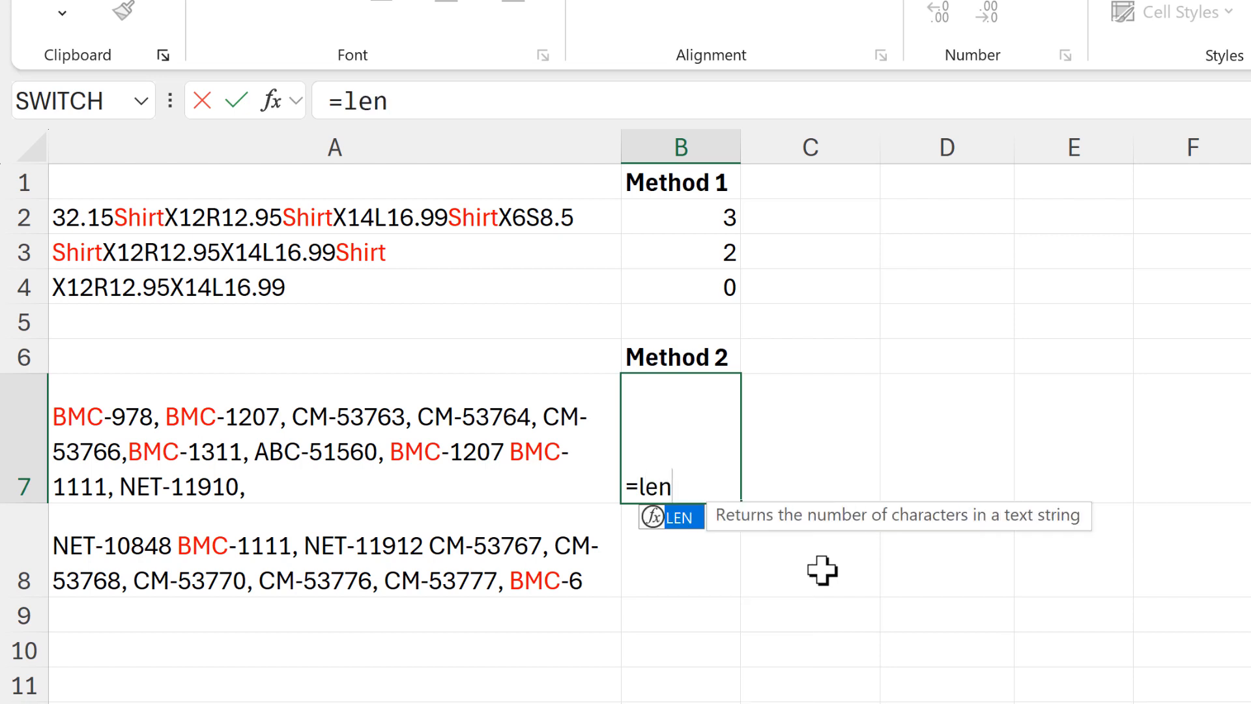
{"action": "key", "text": "Tab"}
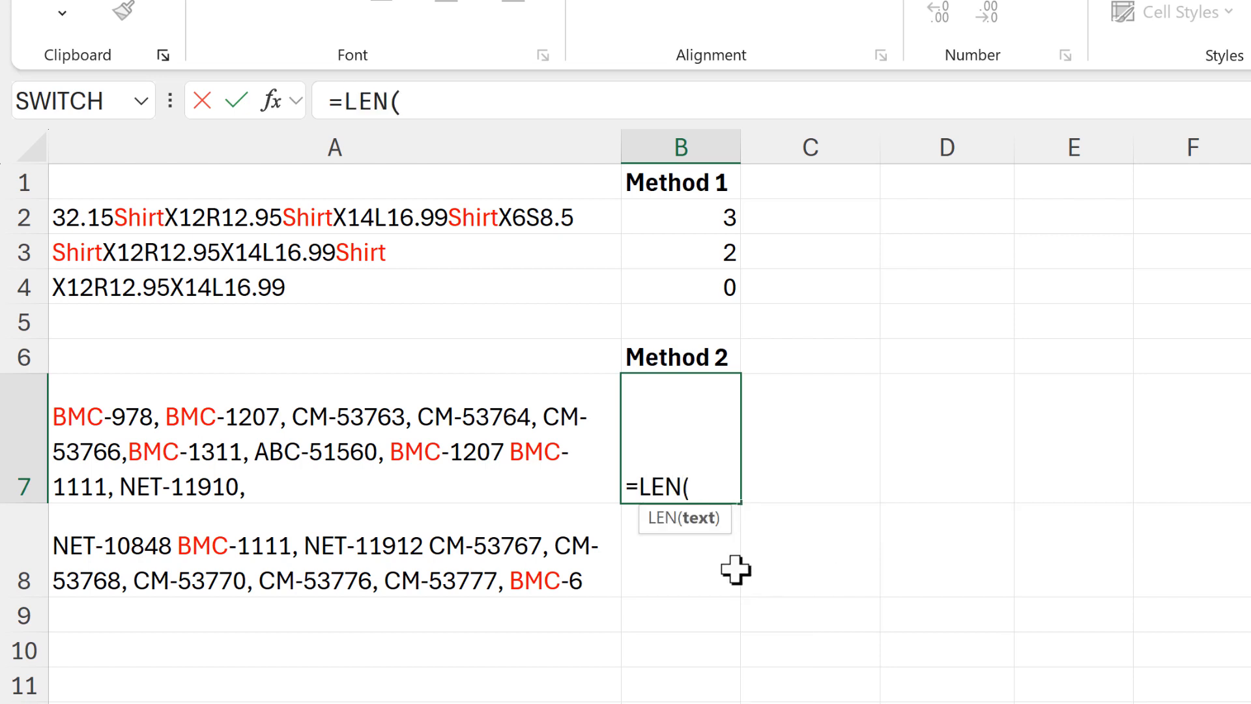
{"action": "left_click", "coordinate": [525, 447]}
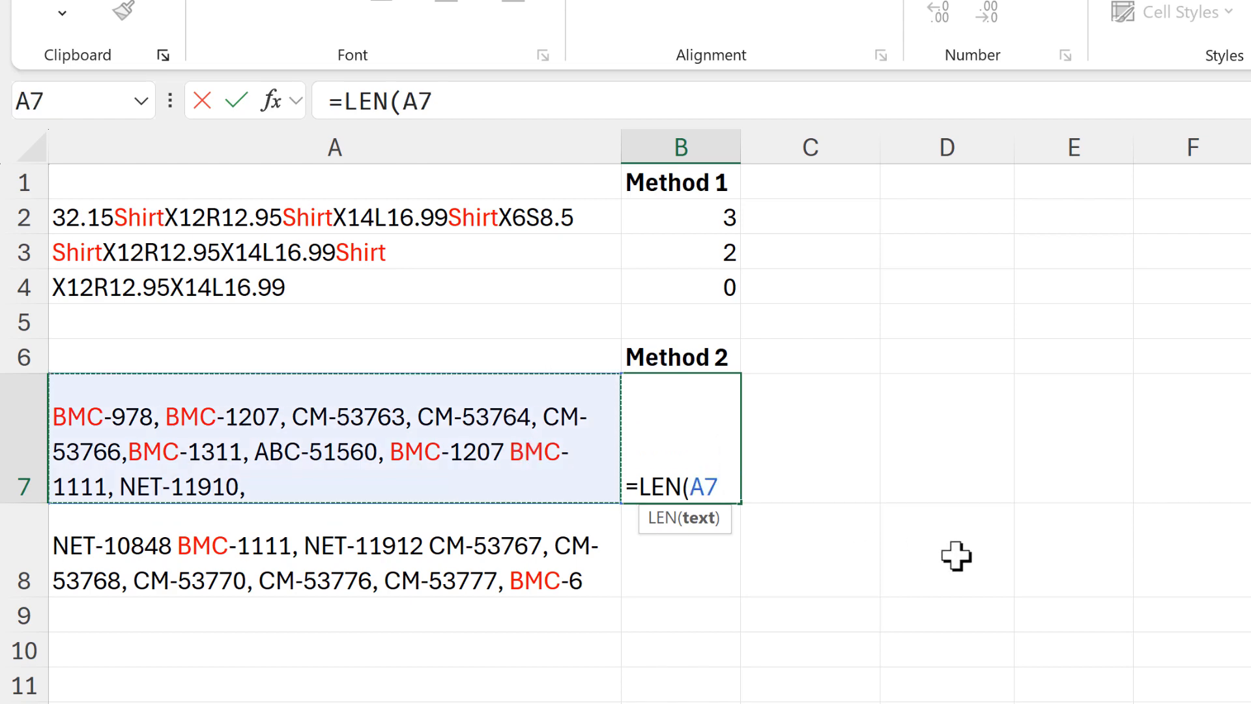
{"action": "key", "text": "Return"}
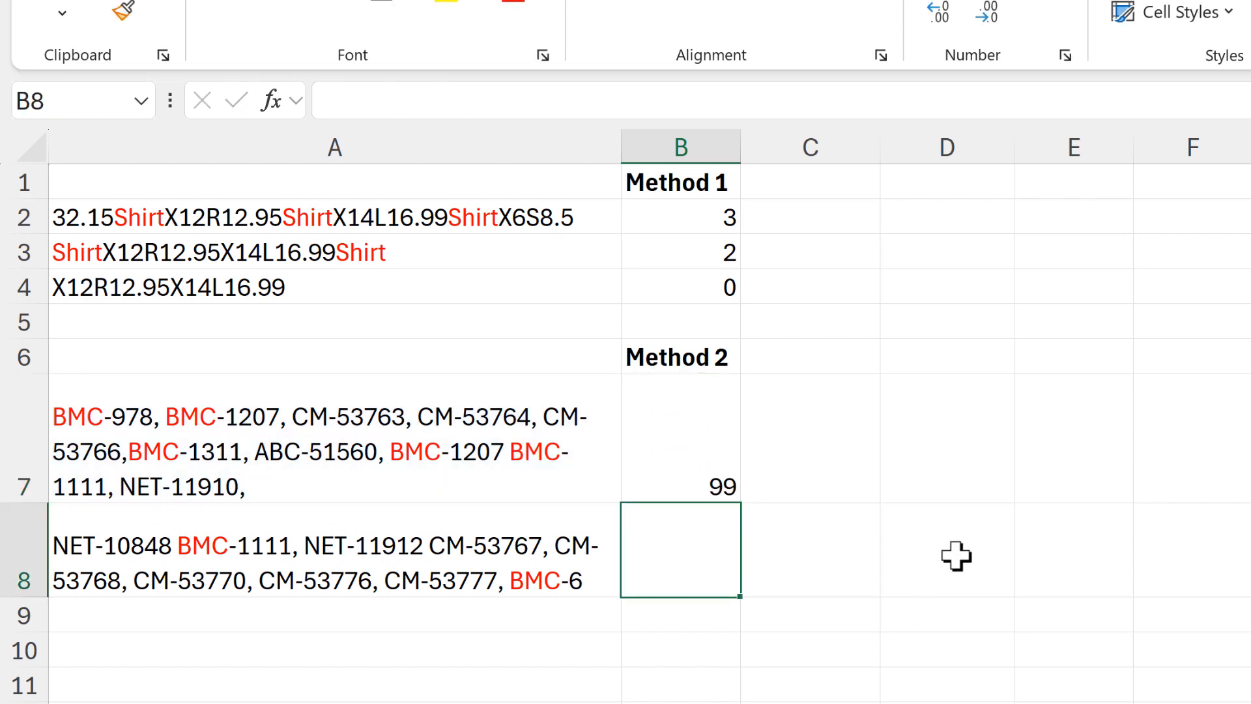
- Enter =SUBSTITUTE(A7,"BMC","") in C7 to remove every BMC from the text in A7
{"action": "left_click", "coordinate": [813, 480]}
{"action": "type", "text": "=sub"}
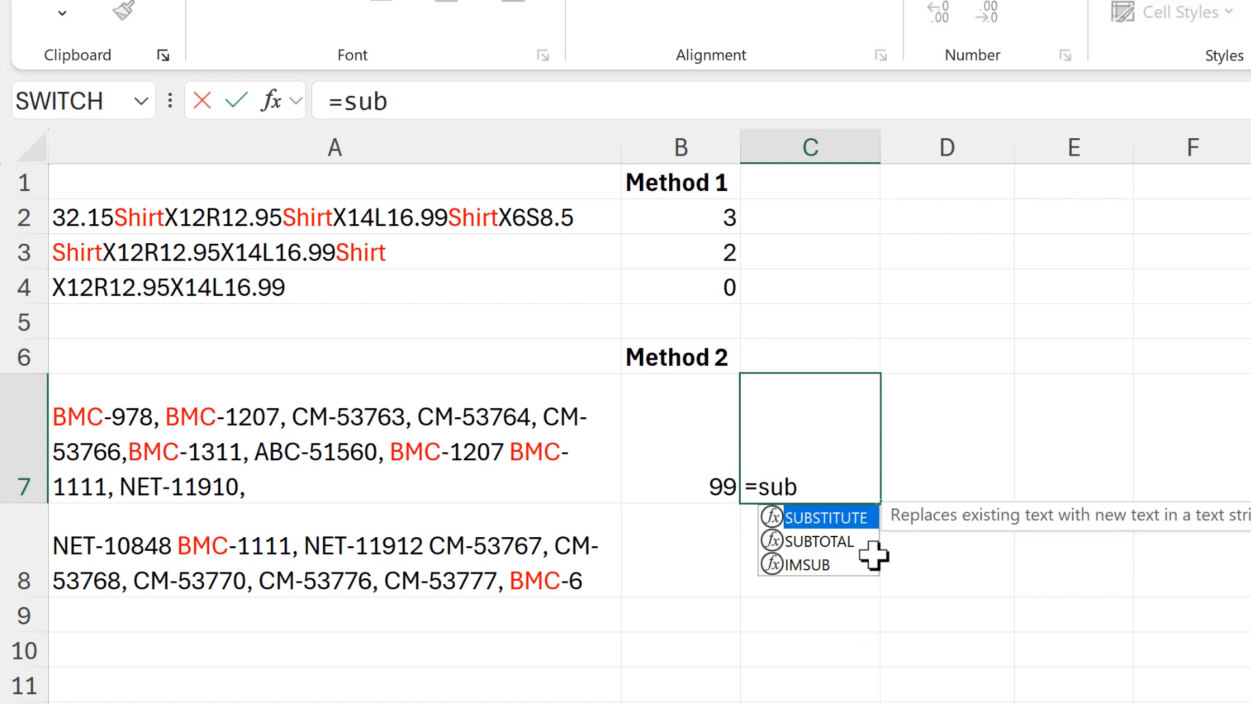
{"action": "key", "text": "Tab"}
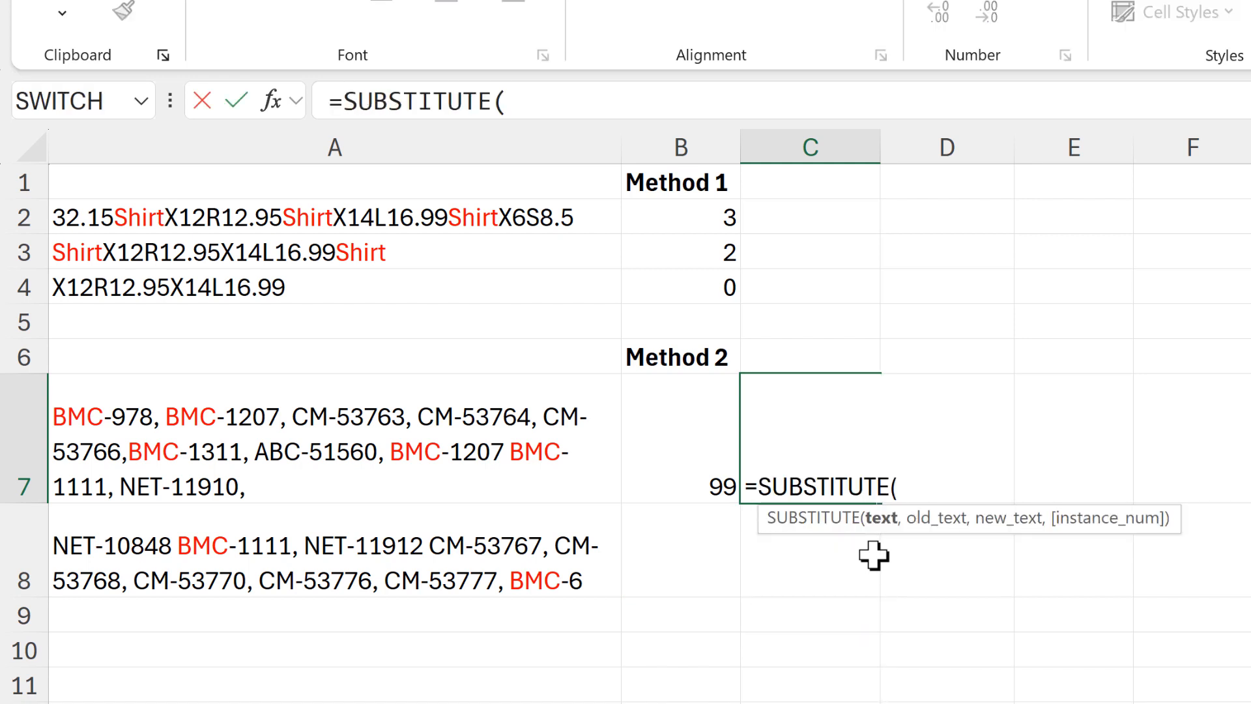
{"action": "left_click", "coordinate": [400, 423]}
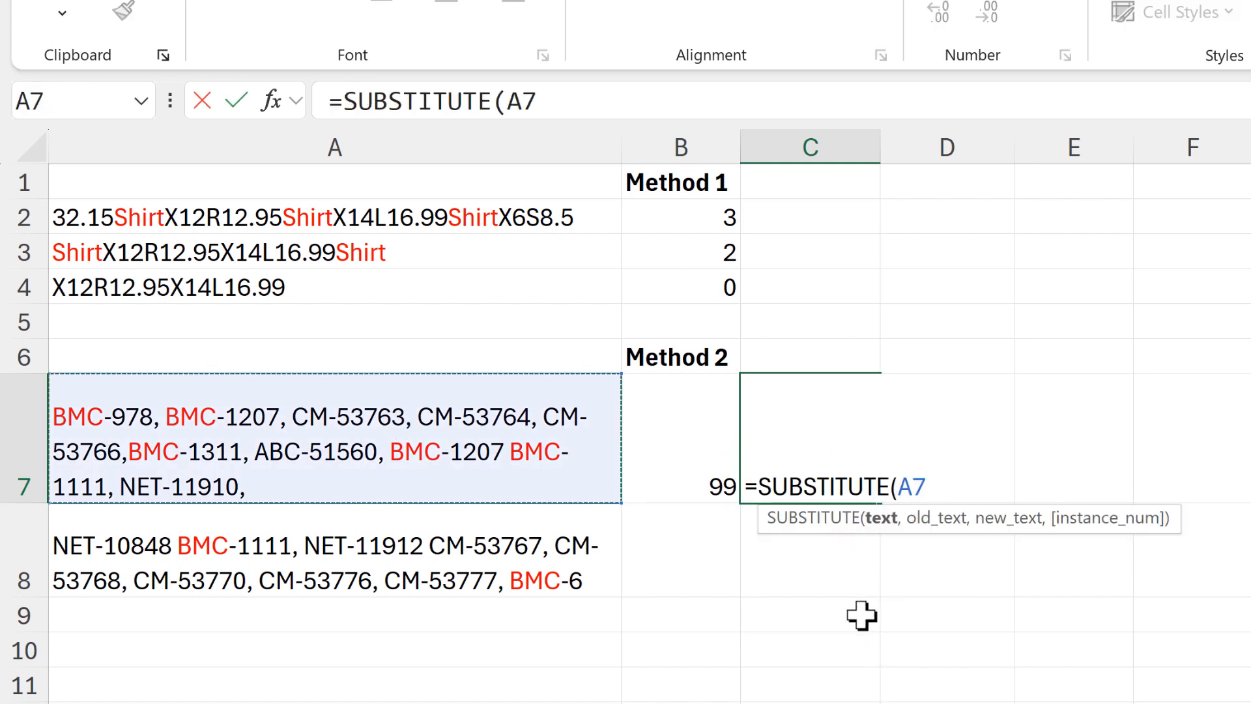
{"action": "type", "text": ",\""}
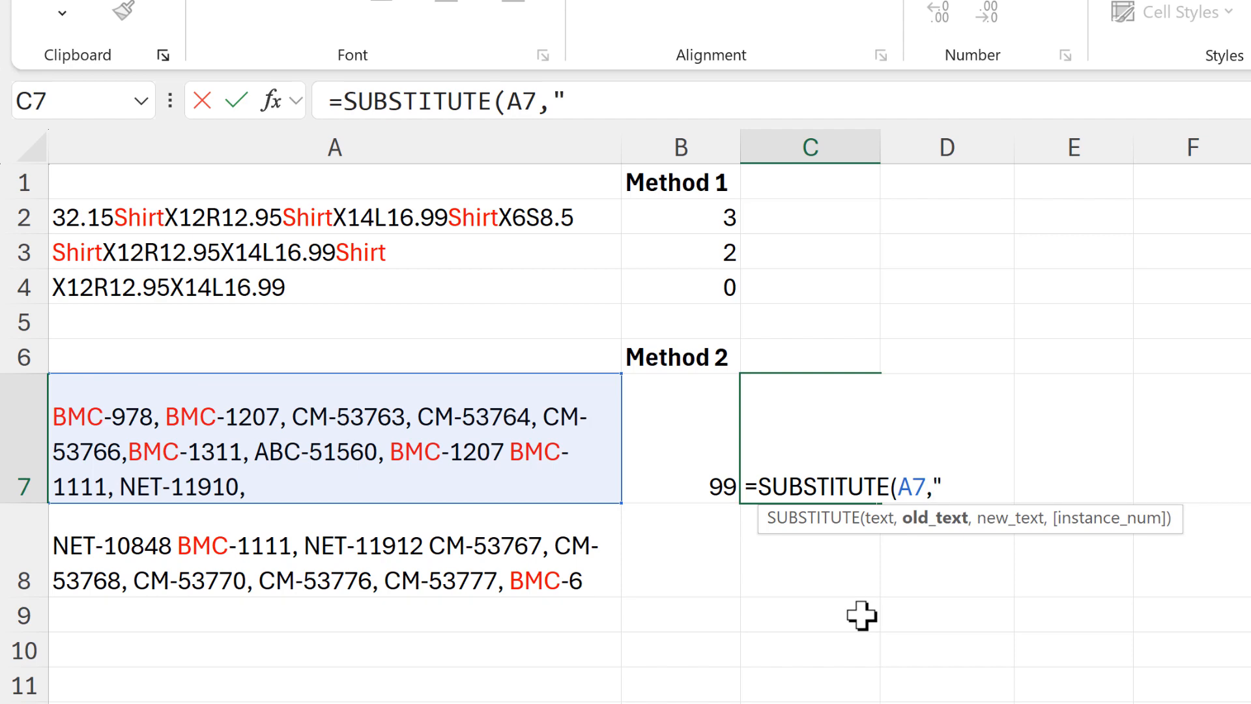
{"action": "type", "text": "BMC\""}
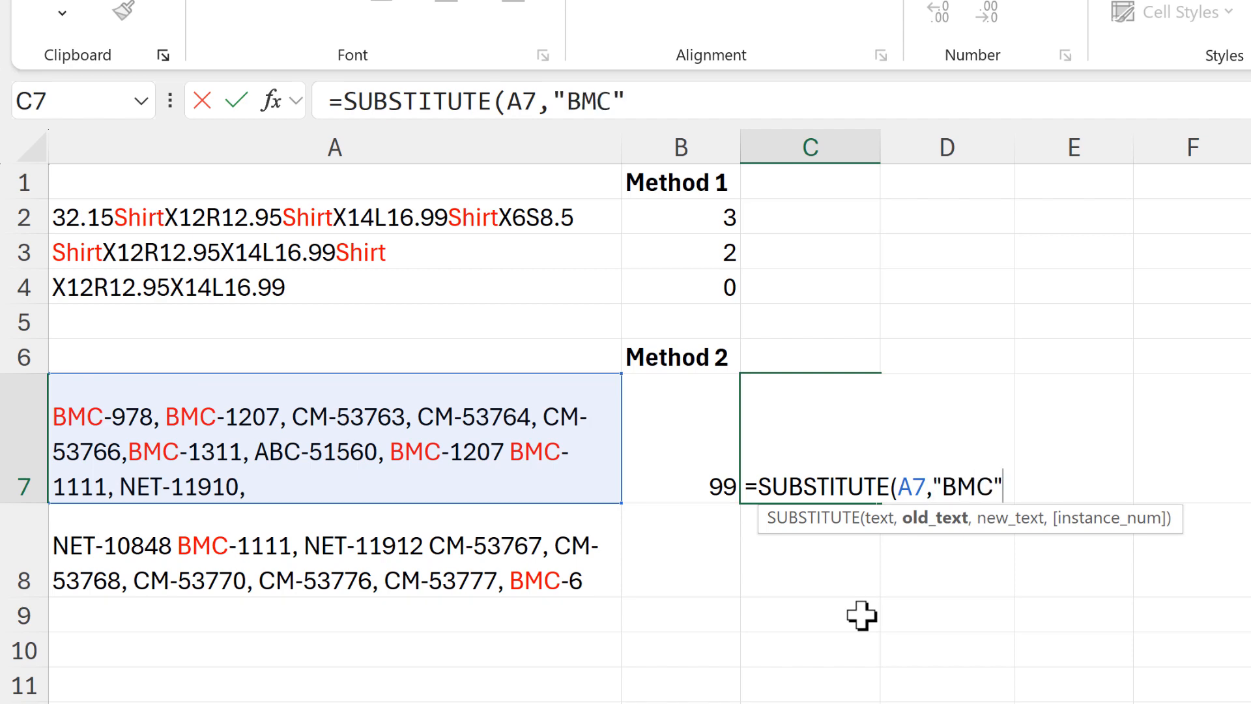
{"action": "type", "text": ","}
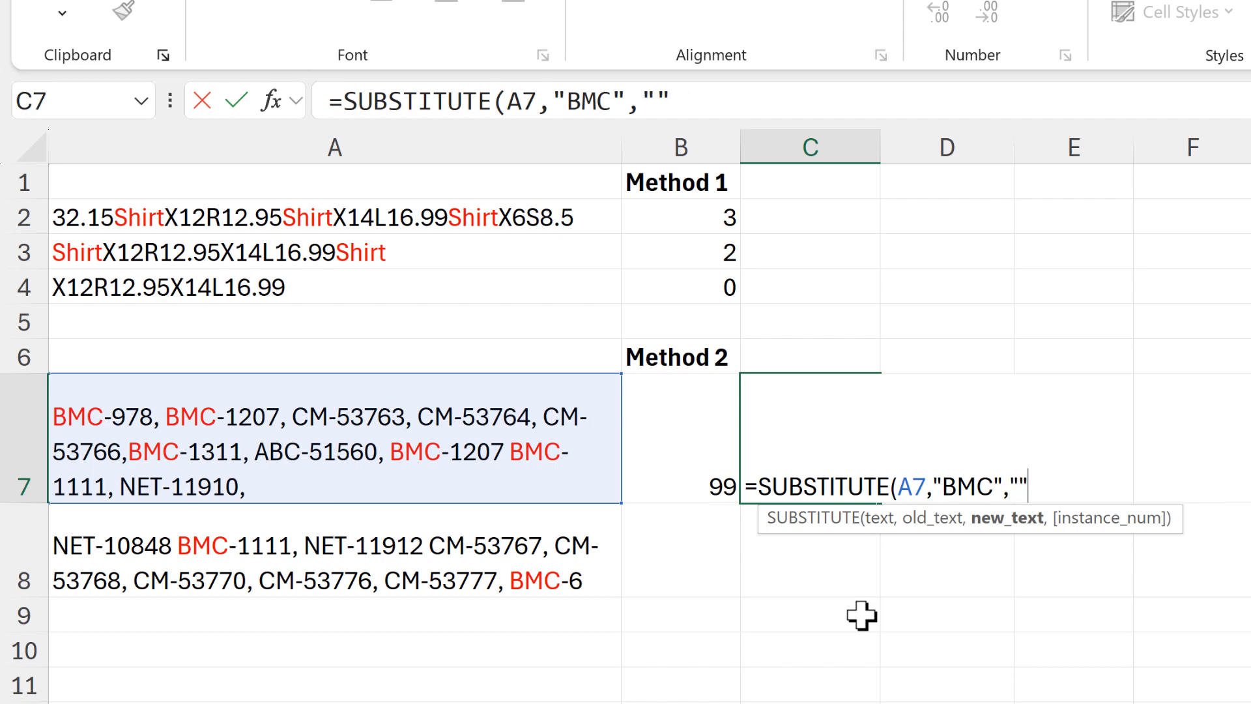
{"action": "type", "text": ")"}
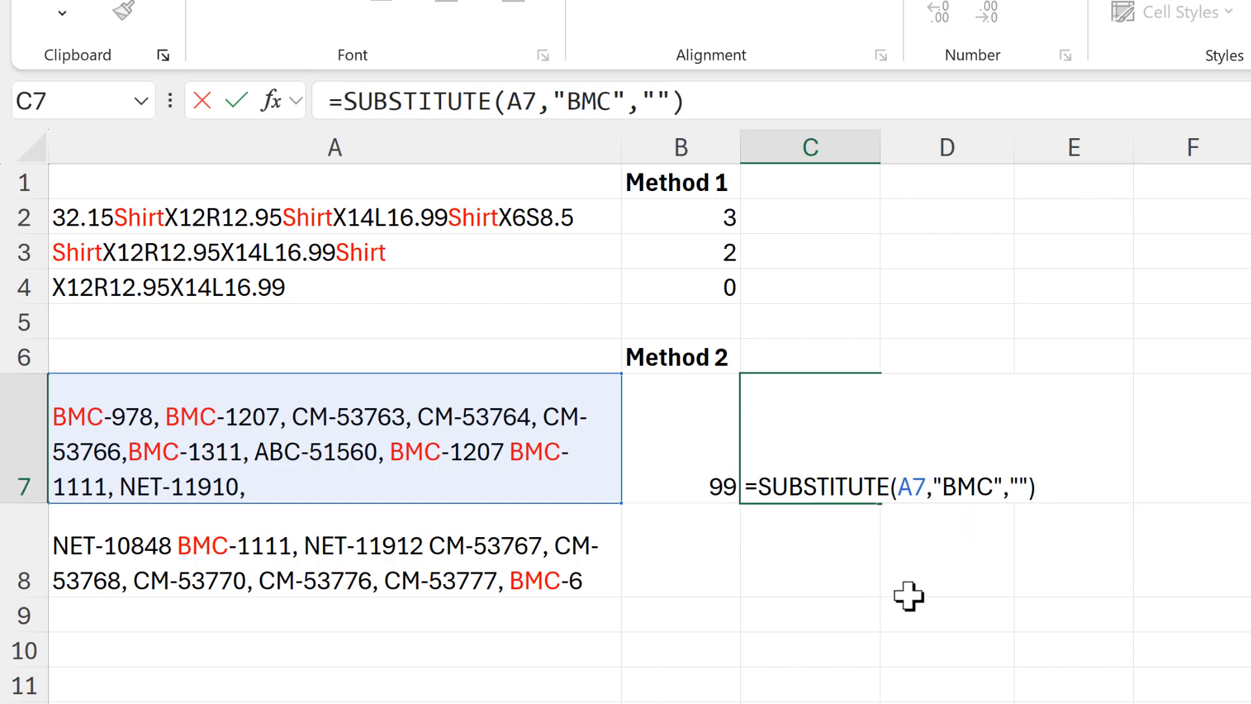
{"action": "key", "text": "Return"}
- Wrap the text in C7 and widen column C to about two-thirds the width of column A
{"action": "left_click", "coordinate": [790, 443]}
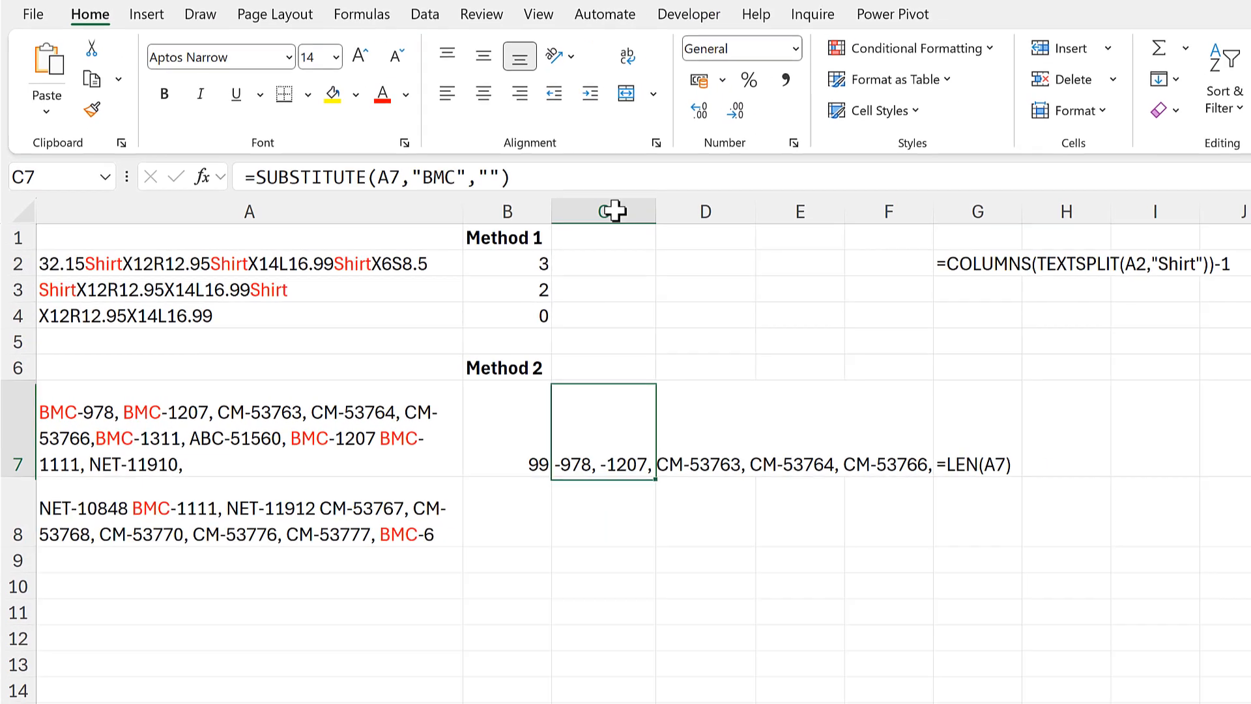
{"action": "left_click", "coordinate": [627, 57]}
{"action": "left_click_drag", "start_coordinate": [655, 212], "coordinate": [847, 258]}
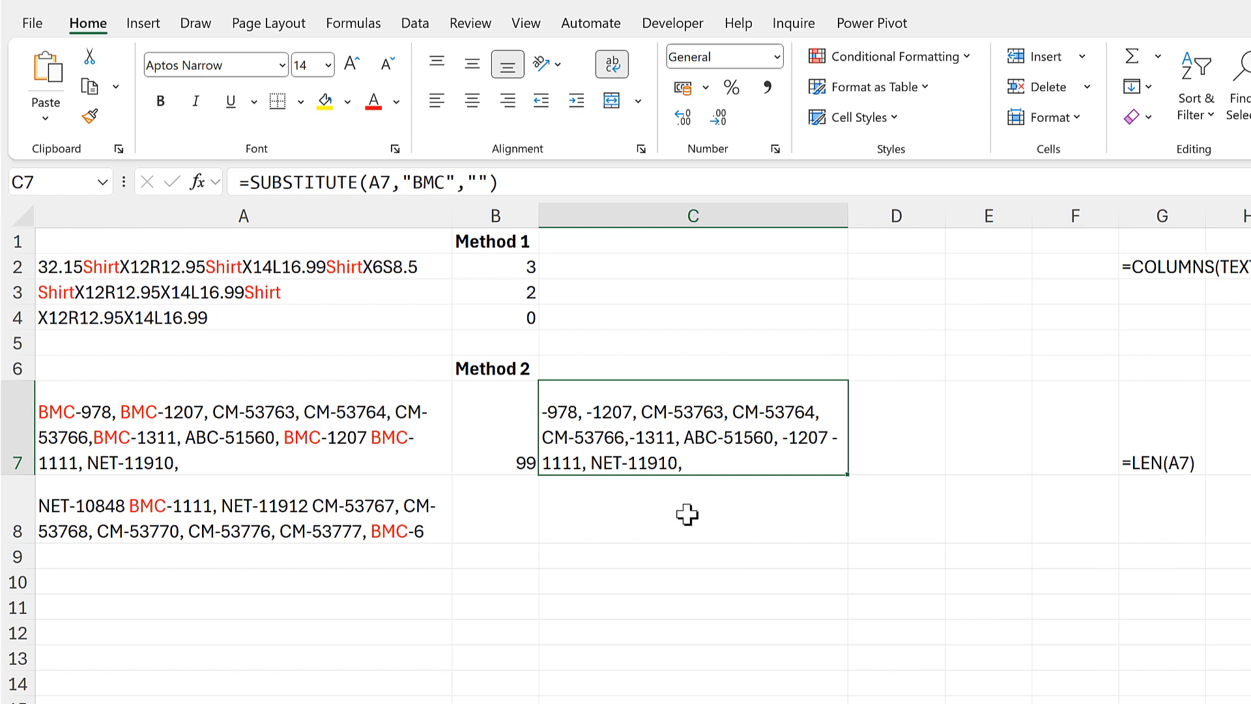
- Wrap the formula in C7 in LEN to make =LEN(SUBSTITUTE(A7,"BMC","")), and narrow column C to about the width of column B
{"action": "key", "text": "F2"}
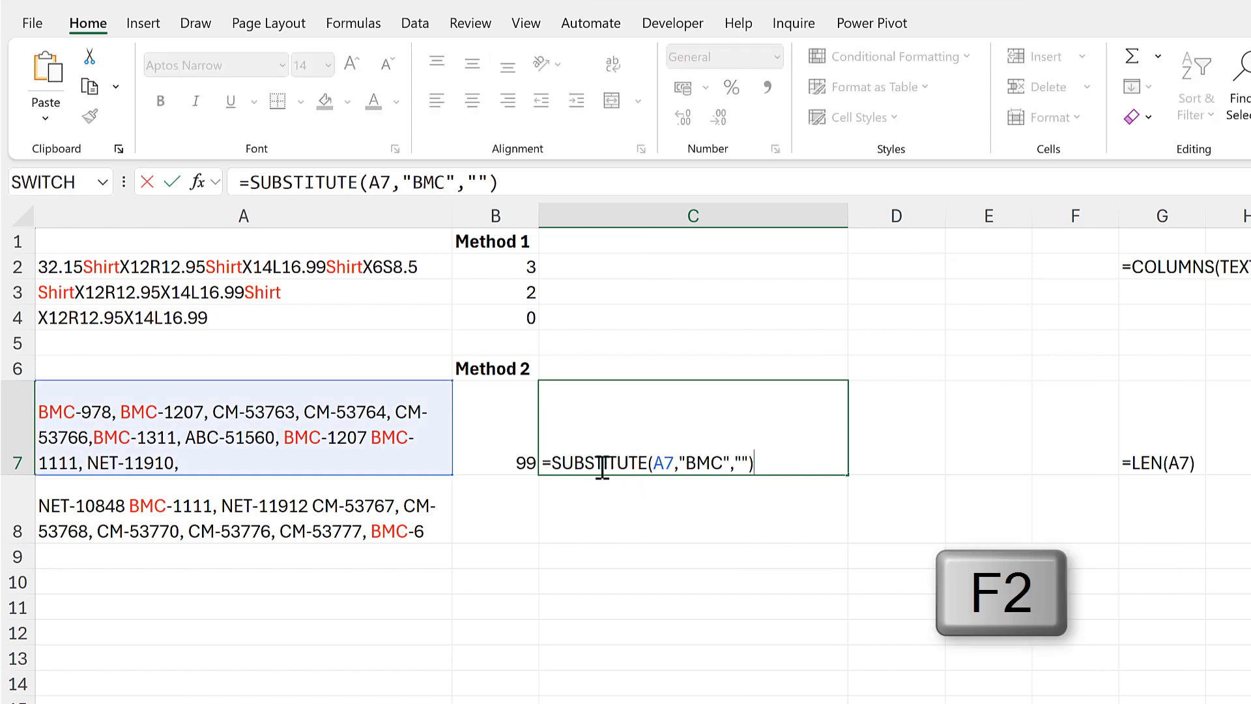
{"action": "left_click", "coordinate": [553, 461]}
{"action": "type", "text": "LEN("}
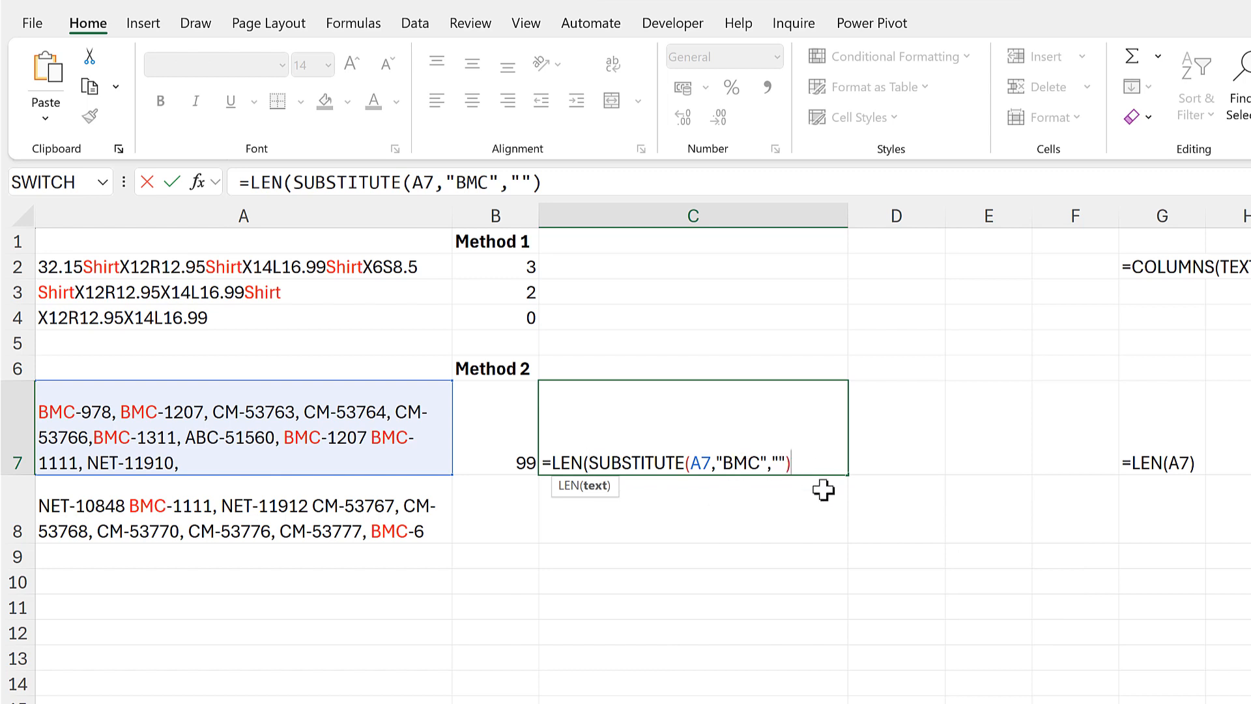
{"action": "key", "text": "End"}
{"action": "type", "text": ")"}
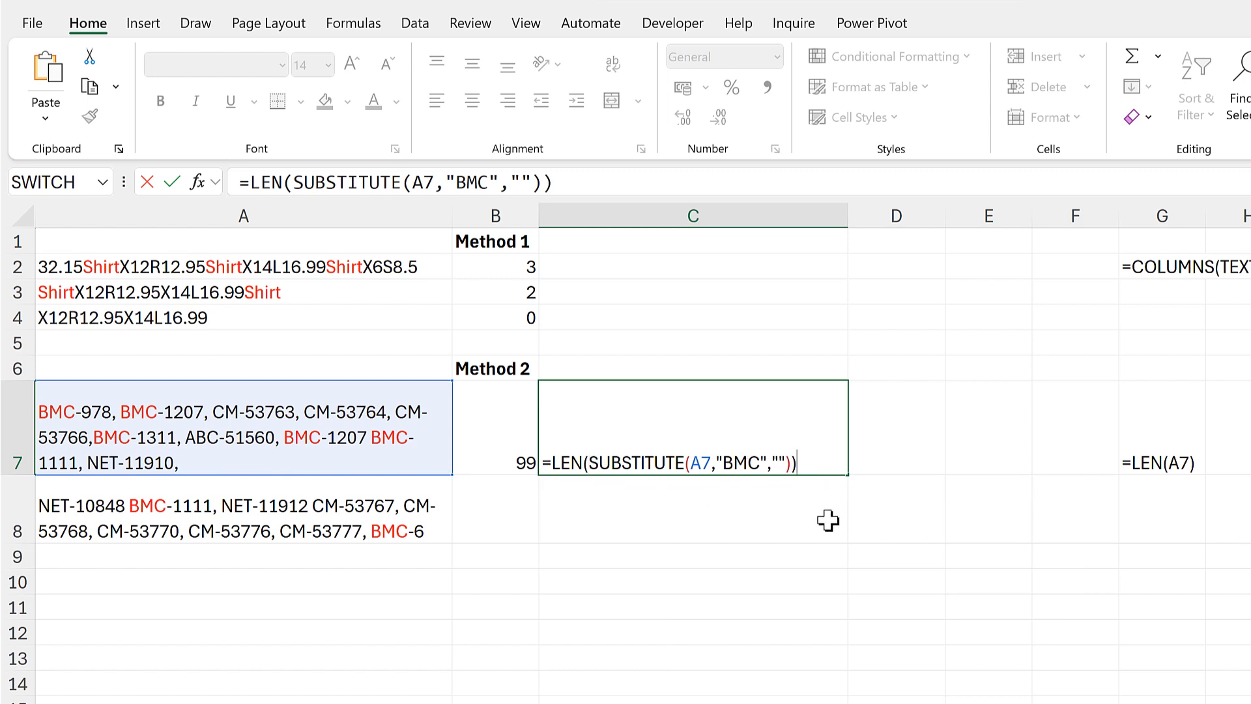
{"action": "key", "text": "Return"}
{"action": "left_click", "coordinate": [875, 445]}
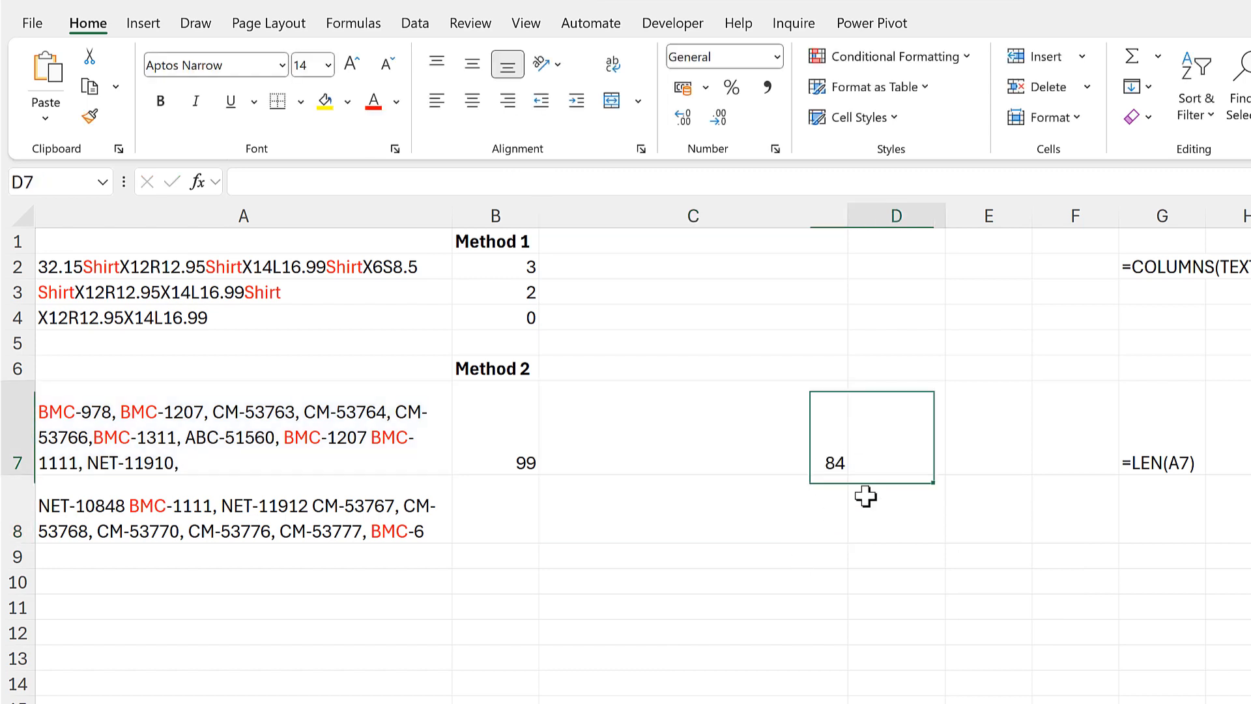
{"action": "left_click_drag", "start_coordinate": [847, 217], "coordinate": [632, 252]}
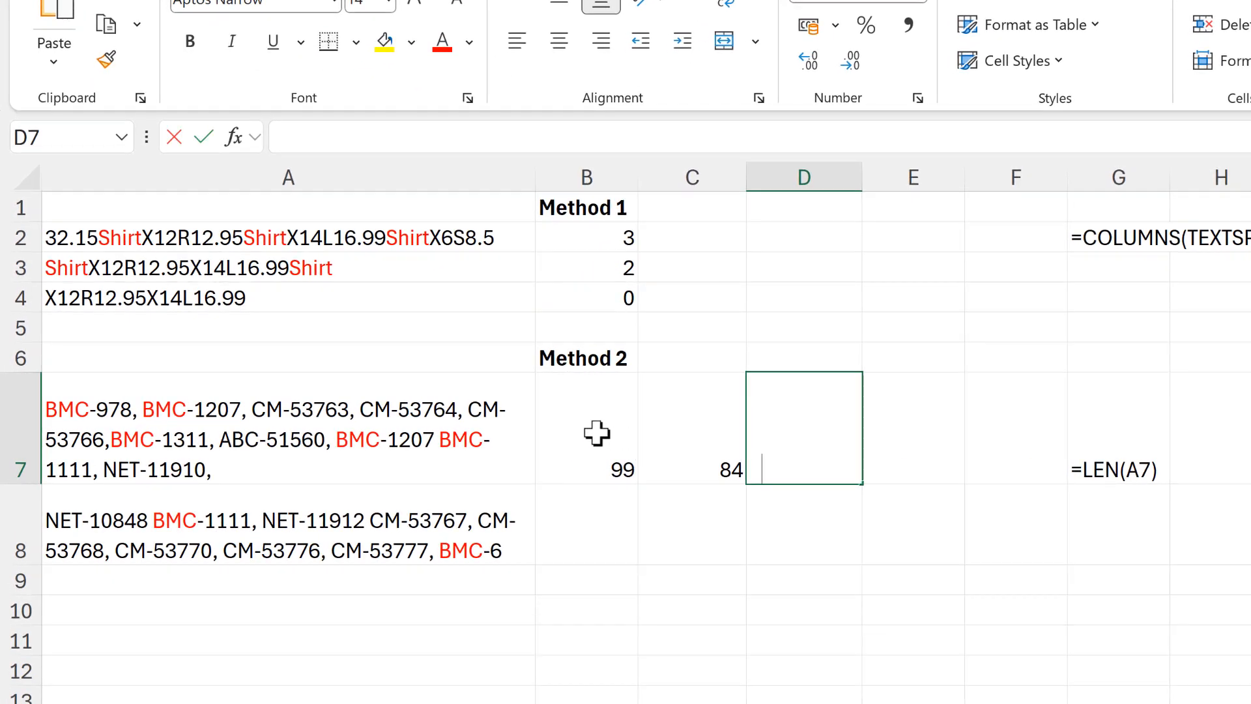
- Enter =B7-C7 in D7 to get the number of characters removed from the text
{"action": "type", "text": "="}
{"action": "left_click", "coordinate": [519, 471]}
{"action": "type", "text": "-"}
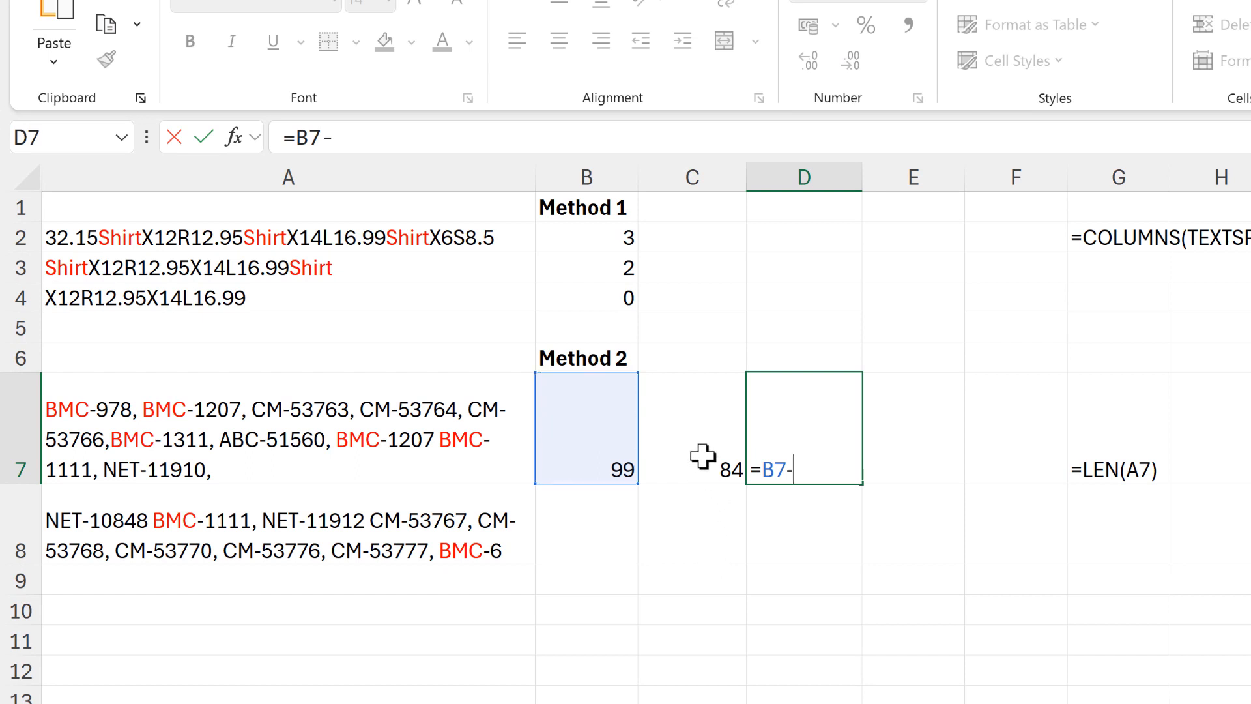
{"action": "left_click", "coordinate": [704, 456]}
{"action": "key", "text": "Return"}
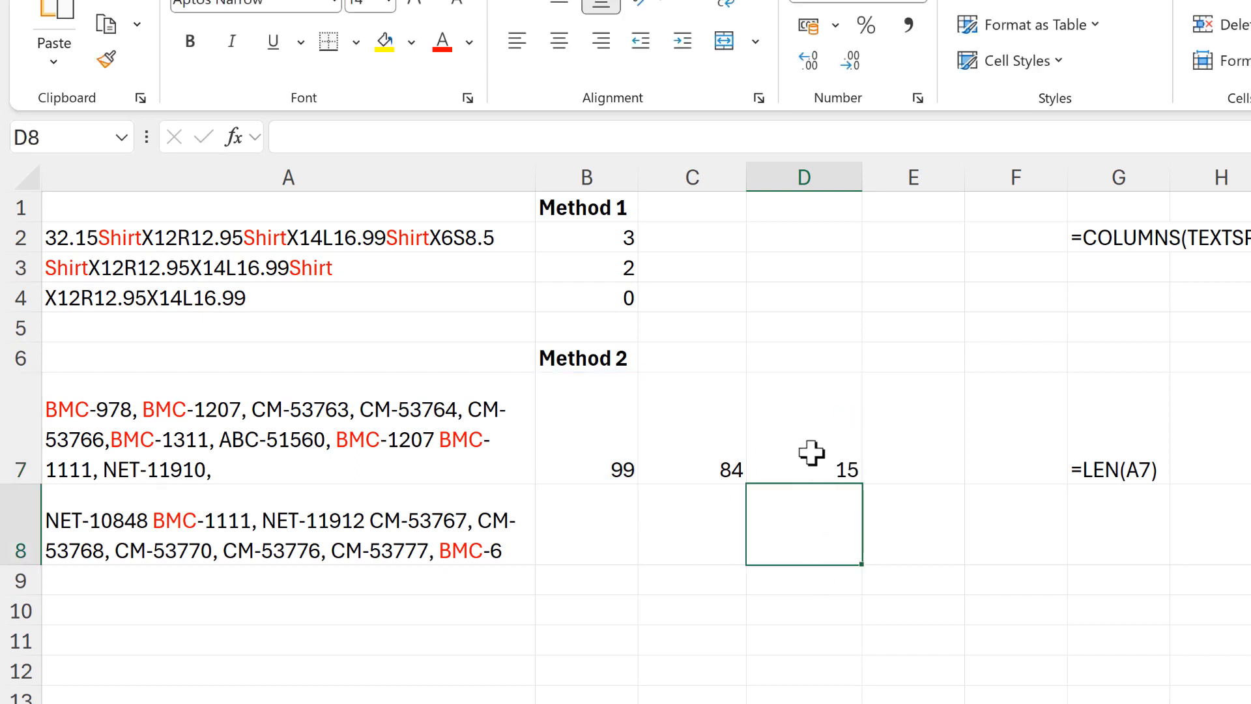
{"action": "key", "text": "Up"}
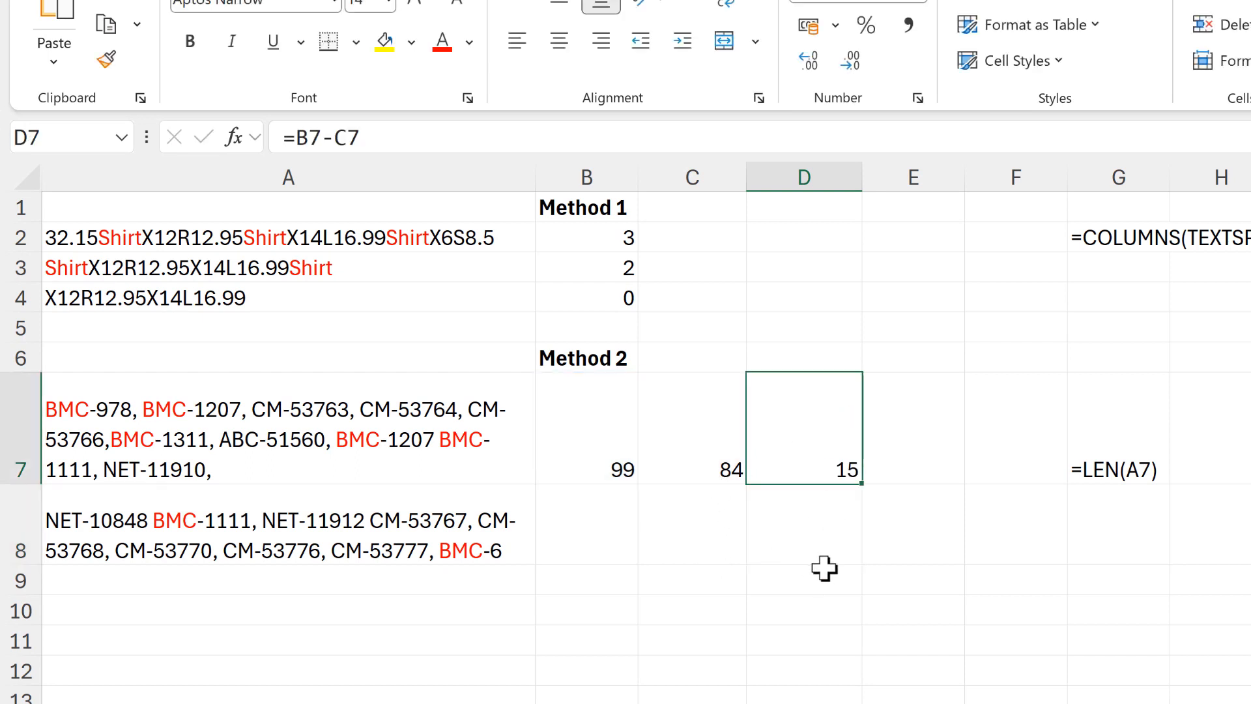
- Enter =LEN("BMC") in E7 to get the length of the search word
{"action": "left_click", "coordinate": [921, 432]}
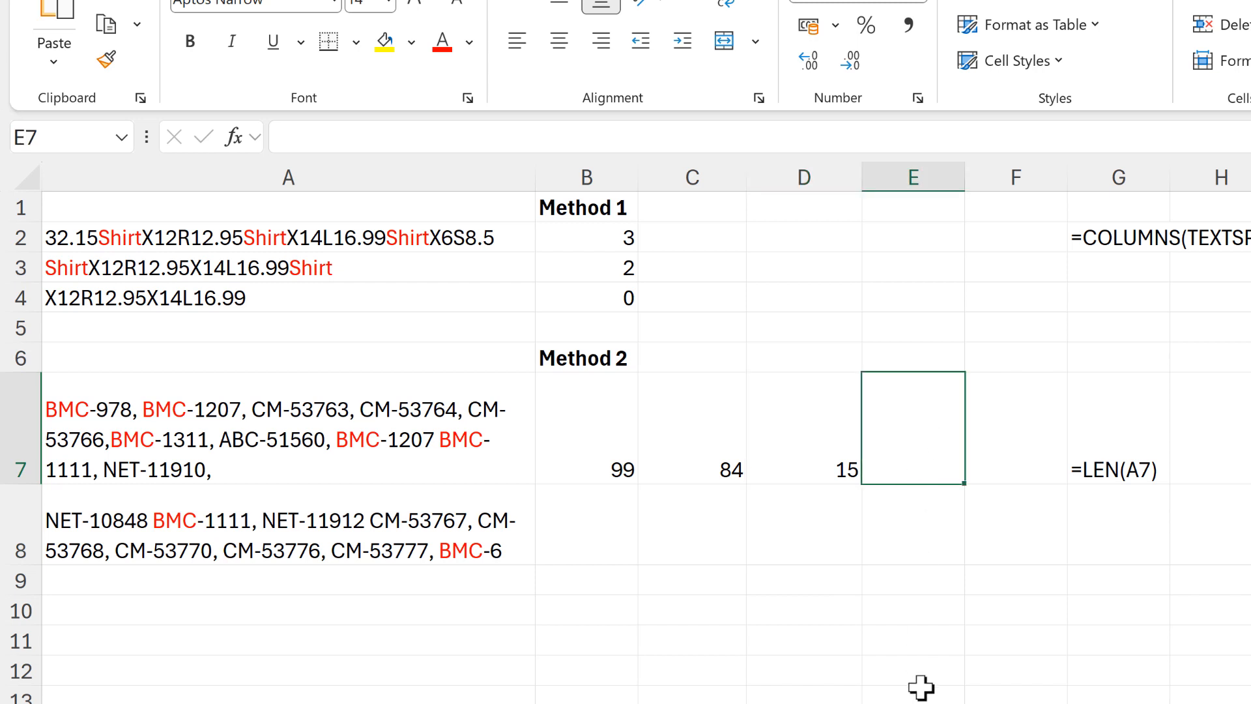
{"action": "type", "text": "=len"}
{"action": "key", "text": "Tab"}
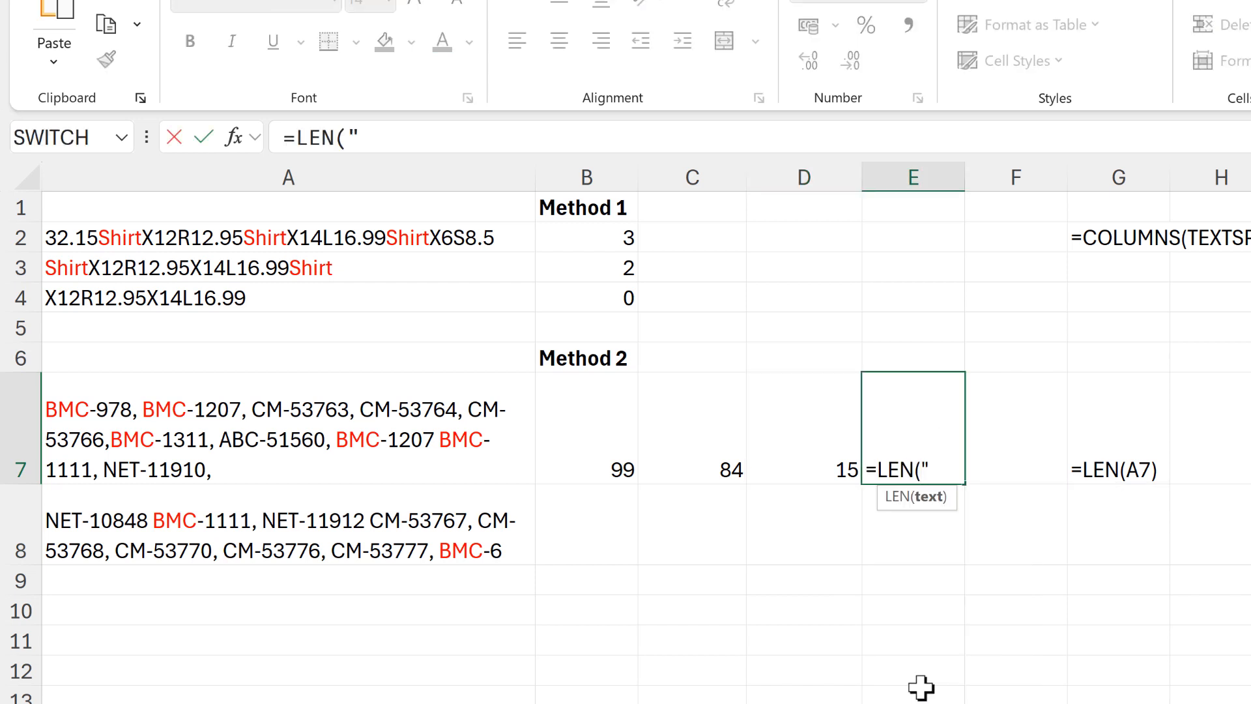
{"action": "type", "text": "\"BMC\""}
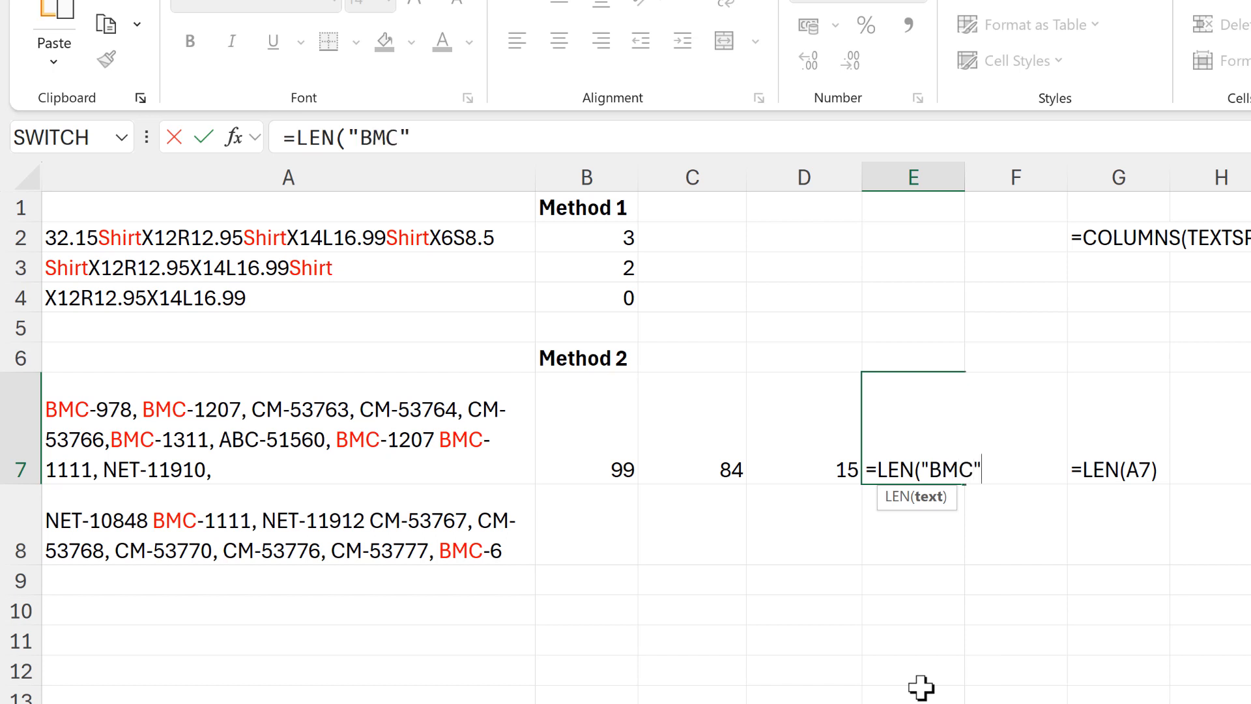
{"action": "type", "text": ")"}
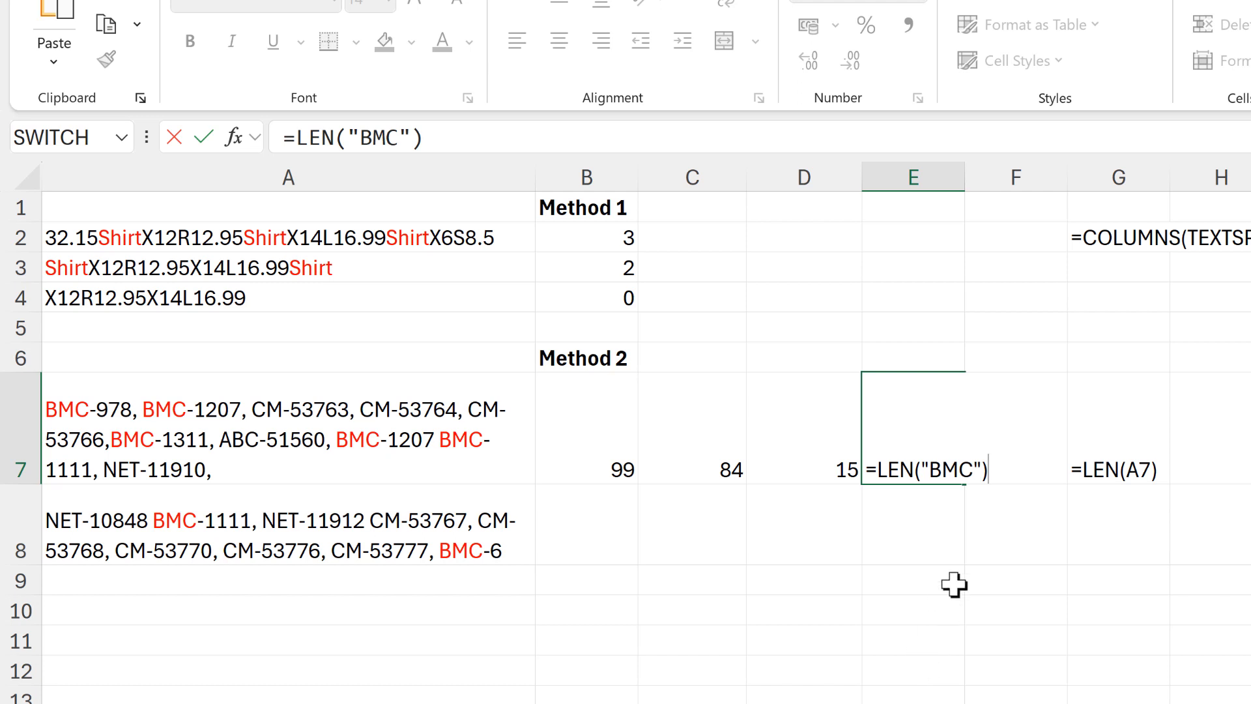
{"action": "key", "text": "Return"}
{"action": "left_click", "coordinate": [928, 461]}
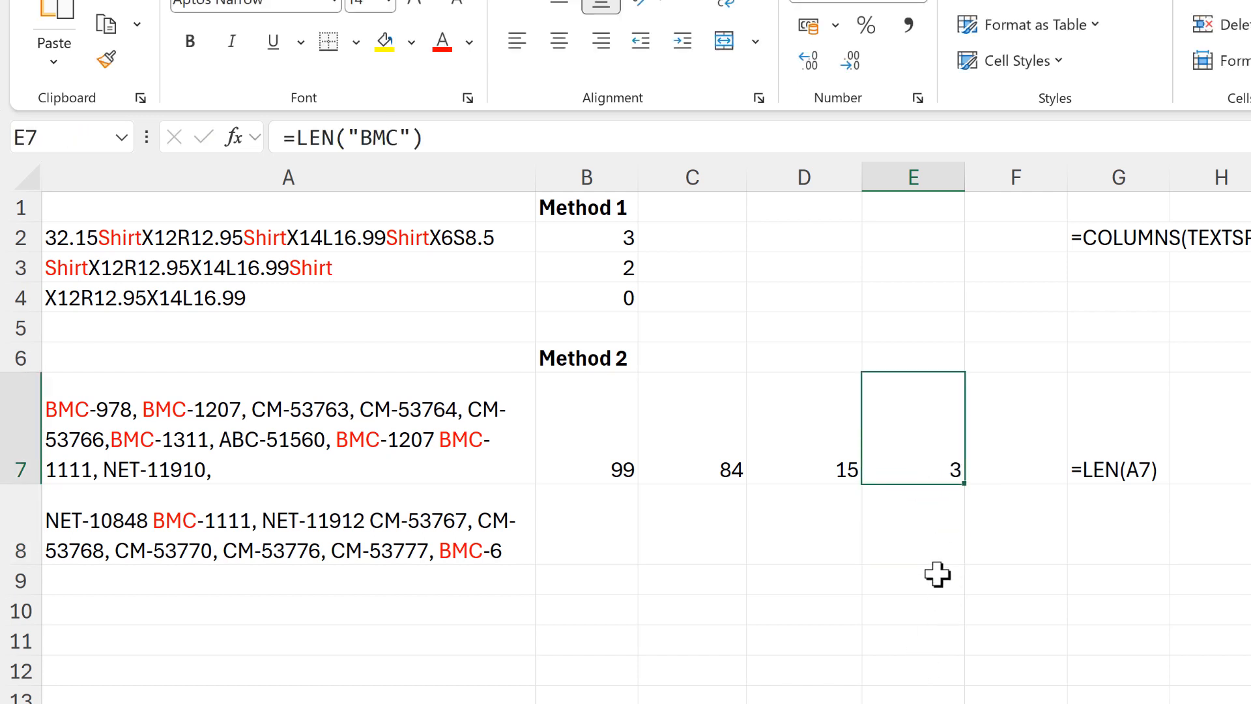
- Enter =D7/E7 in F7 to calculate how often BMC occurs in A7
{"action": "left_click", "coordinate": [984, 454]}
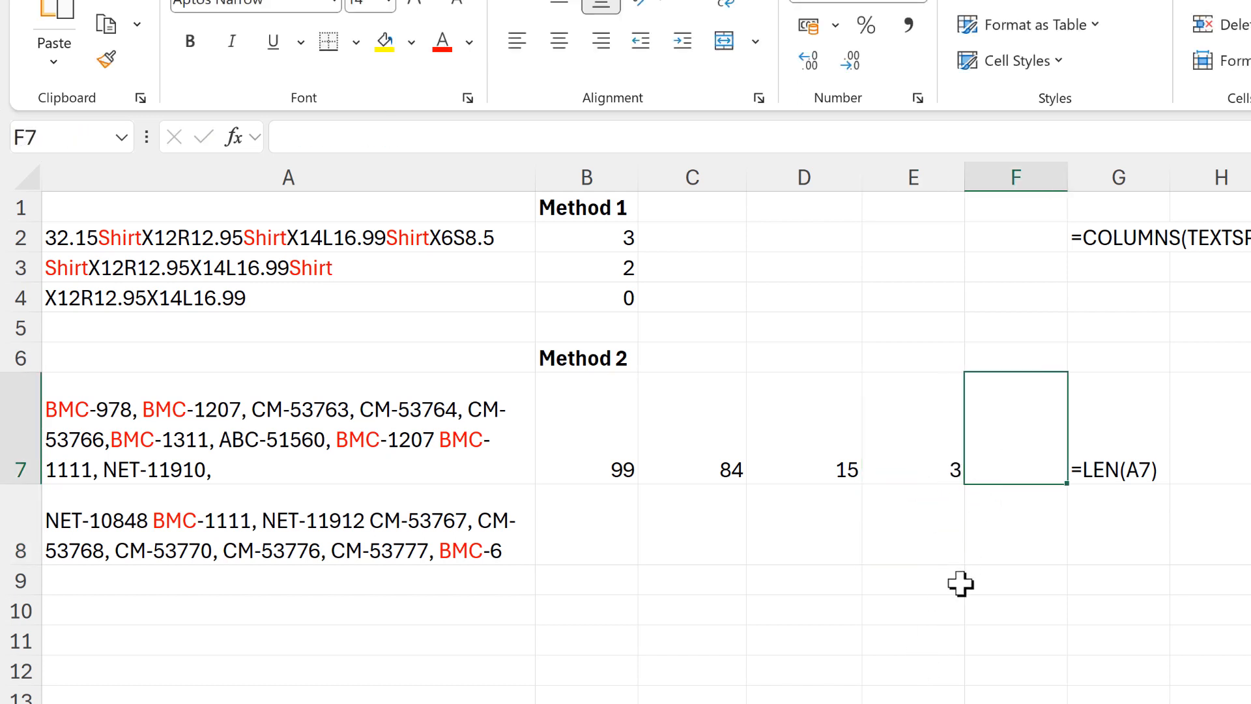
{"action": "type", "text": "="}
{"action": "left_click", "coordinate": [803, 446]}
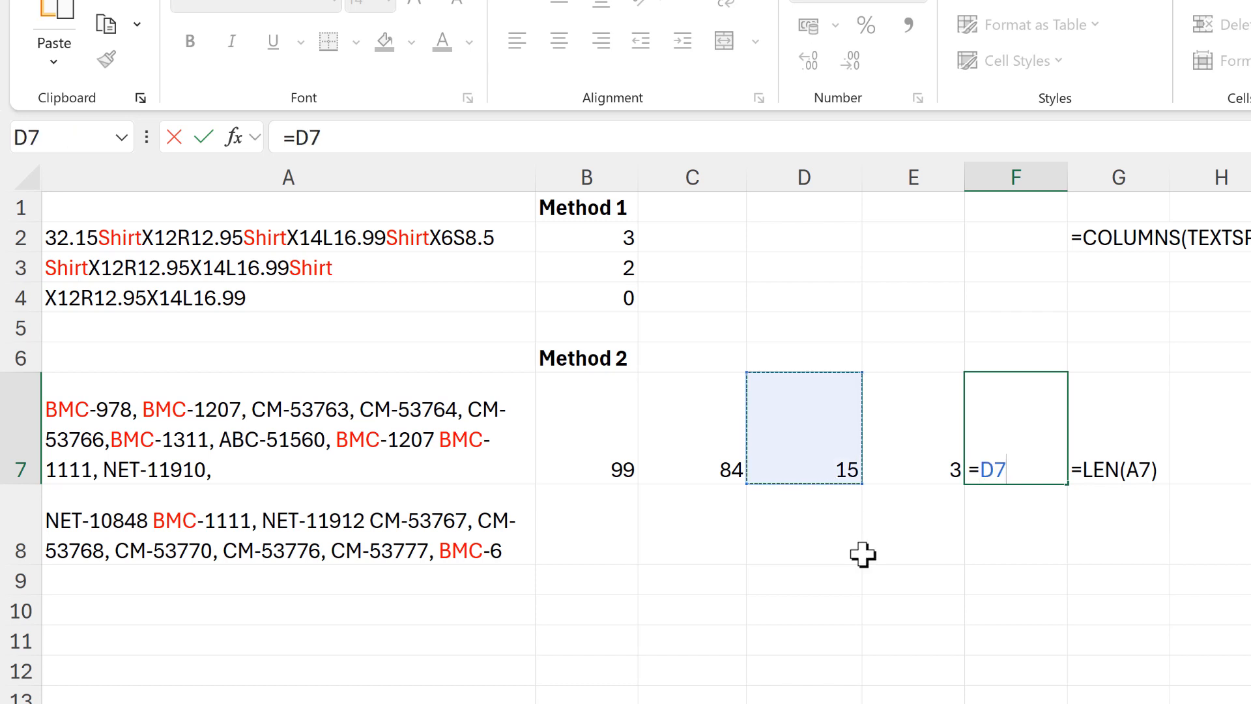
{"action": "type", "text": "/"}
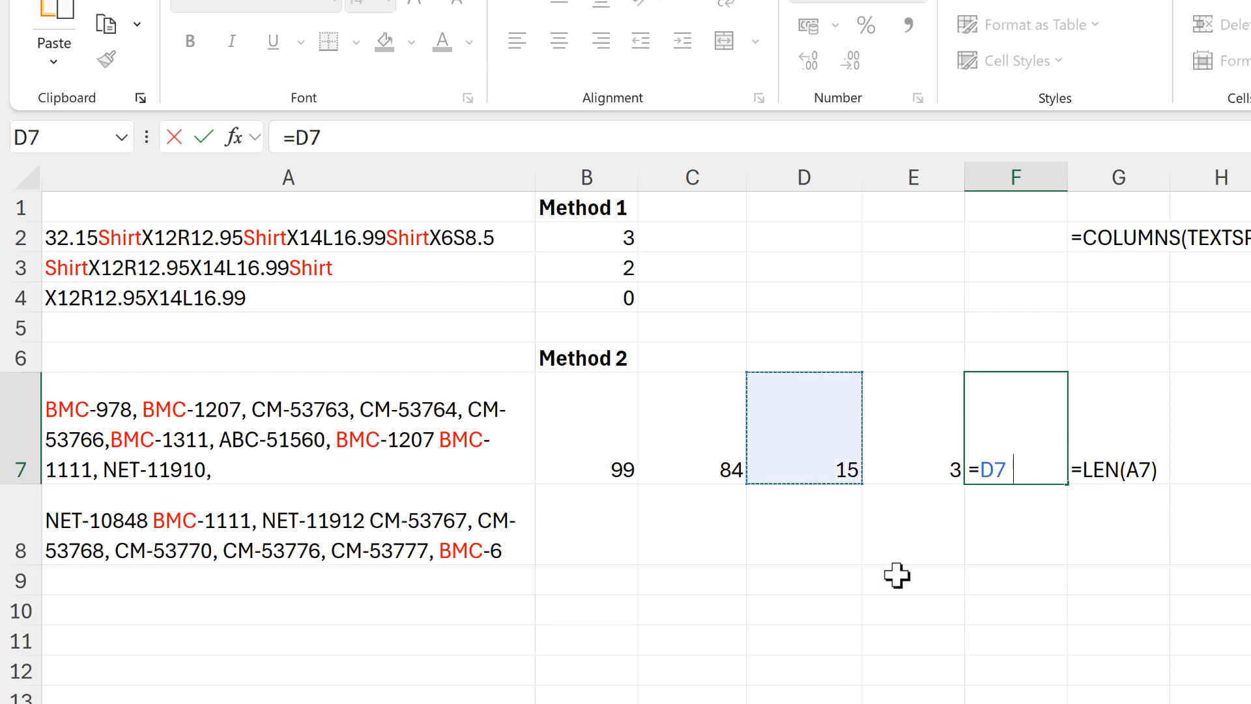
{"action": "left_click", "coordinate": [926, 454]}
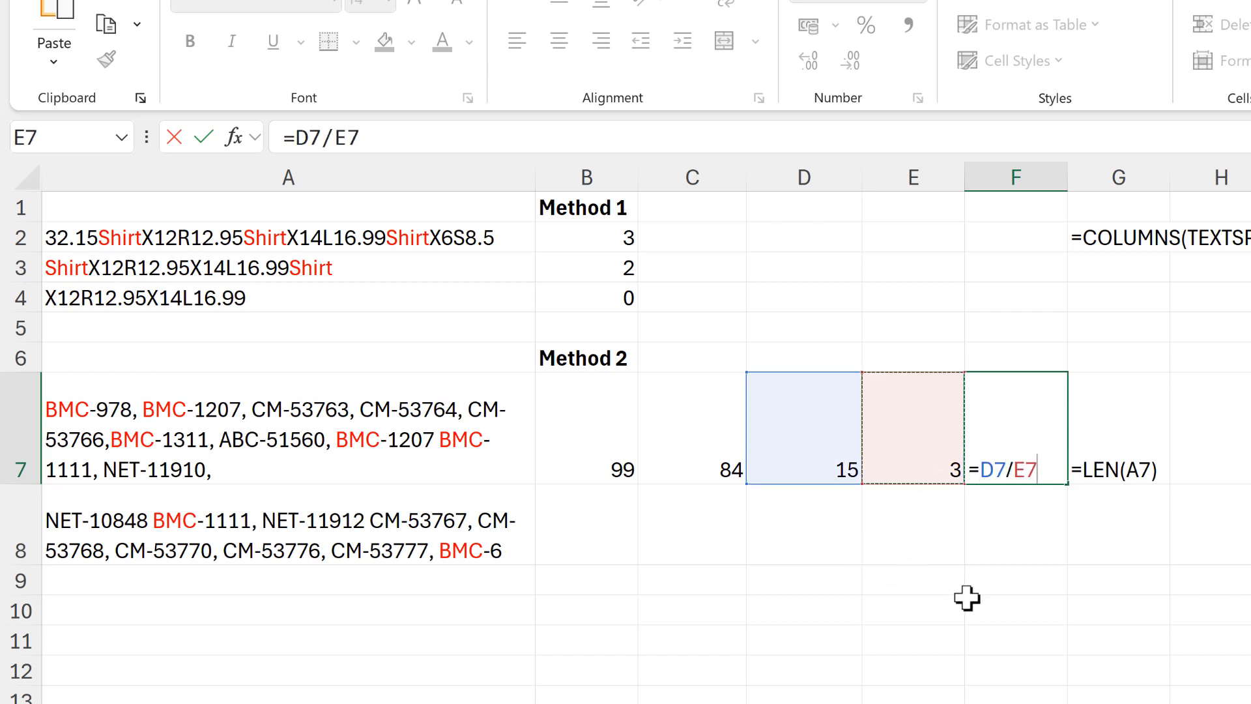
{"action": "key", "text": "Return"}
{"action": "left_click", "coordinate": [997, 433]}
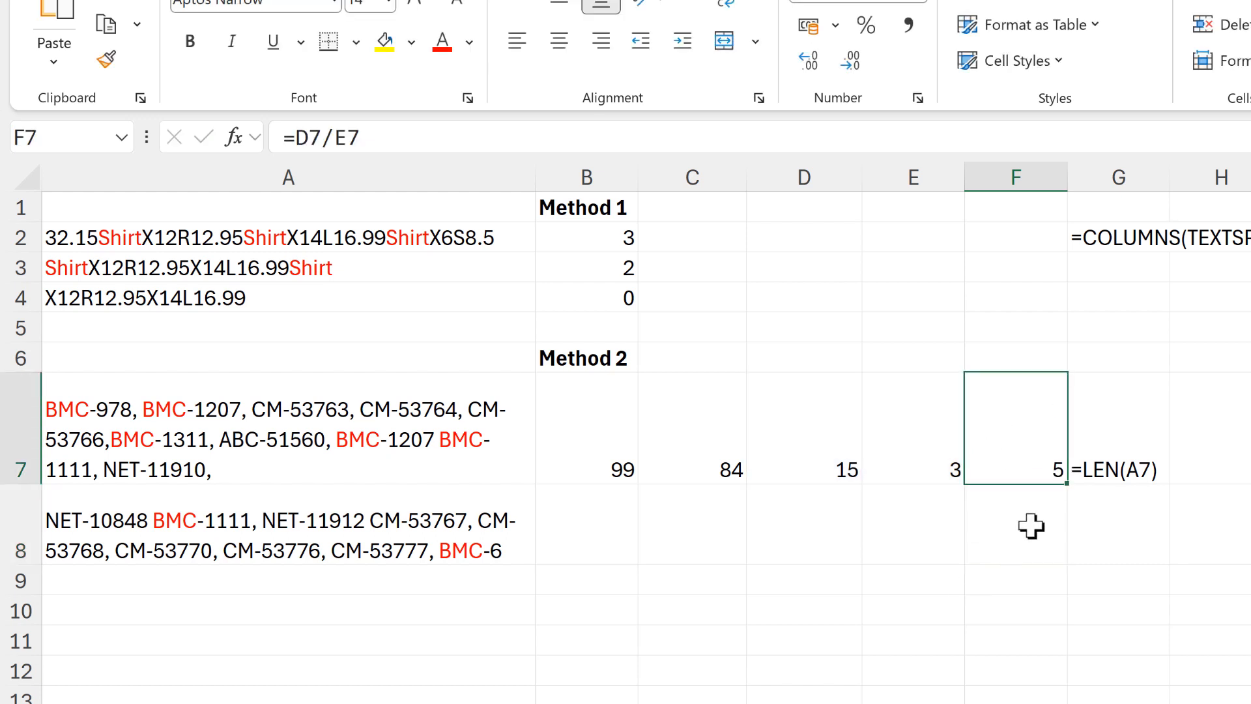
- Copy the C7 formula text LEN(SUBSTITUTE(A7,"BMC","")) without its equals sign, leaving the cell unchanged
{"action": "left_click", "coordinate": [500, 443]}
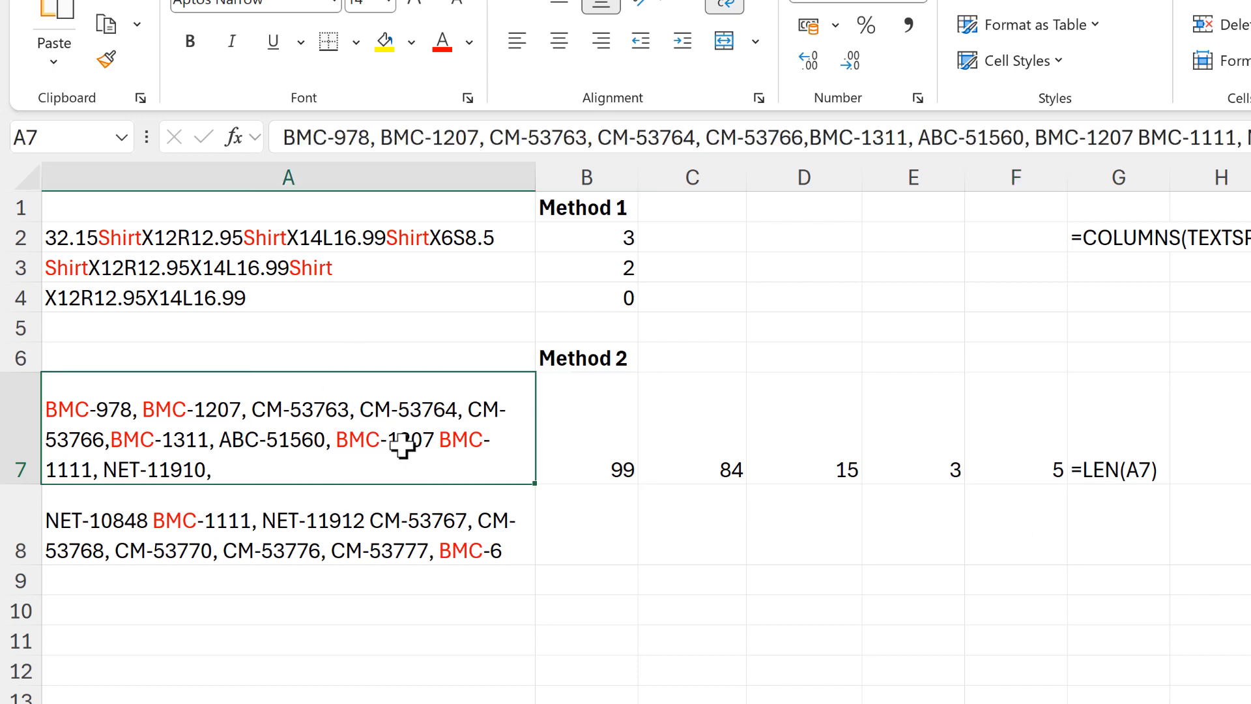
{"action": "left_click", "coordinate": [673, 443]}
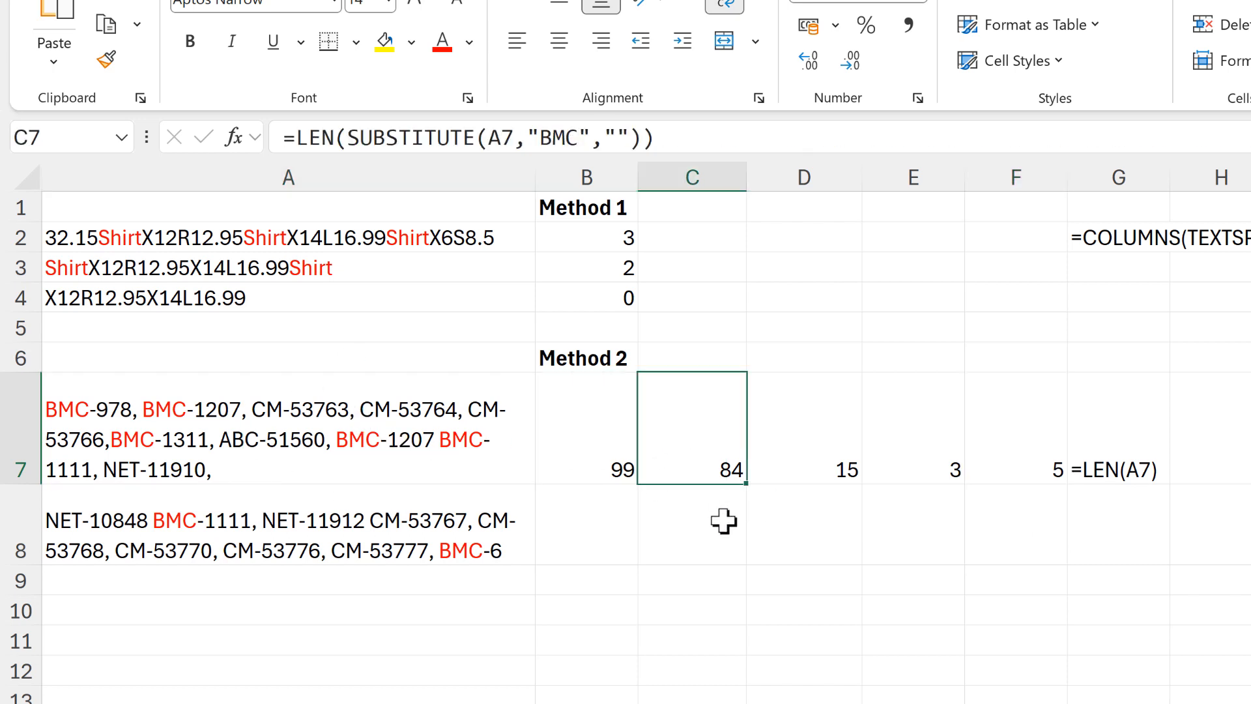
{"action": "scroll", "coordinate": [723, 521], "scroll_direction": "down", "scroll_amount": 2}
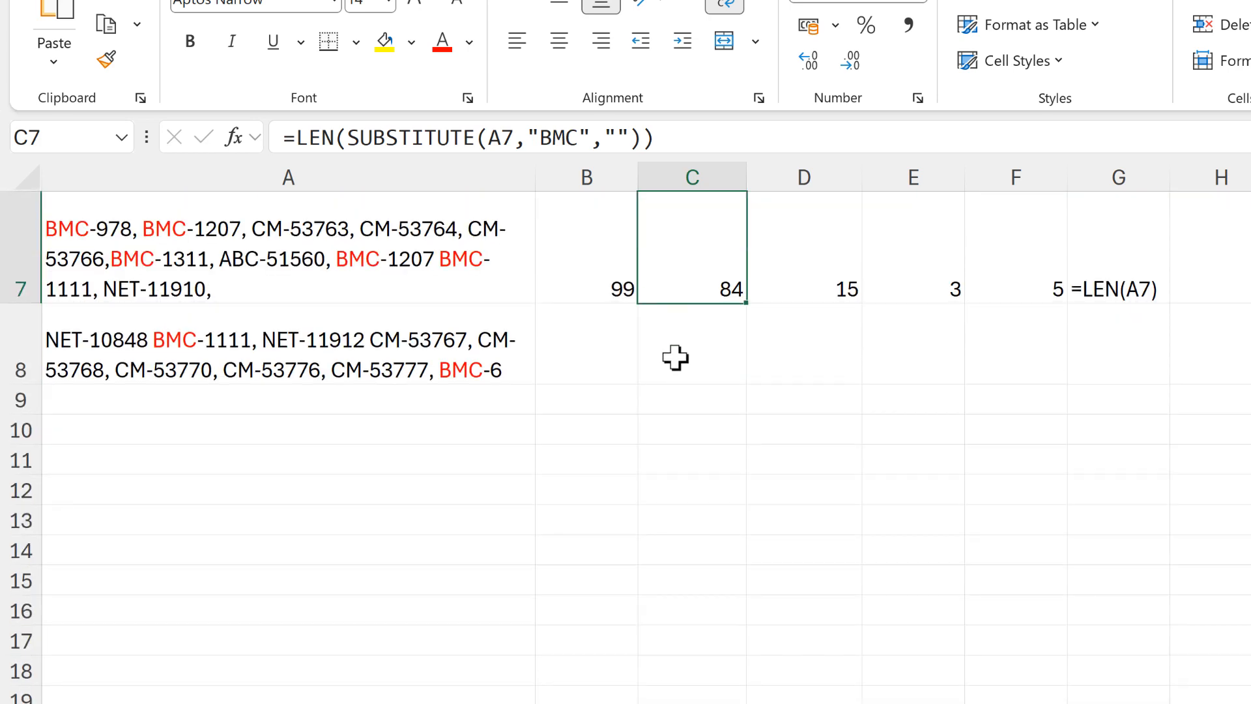
{"action": "scroll", "coordinate": [676, 362], "scroll_direction": "up", "scroll_amount": 1}
{"action": "left_click_drag", "start_coordinate": [660, 140], "coordinate": [297, 138]}
{"action": "key", "text": "ctrl+c"}
{"action": "key", "text": "Escape"}
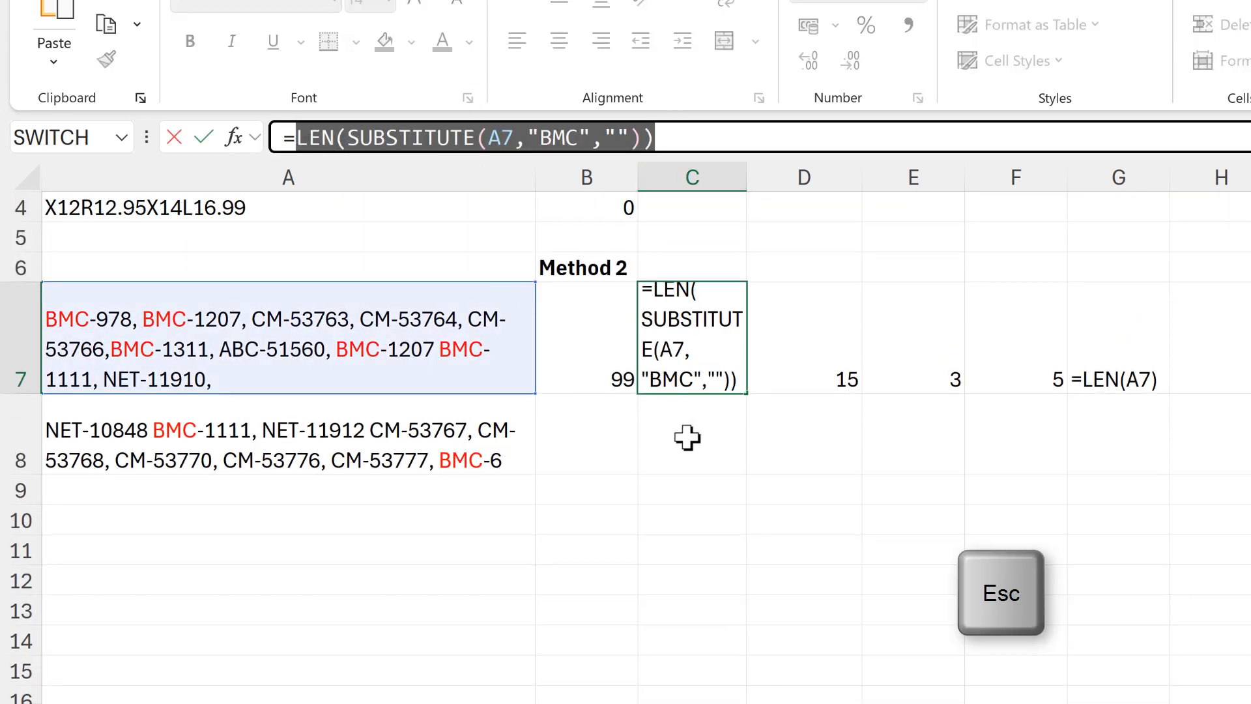
- Extend the formula in B7 to =LEN(A7)-LEN(SUBSTITUTE(A7,"BMC","")) using the copied expression
{"action": "left_click", "coordinate": [568, 338]}
{"action": "left_click", "coordinate": [427, 143]}
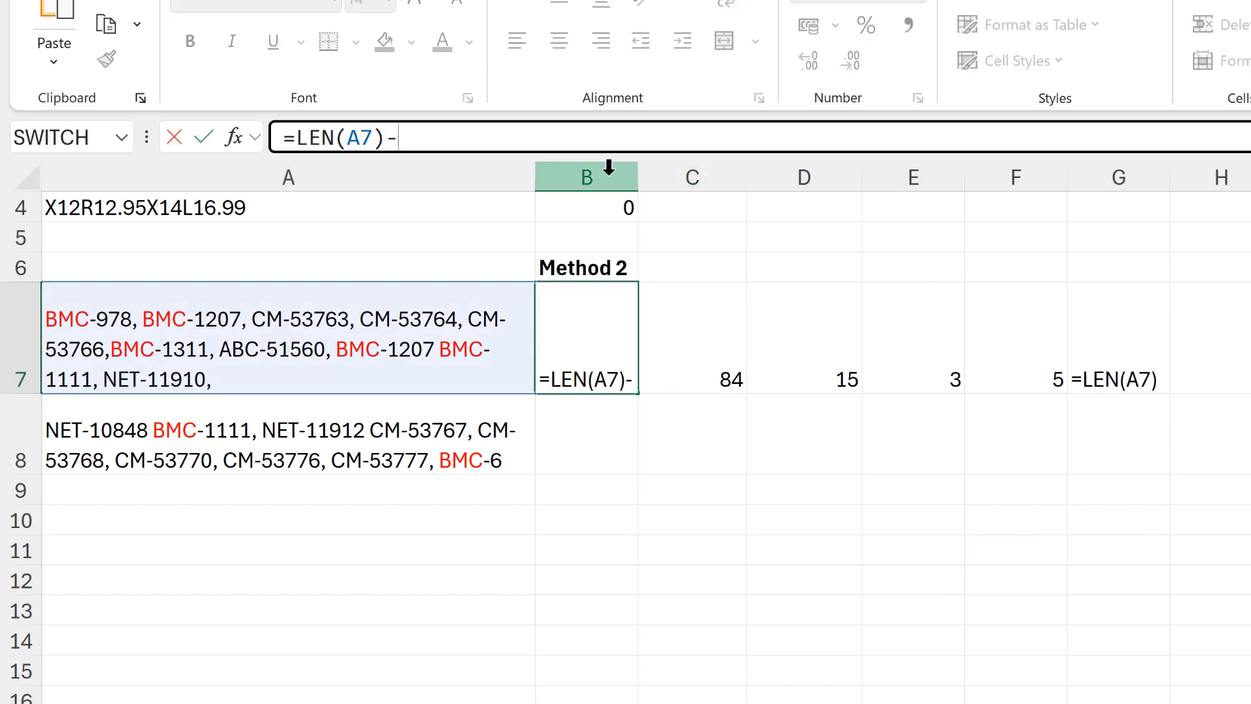
{"action": "key", "text": "ctrl+v"}
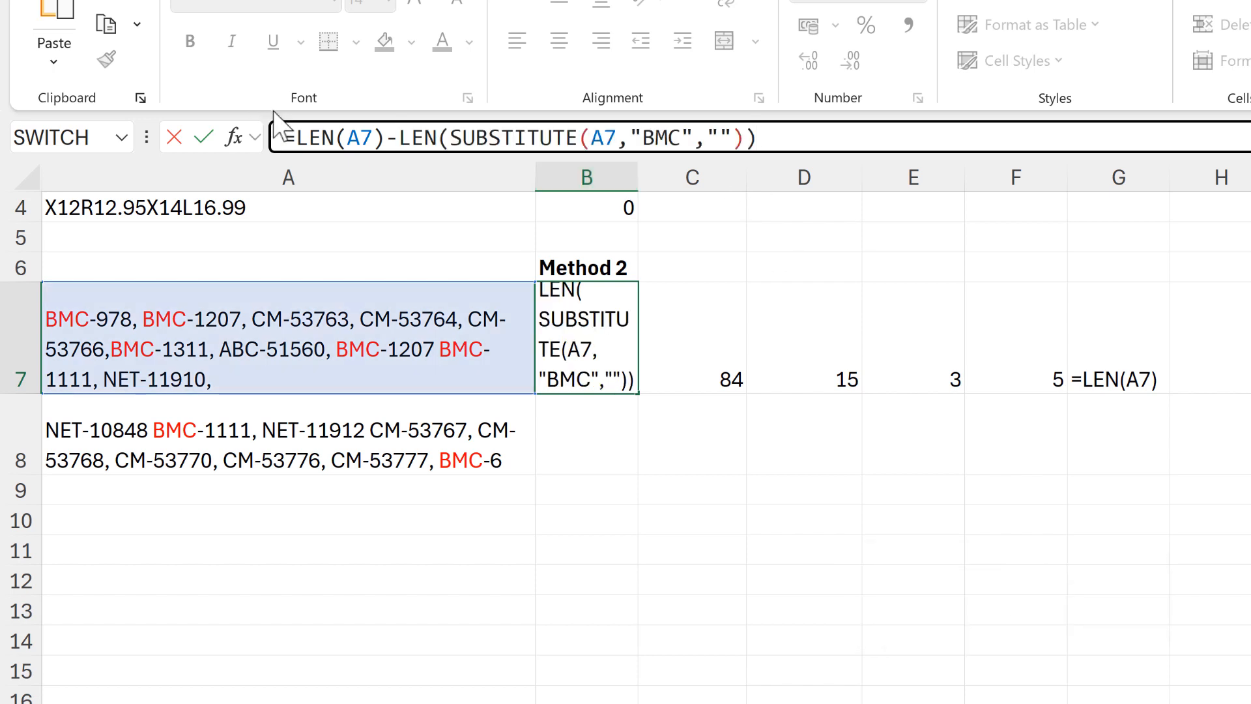
- Enclose the subtraction in B7 in parentheses and divide it by LEN("BMC") to complete the counting formula
{"action": "left_click", "coordinate": [299, 137]}
{"action": "type", "text": "("}
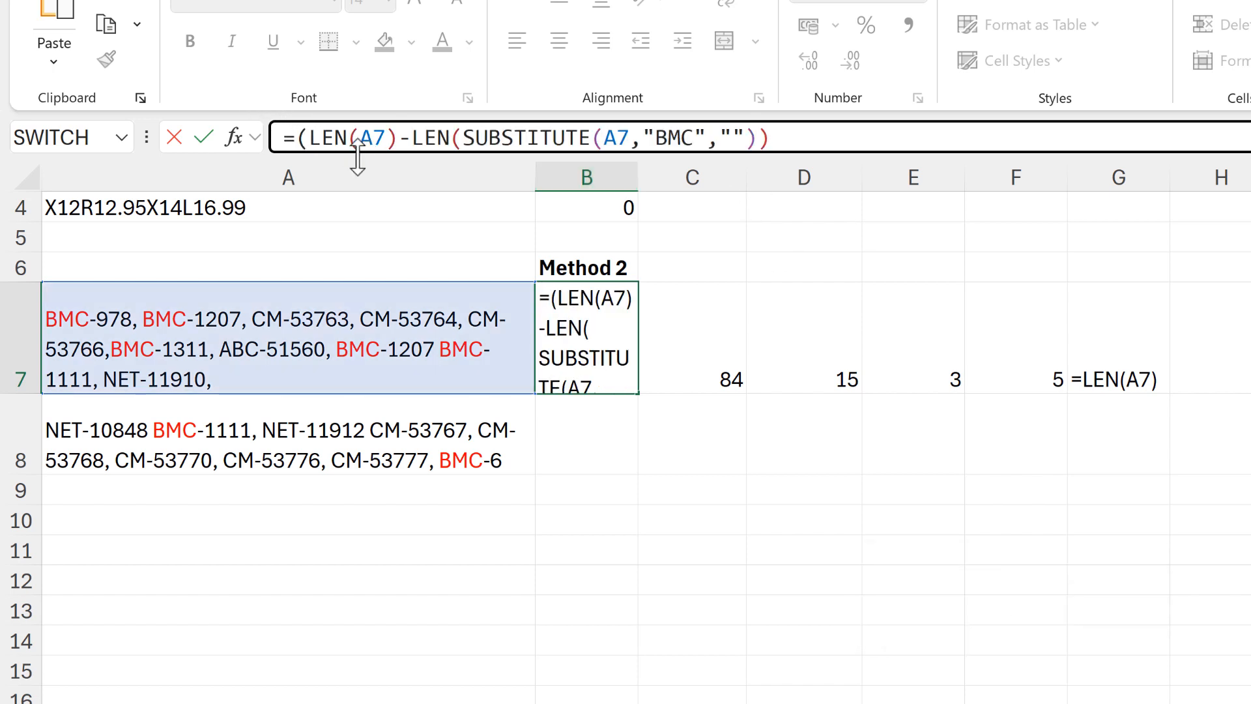
{"action": "left_click", "coordinate": [803, 130]}
{"action": "type", "text": ")"}
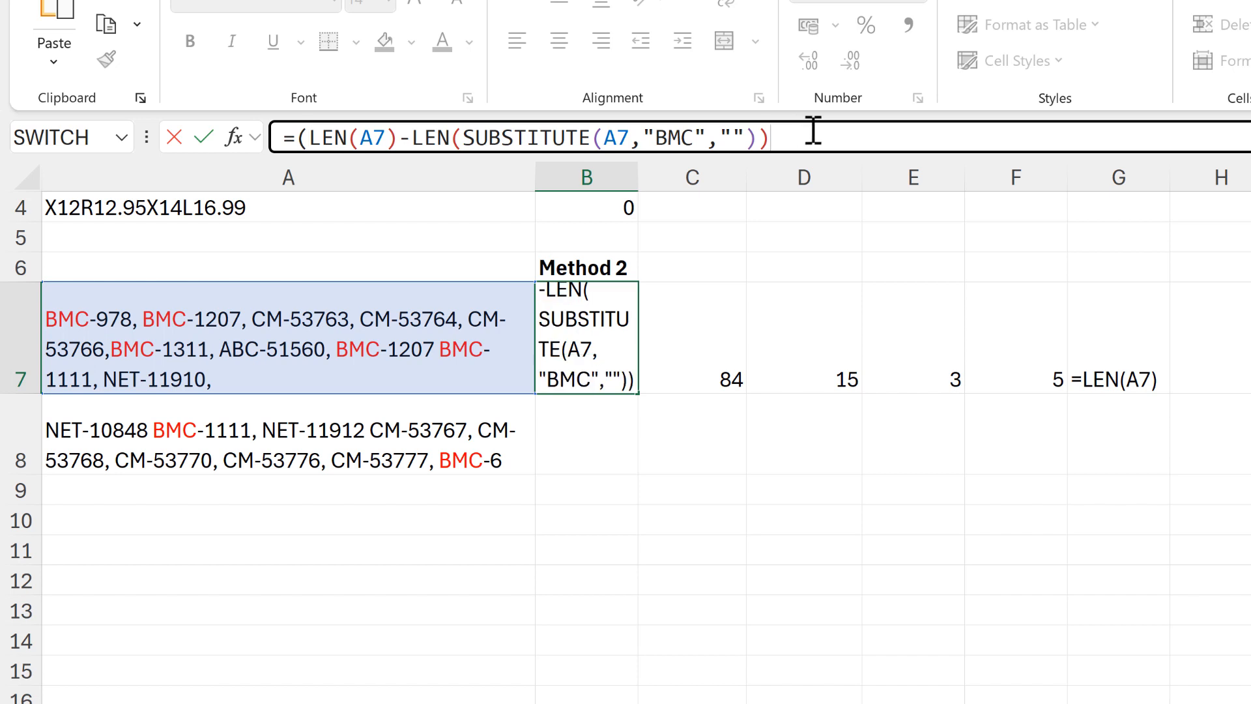
{"action": "type", "text": ")/"}
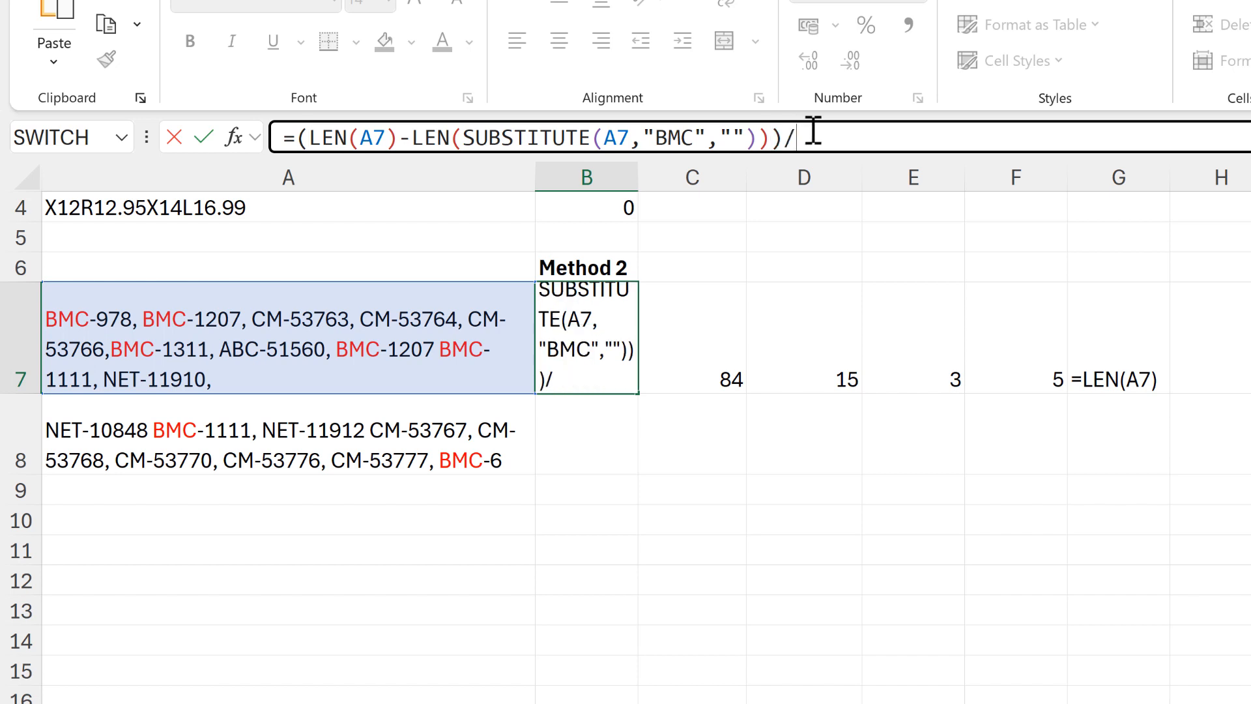
{"action": "type", "text": "Len("}
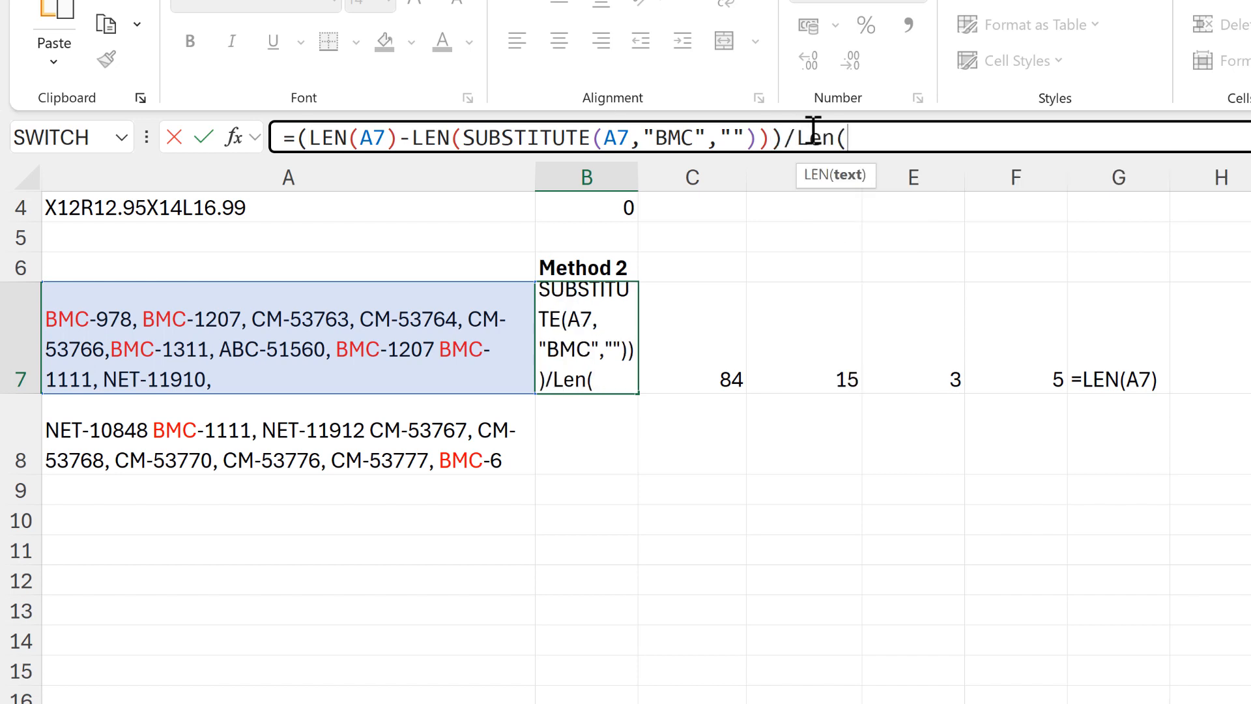
{"action": "type", "text": "\"BMC"}
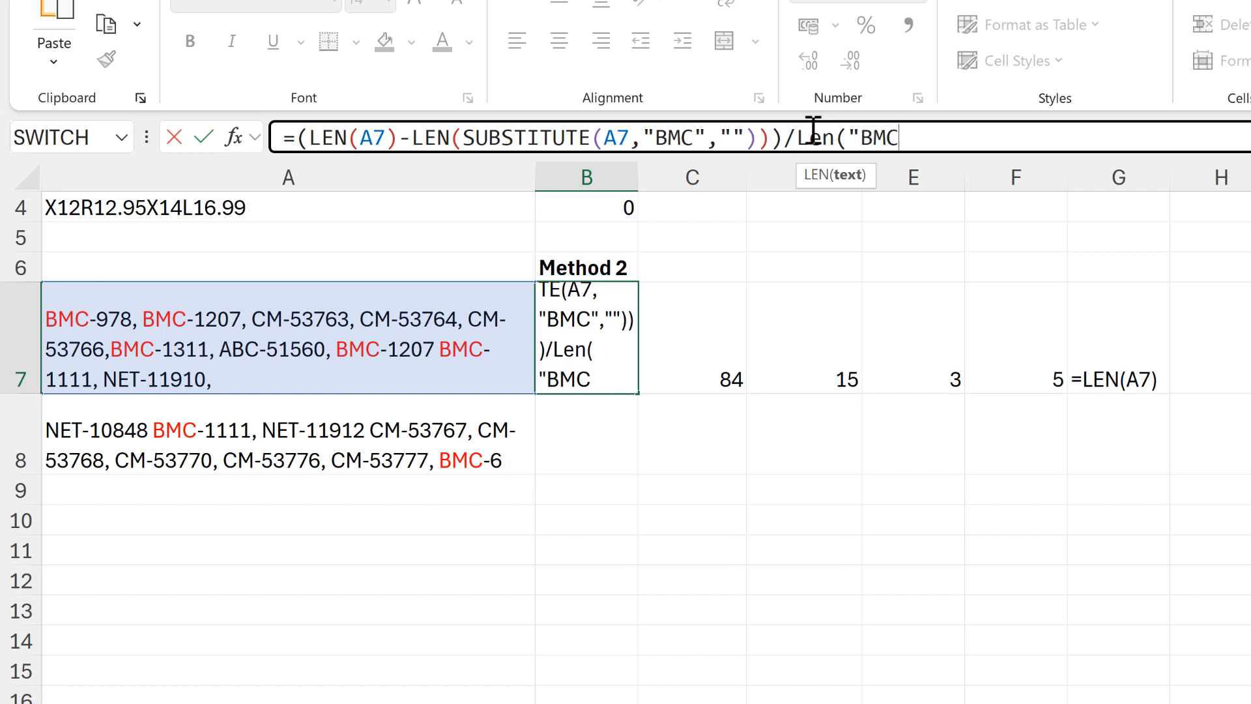
{"action": "type", "text": "\")"}
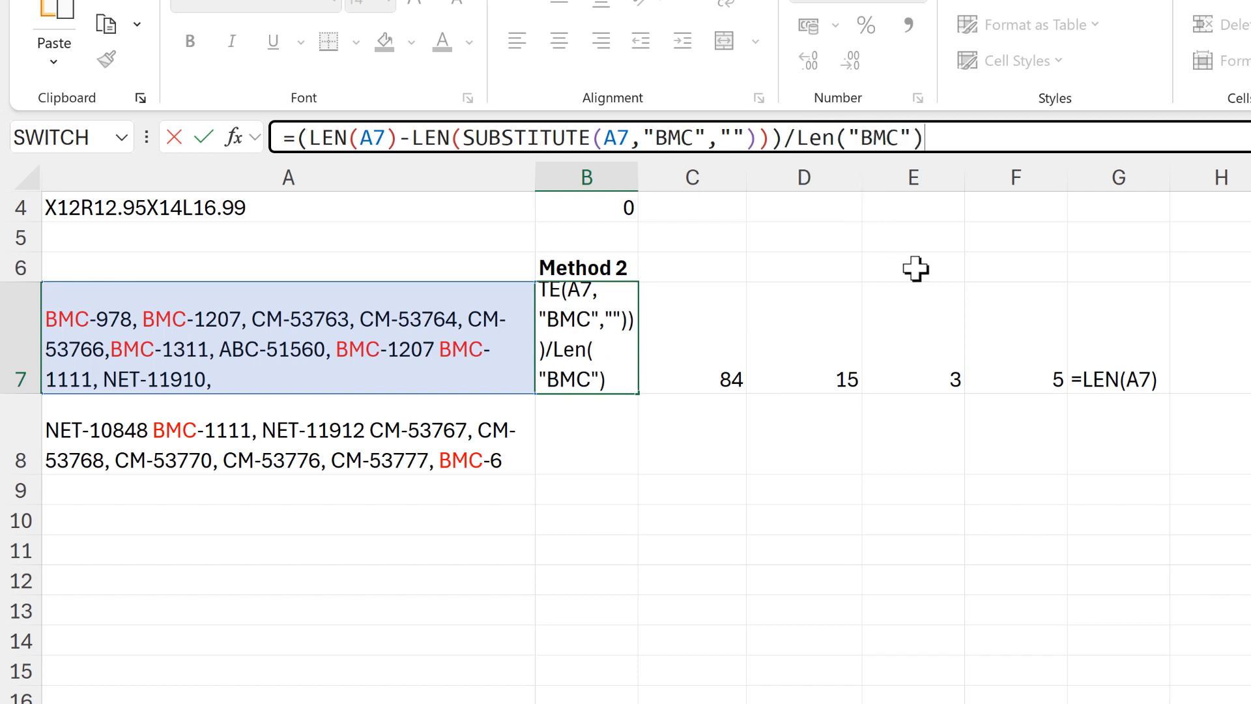
{"action": "key", "text": "Return"}
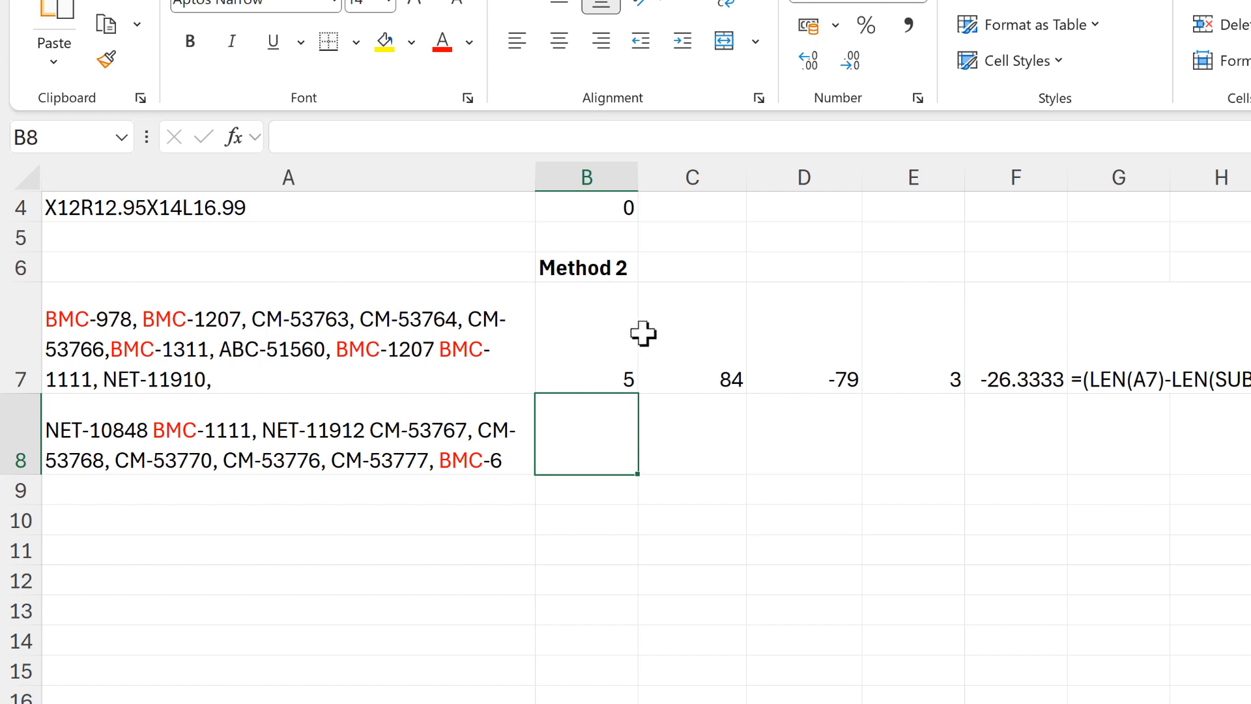
- Delete the helper formulas in C7:F7
{"action": "left_click", "coordinate": [607, 332]}
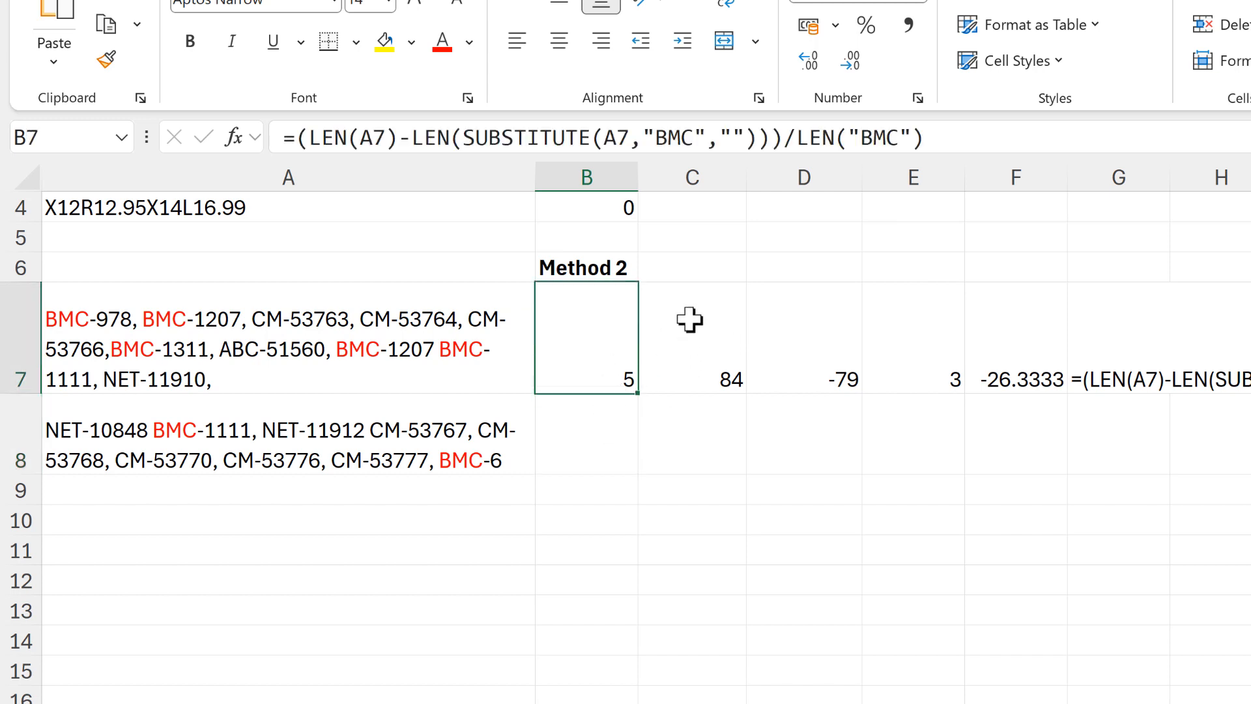
{"action": "mouse_move", "coordinate": [684, 338]}
{"action": "left_mouse_down"}
{"action": "mouse_move", "coordinate": [977, 352]}
{"action": "mouse_move", "coordinate": [980, 403]}
{"action": "left_mouse_up"}
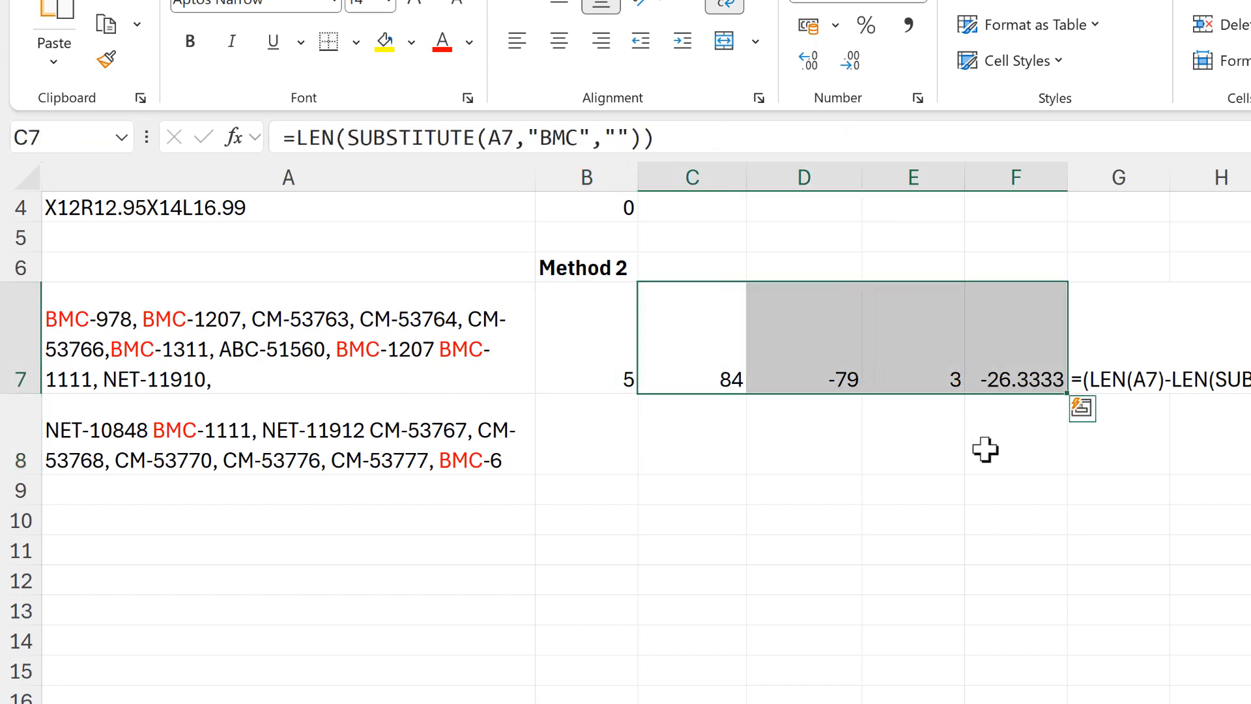
{"action": "key", "text": "Delete"}
- Expand both A7 references in the B7 counting formula to A7:A8 so it evaluates both text cells
{"action": "left_click", "coordinate": [592, 349]}
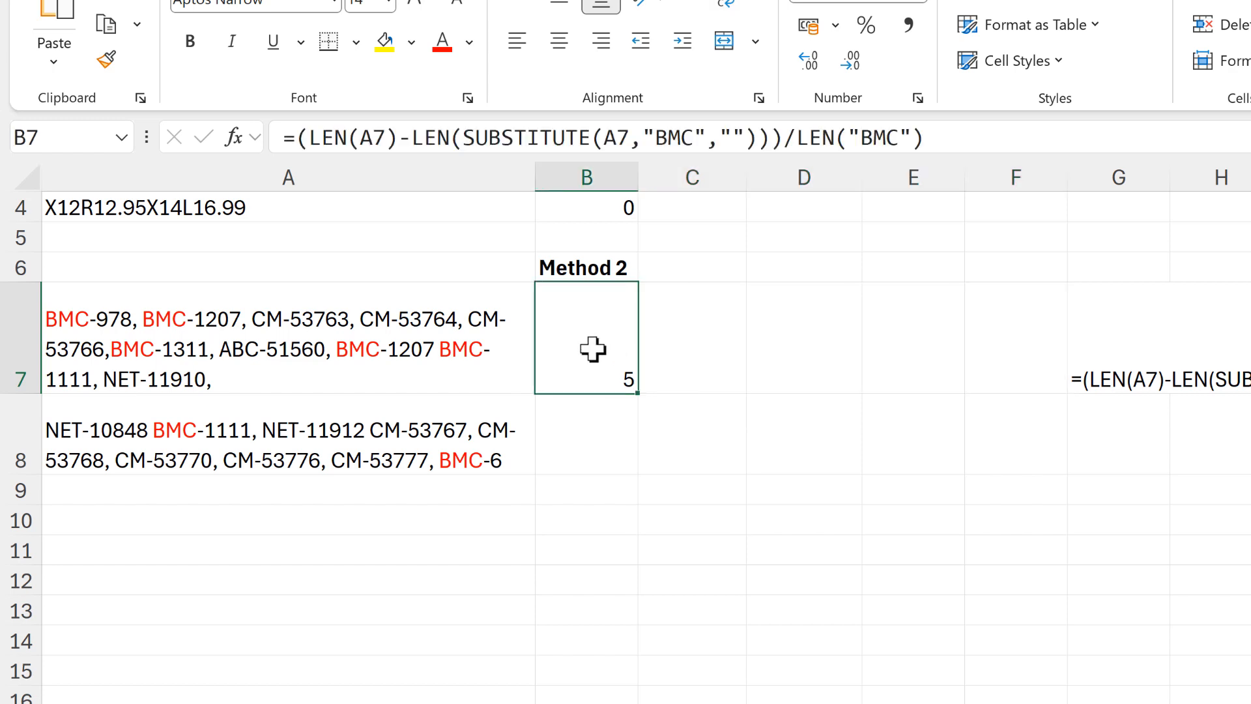
{"action": "left_click", "coordinate": [935, 145]}
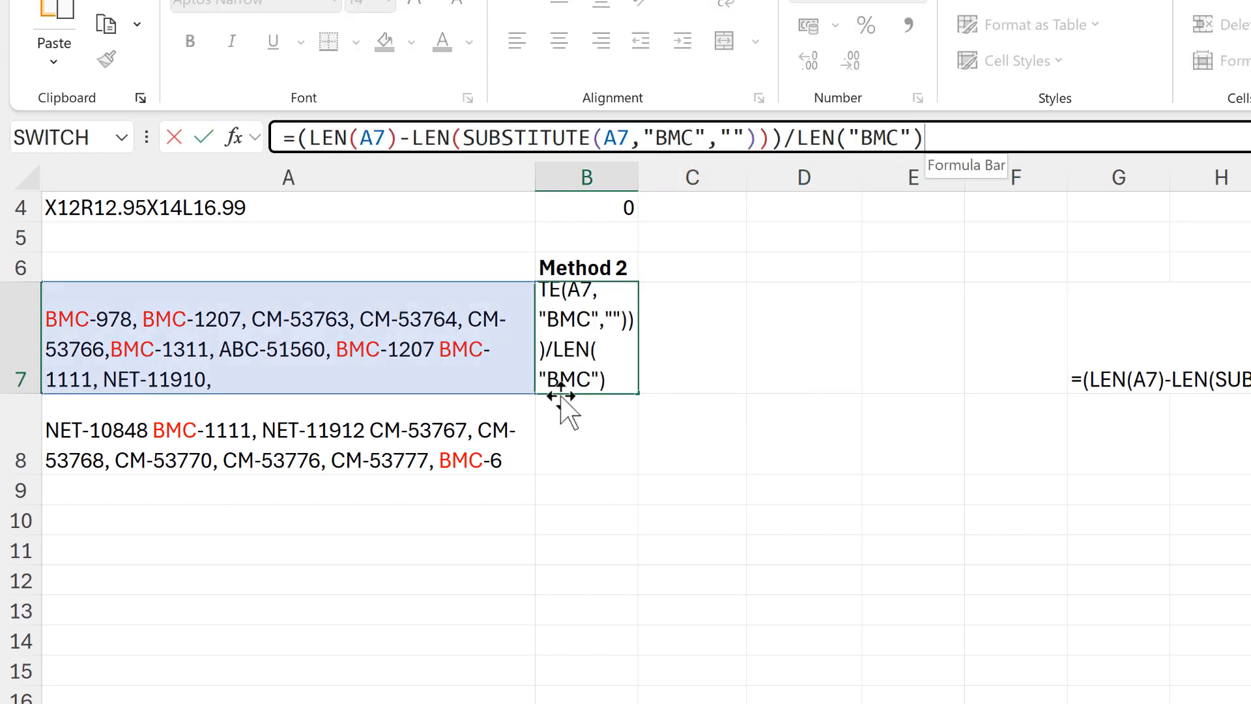
{"action": "left_click_drag", "start_coordinate": [534, 392], "coordinate": [525, 451]}
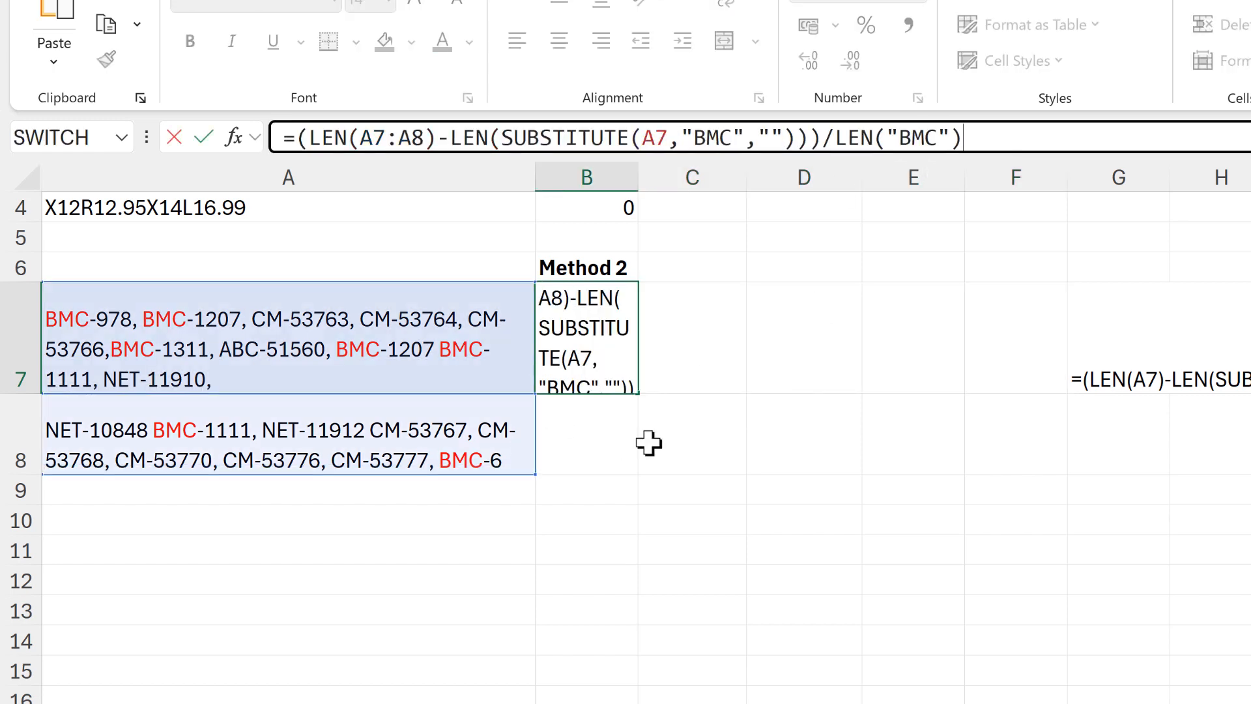
{"action": "left_click", "coordinate": [668, 138]}
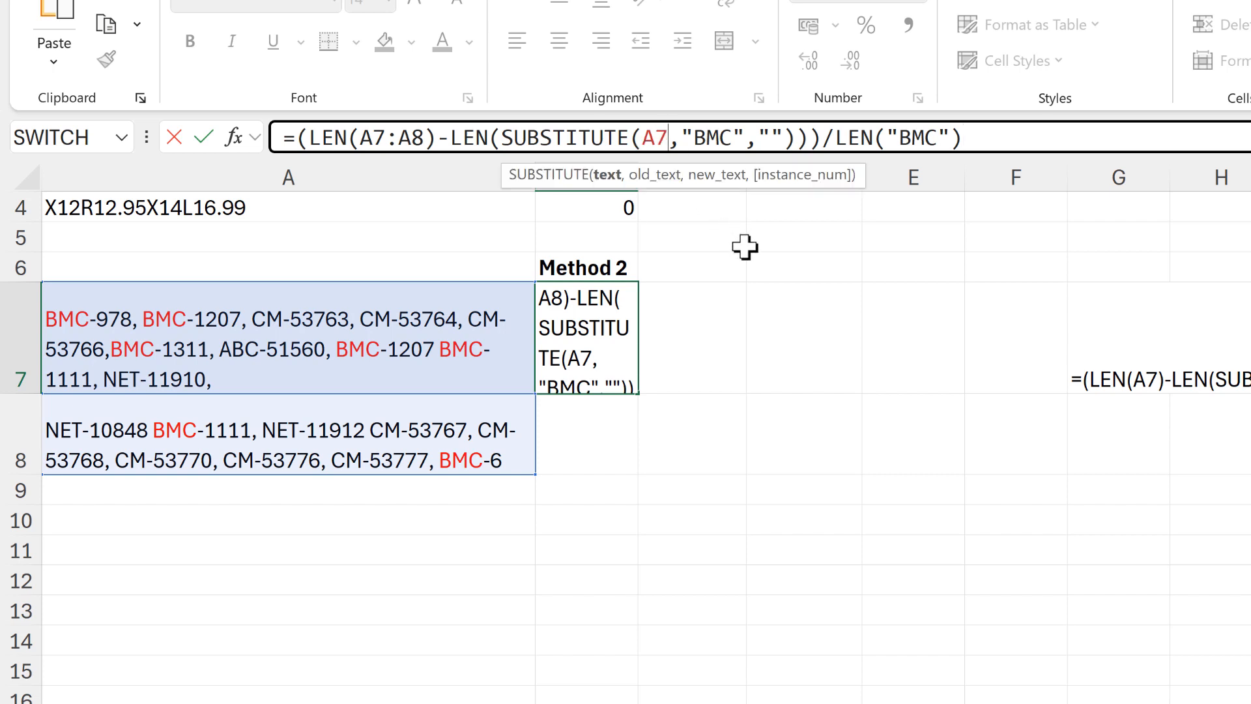
{"action": "type", "text": ":A"}
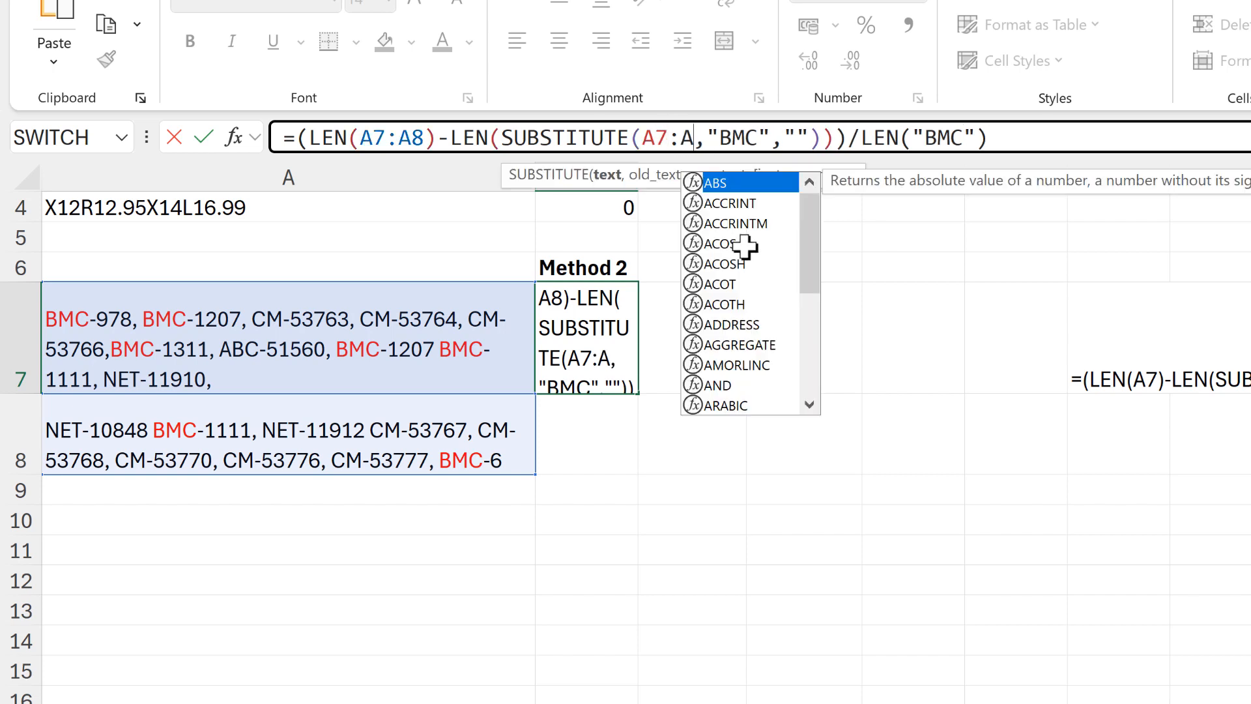
{"action": "type", "text": "8"}
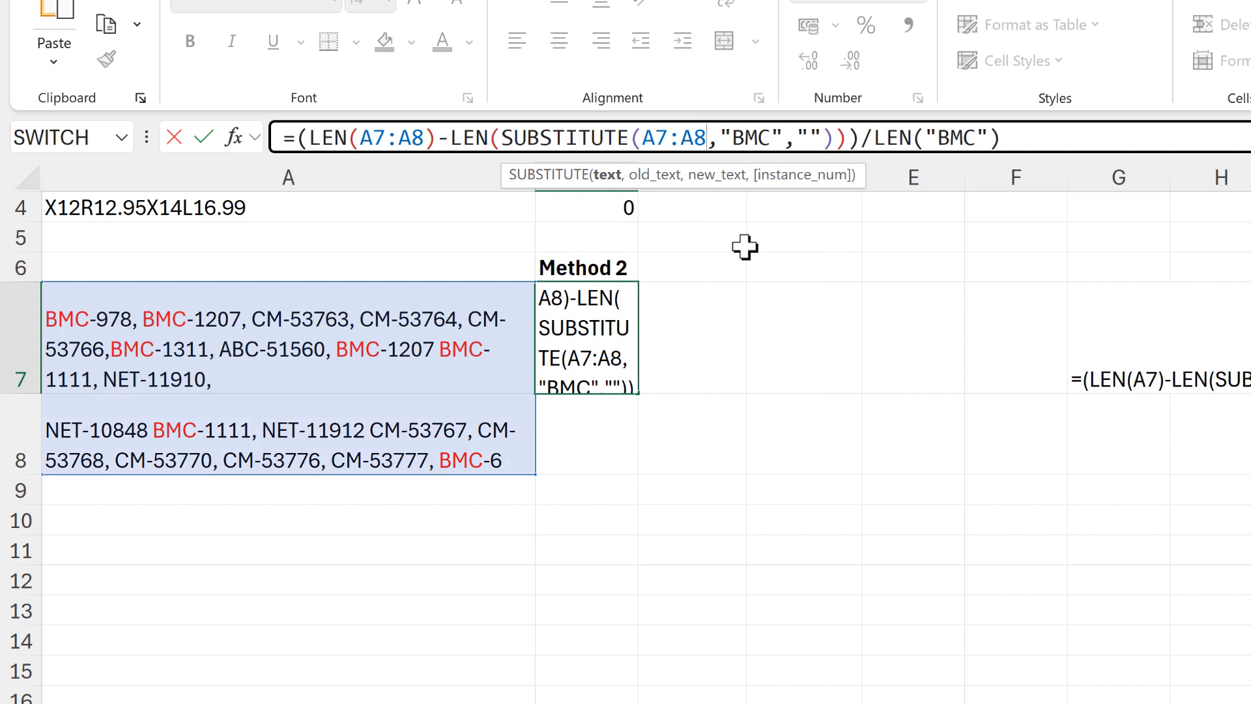
{"action": "key", "text": "Return"}
{"action": "left_click", "coordinate": [615, 342]}
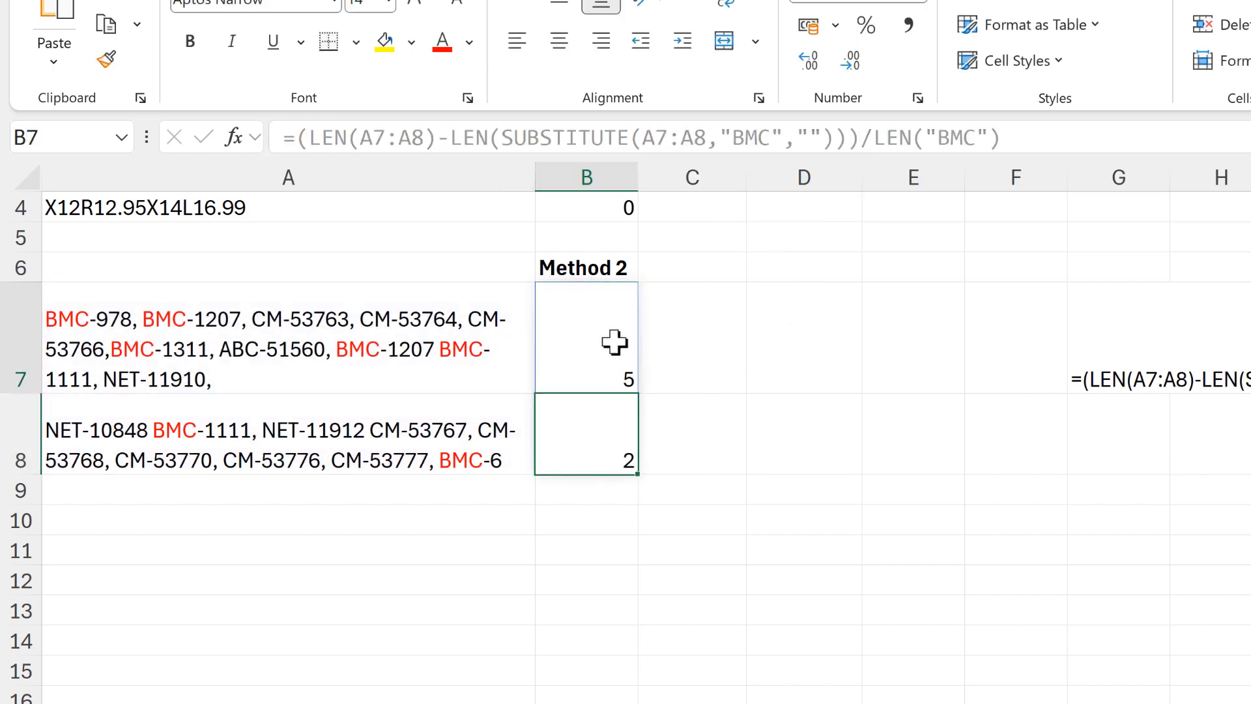
{"action": "left_click", "coordinate": [611, 448]}
- Wrap the entire B7 counting formula in SUM to total the BMC occurrences across A7:A8
{"action": "left_click", "coordinate": [603, 323]}
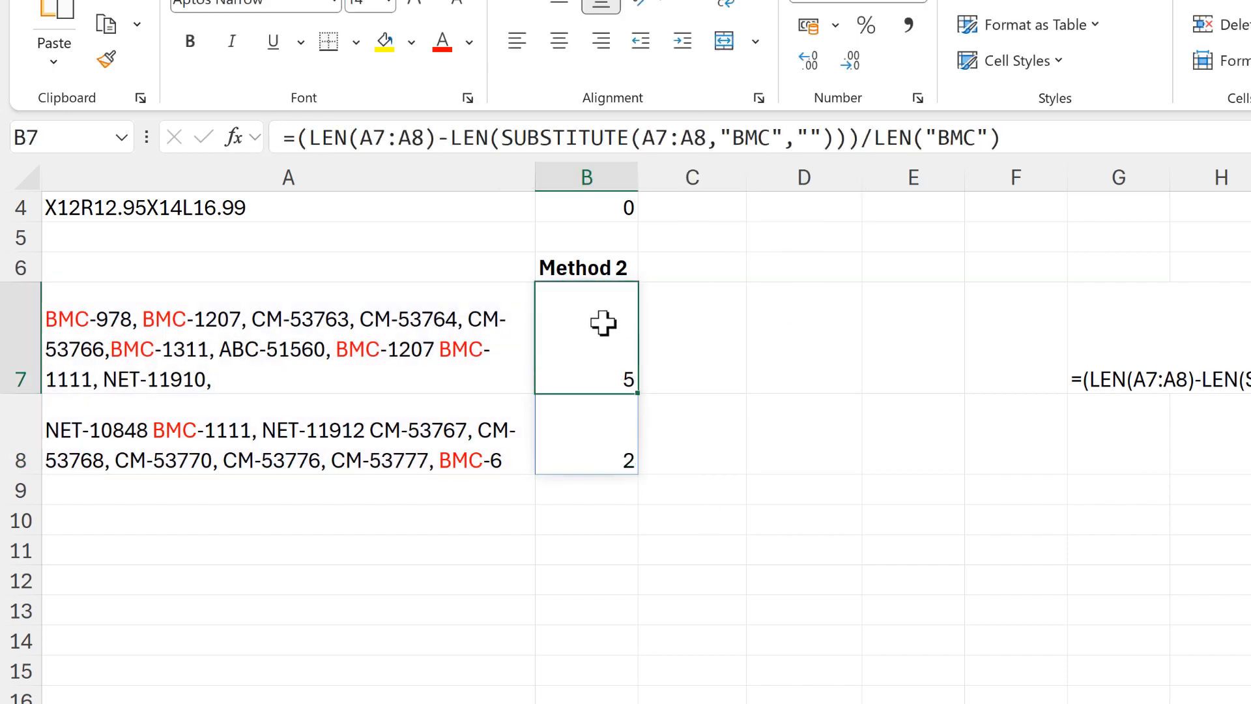
{"action": "left_click", "coordinate": [295, 137]}
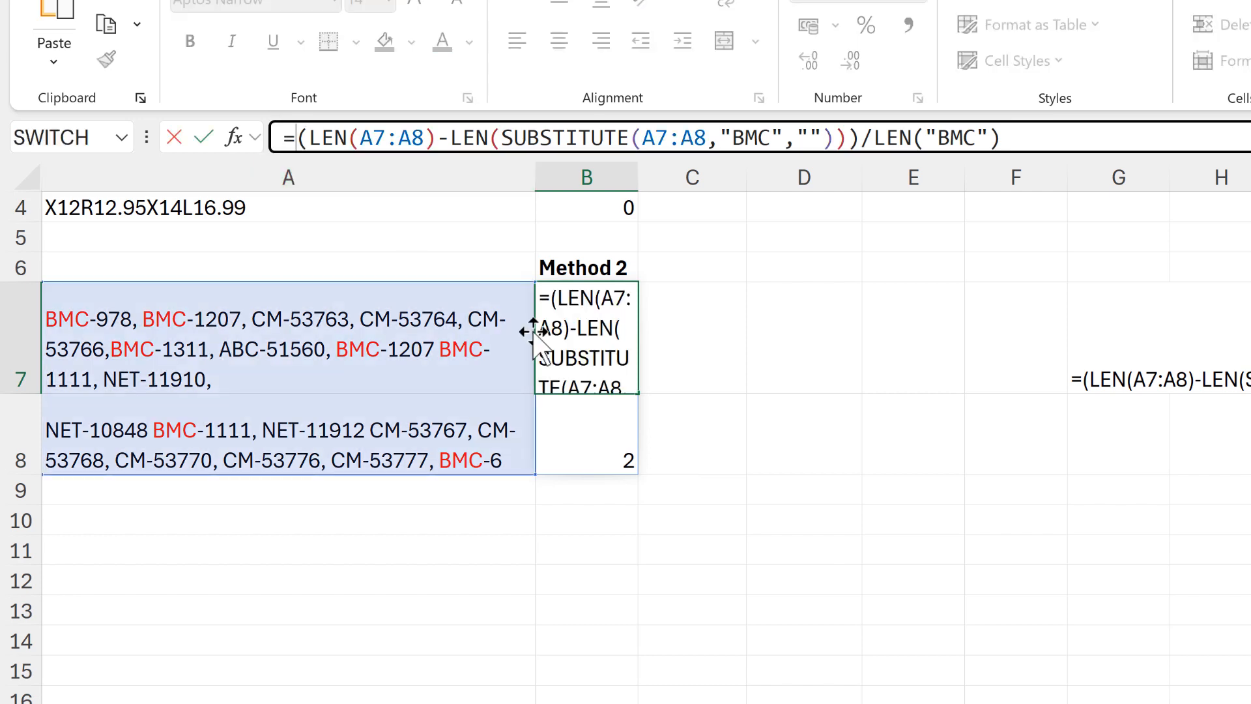
{"action": "type", "text": "SUM"}
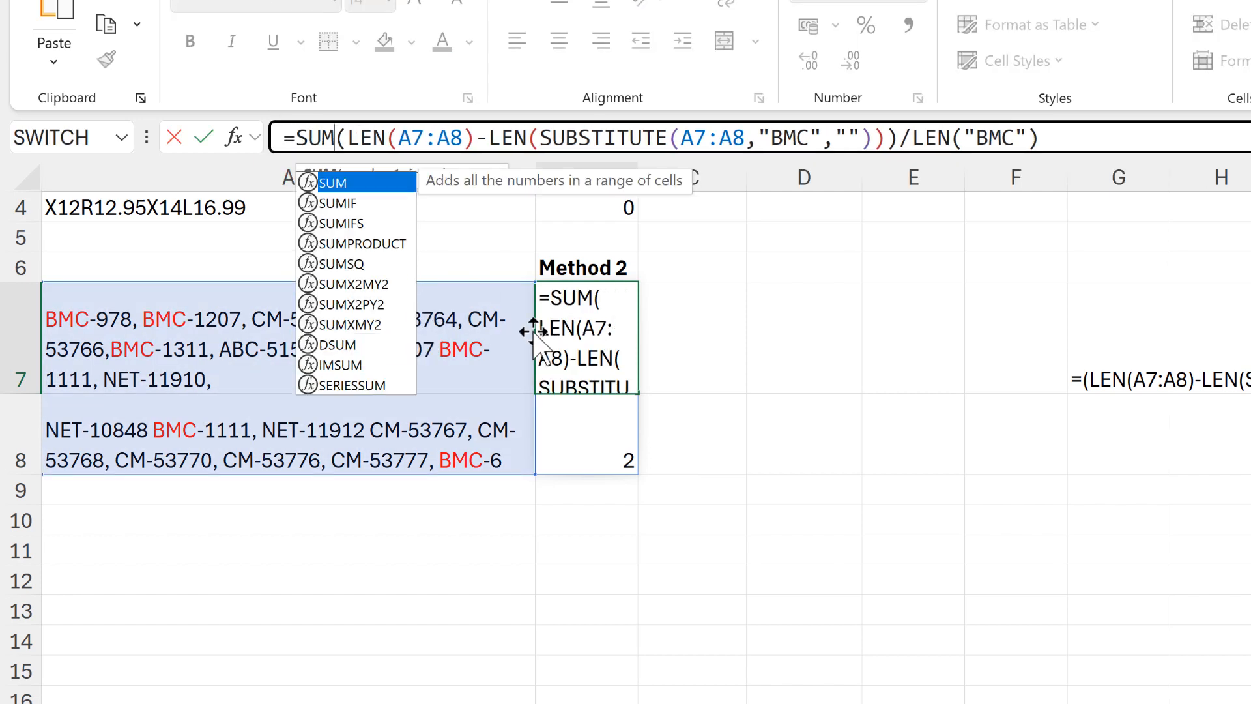
{"action": "type", "text": "("}
{"action": "left_click", "coordinate": [1072, 133]}
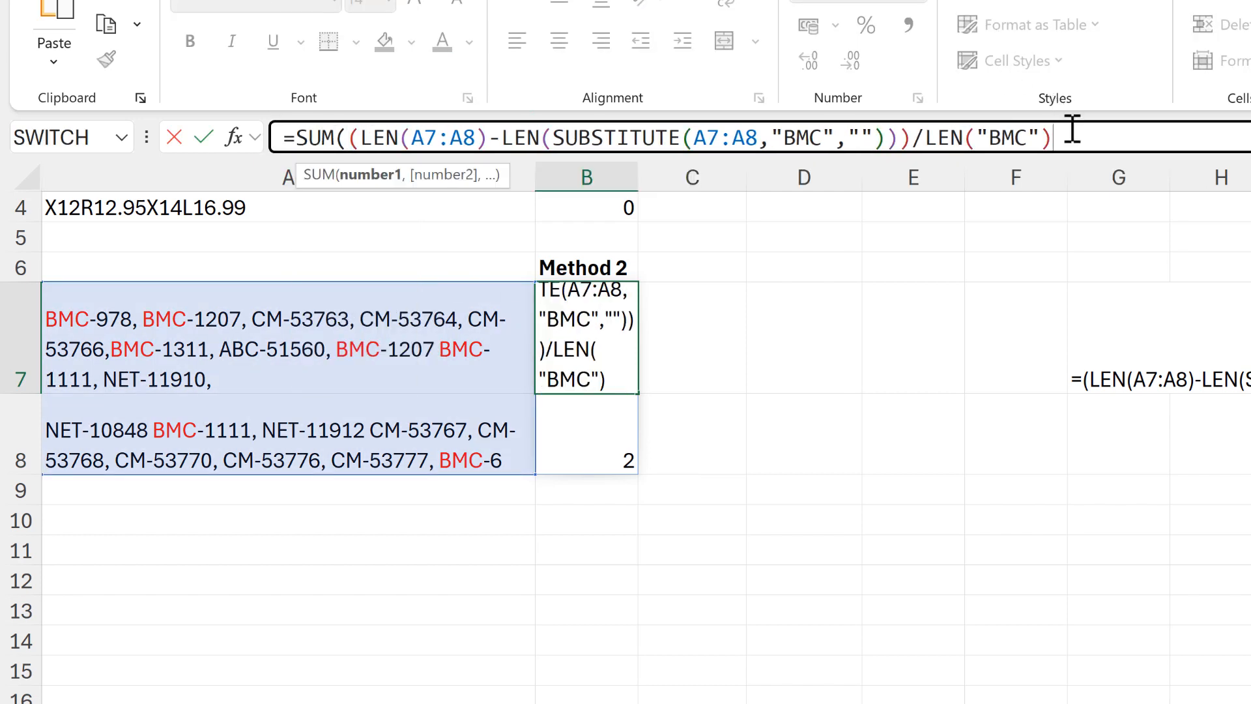
{"action": "type", "text": ")"}
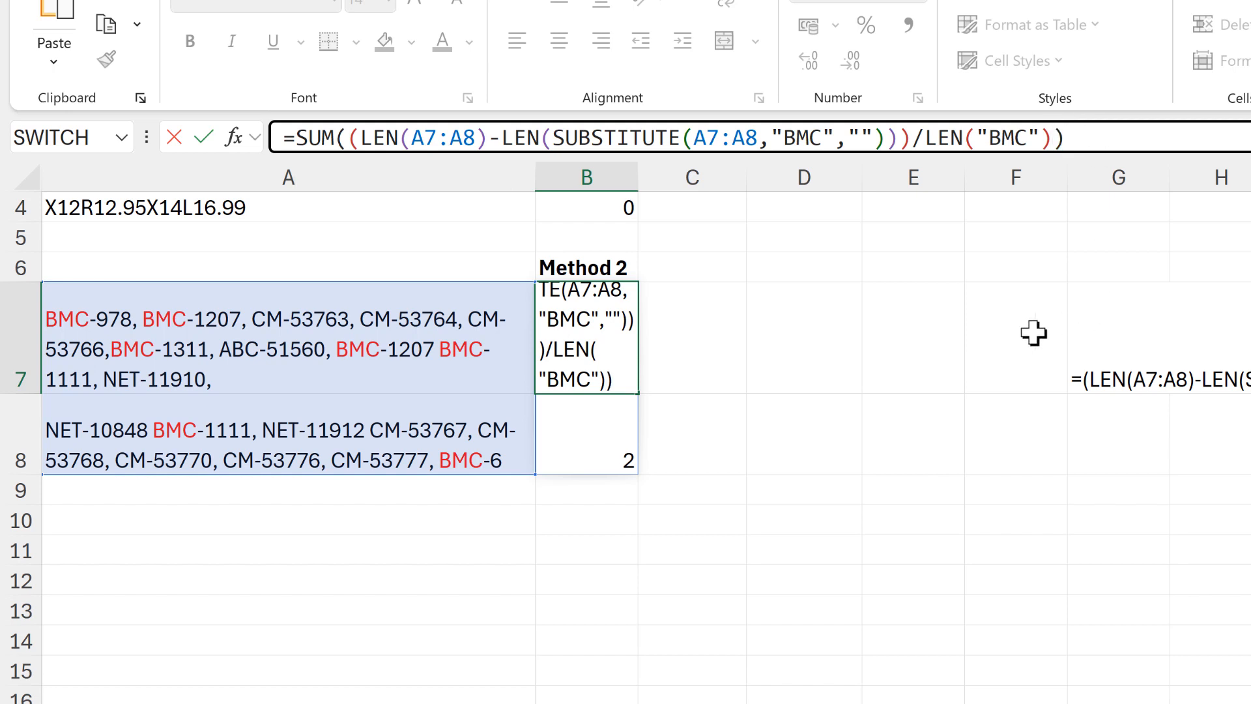
{"action": "key", "text": "Return"}
{"action": "left_click", "coordinate": [599, 344]}
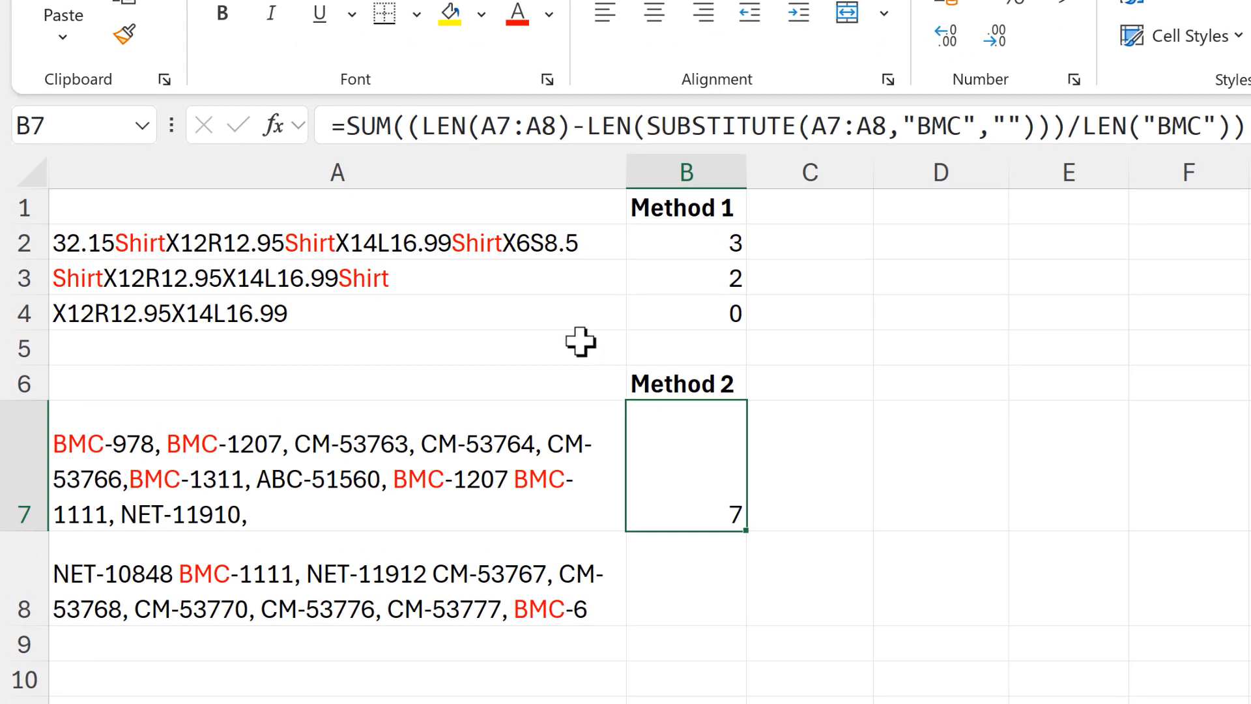
- Change the final word in A3 to lowercase, making the text ShirtX12R12.95X14L16.99shirt, and check the count in B3
{"action": "left_click", "coordinate": [527, 285]}
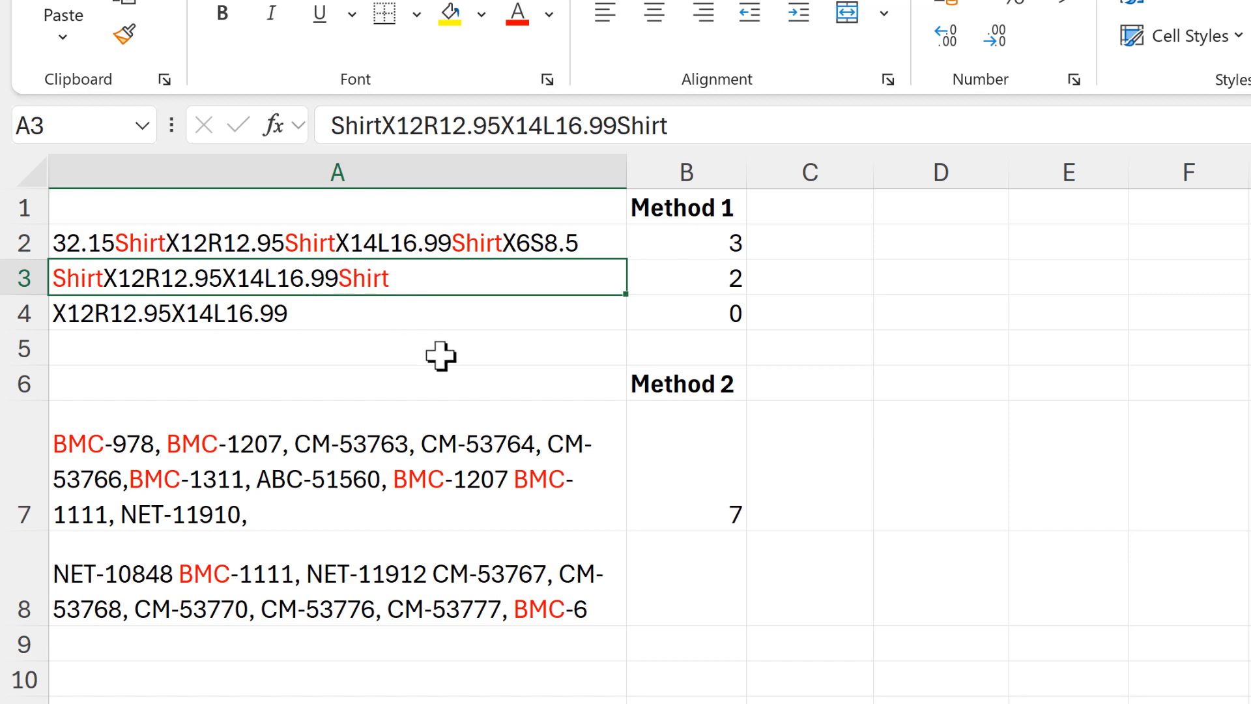
{"action": "left_click", "coordinate": [349, 322]}
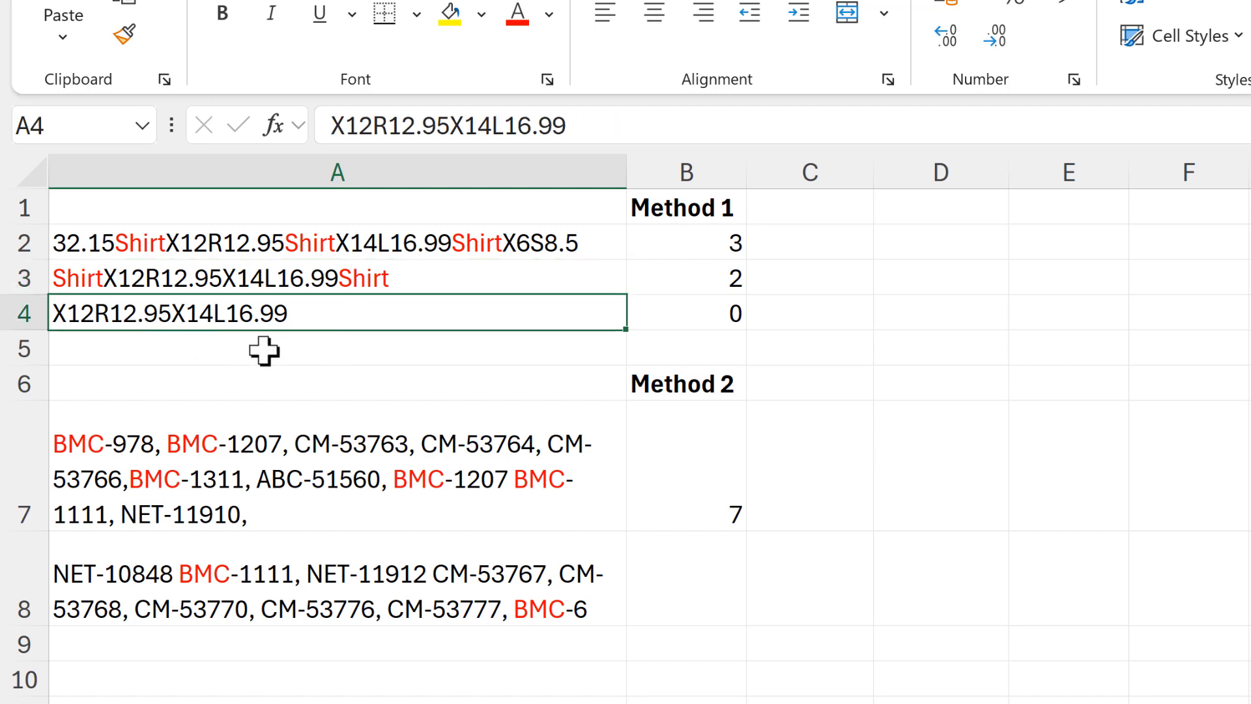
{"action": "left_click", "coordinate": [686, 324]}
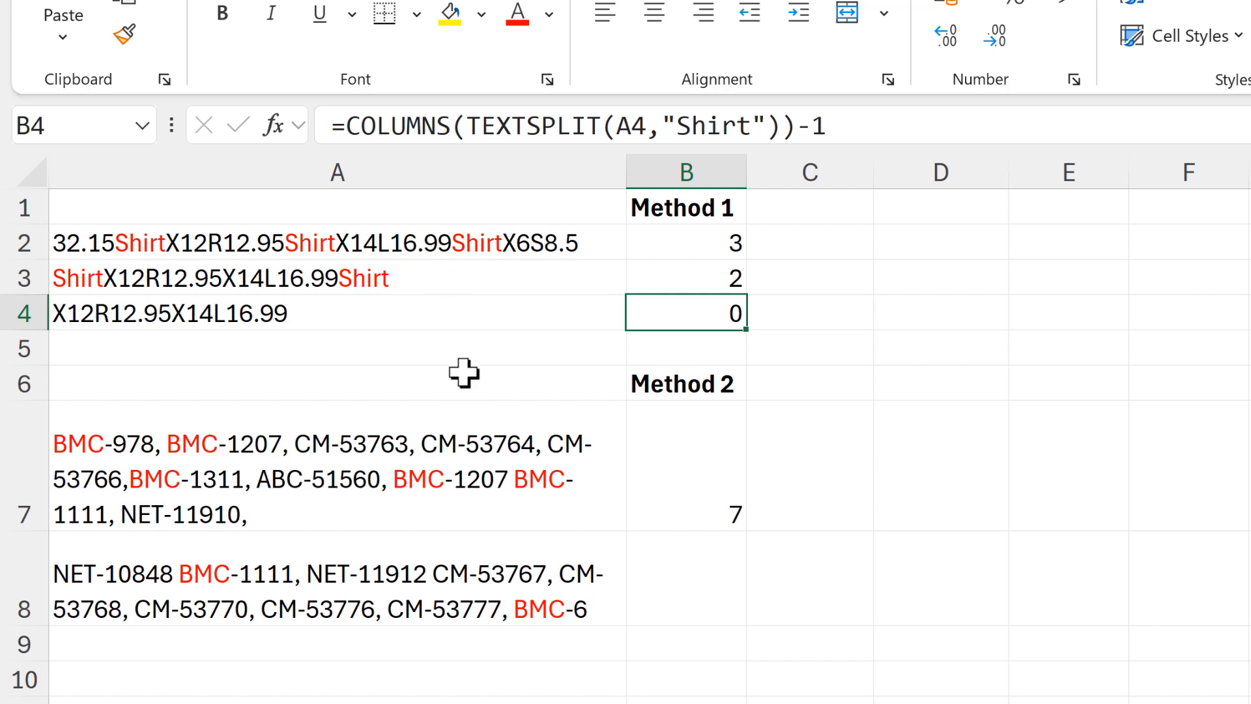
{"action": "left_click", "coordinate": [447, 286]}
{"action": "left_click", "coordinate": [625, 125]}
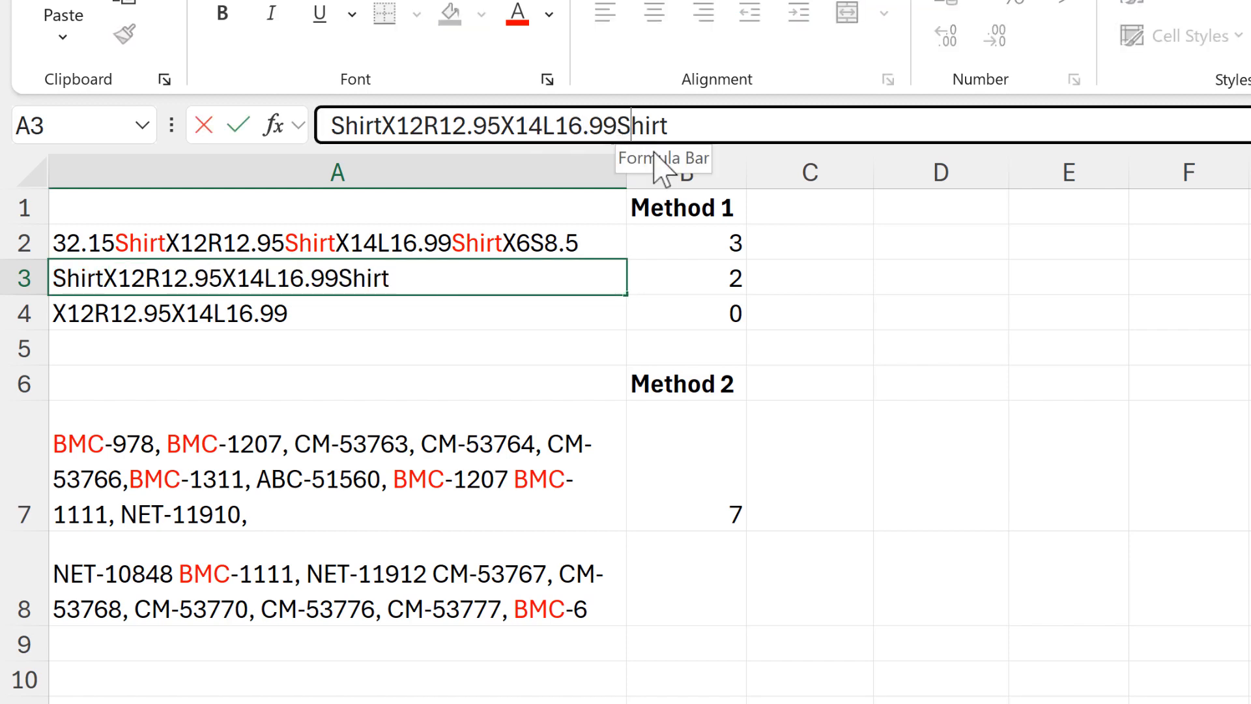
{"action": "type", "text": "s"}
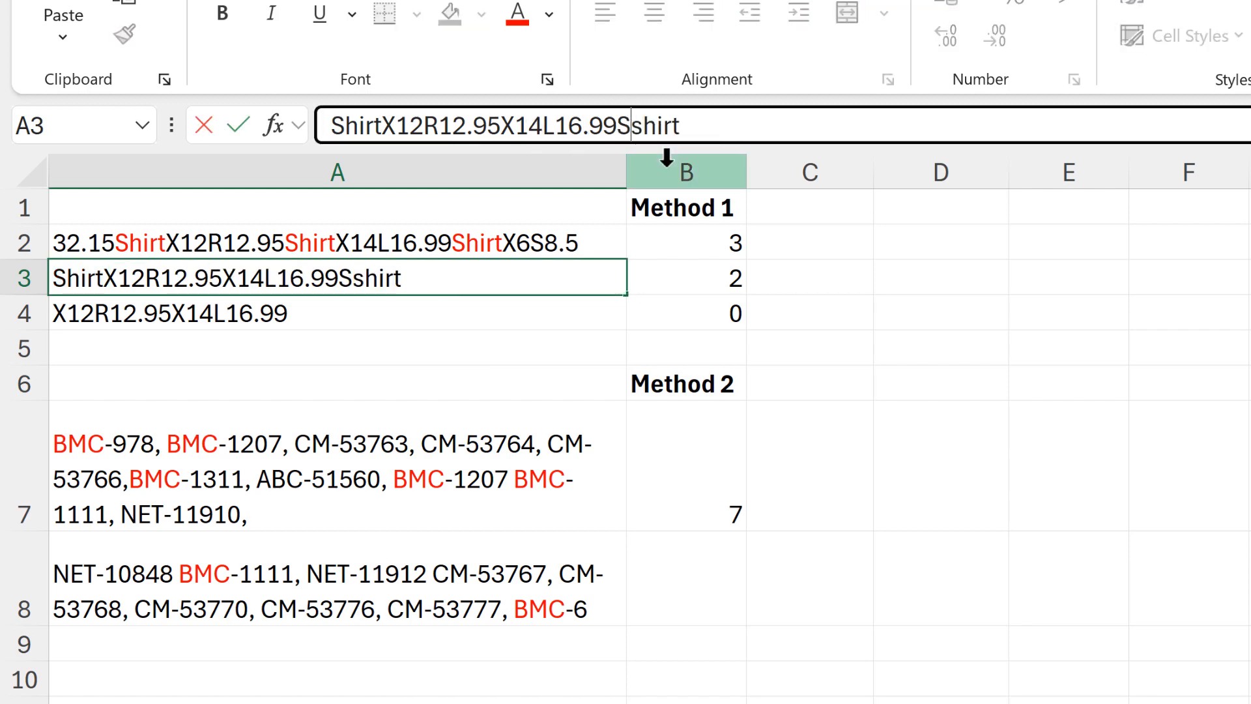
{"action": "key", "text": "BackSpace"}
{"action": "key", "text": "Return"}
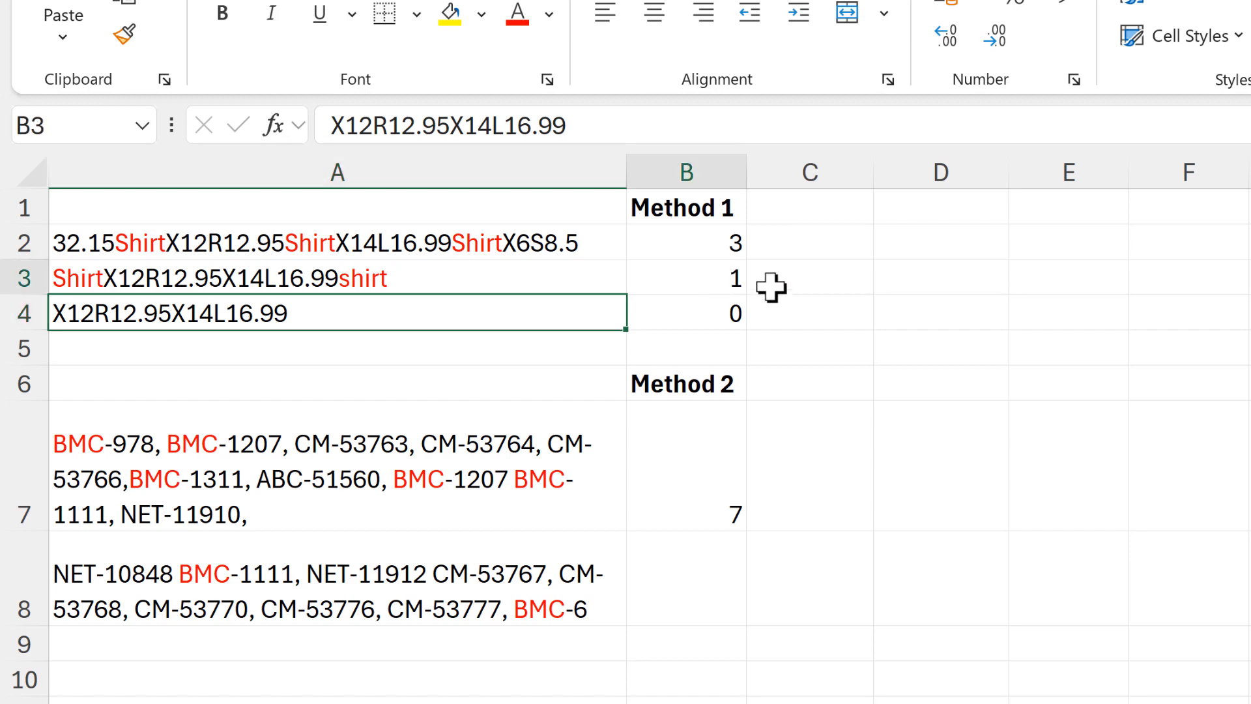
{"action": "left_click", "coordinate": [736, 282]}
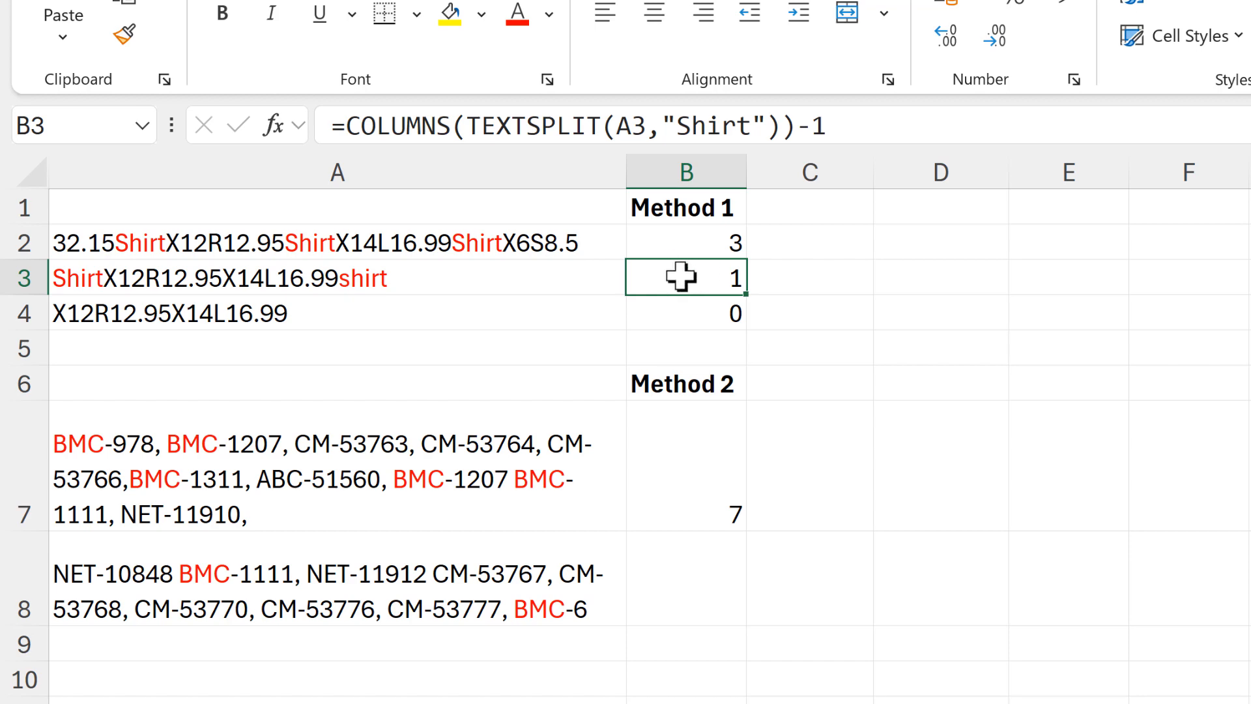
- Enter =LOWER(A3) in D3 to convert the A3 text to lowercase
{"action": "left_click", "coordinate": [951, 286]}
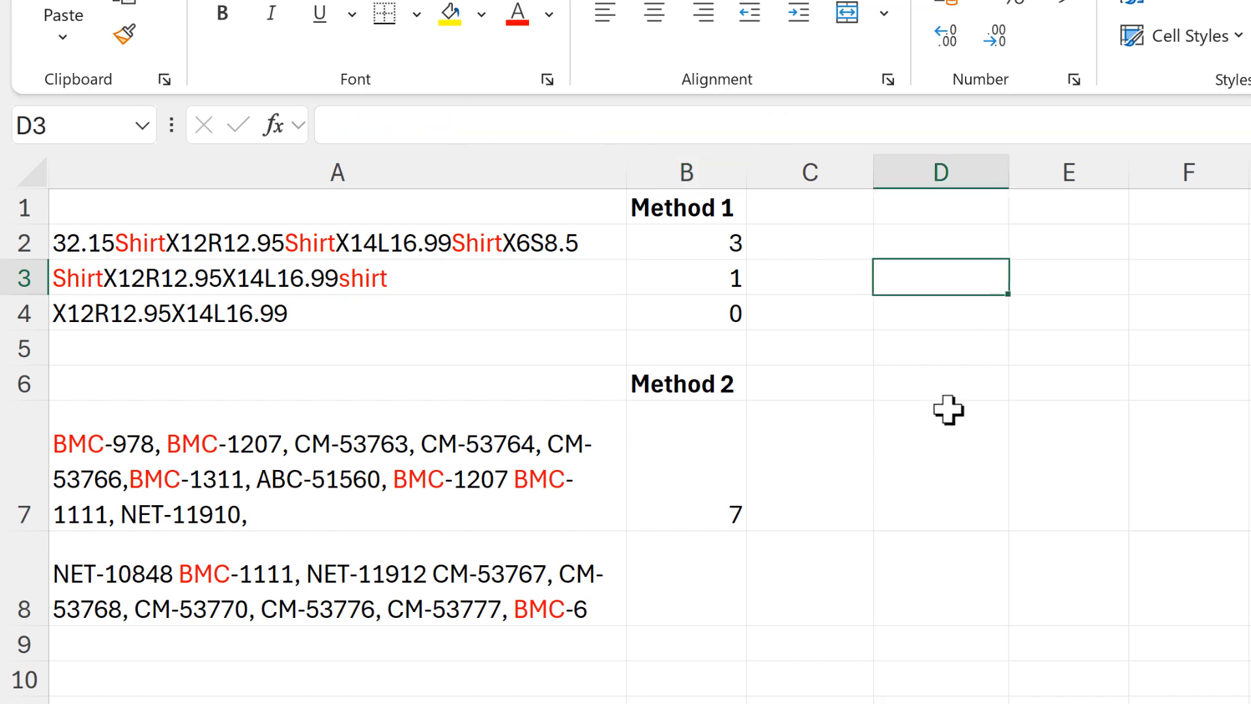
{"action": "type", "text": "=lower"}
{"action": "key", "text": "Tab"}
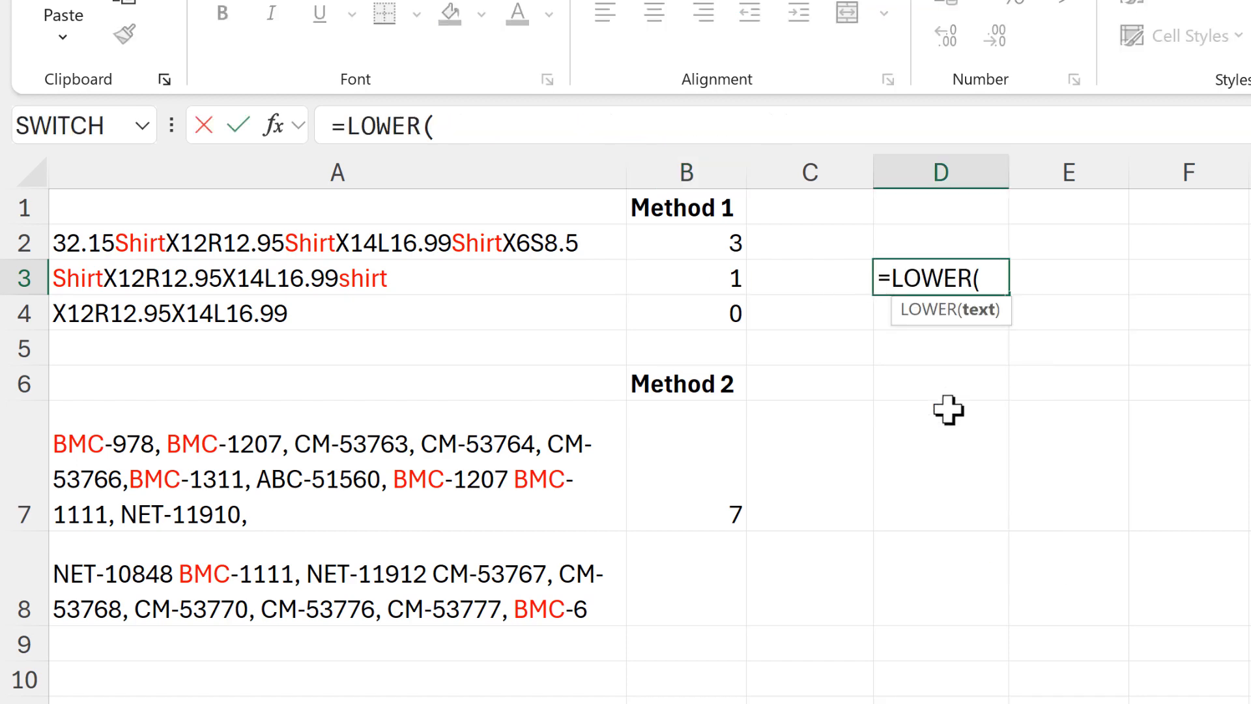
{"action": "left_click", "coordinate": [475, 267]}
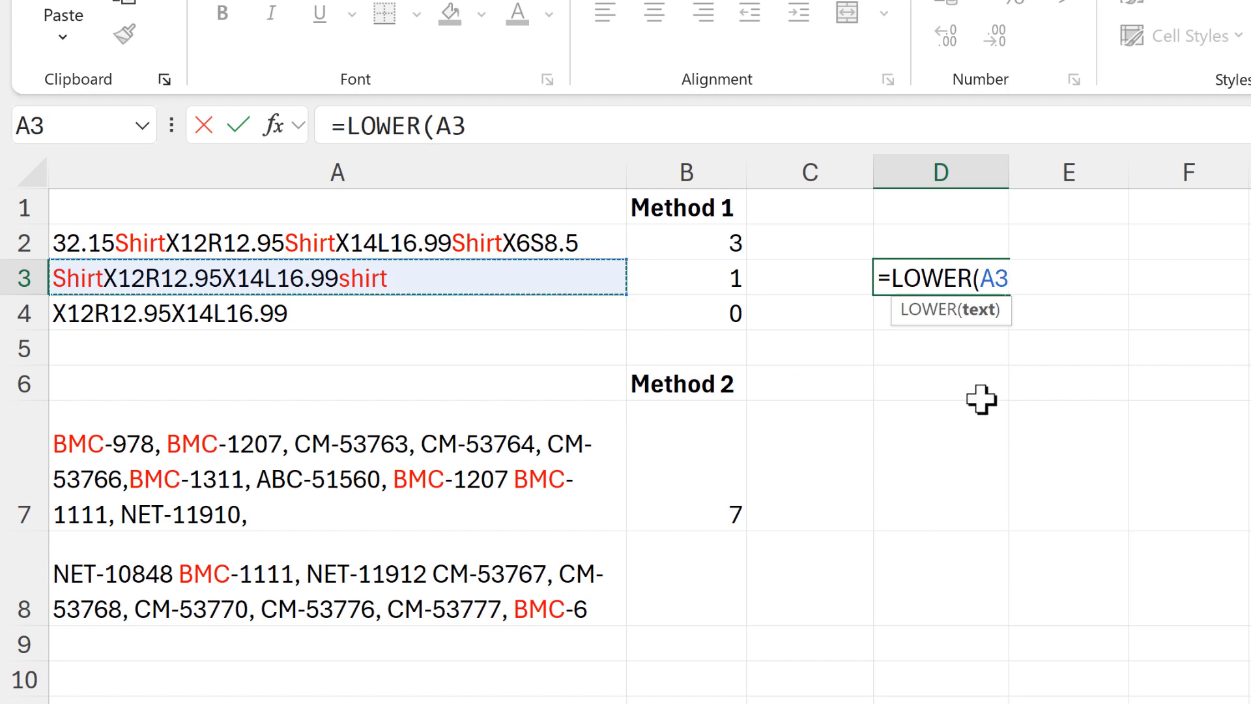
{"action": "key", "text": "Return"}
{"action": "left_click", "coordinate": [949, 271]}
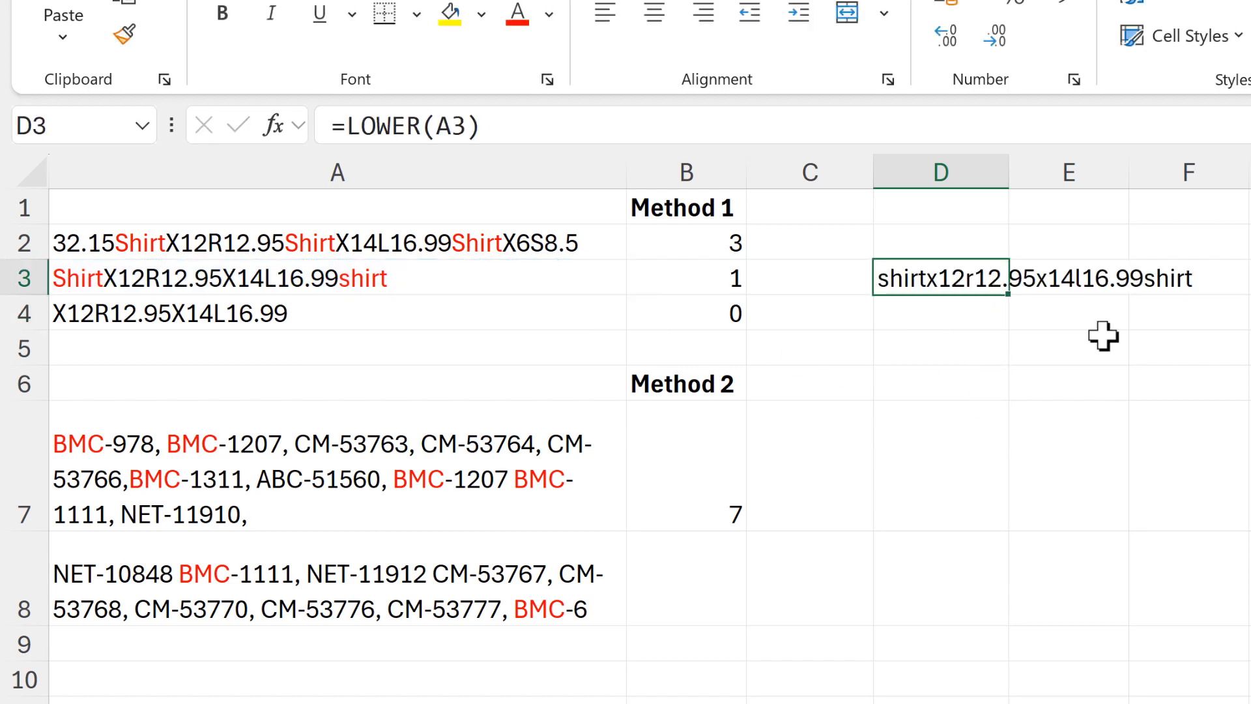
- Wrap the A3 reference inside the B3 TEXTSPLIT formula in LOWER
{"action": "left_click", "coordinate": [676, 282]}
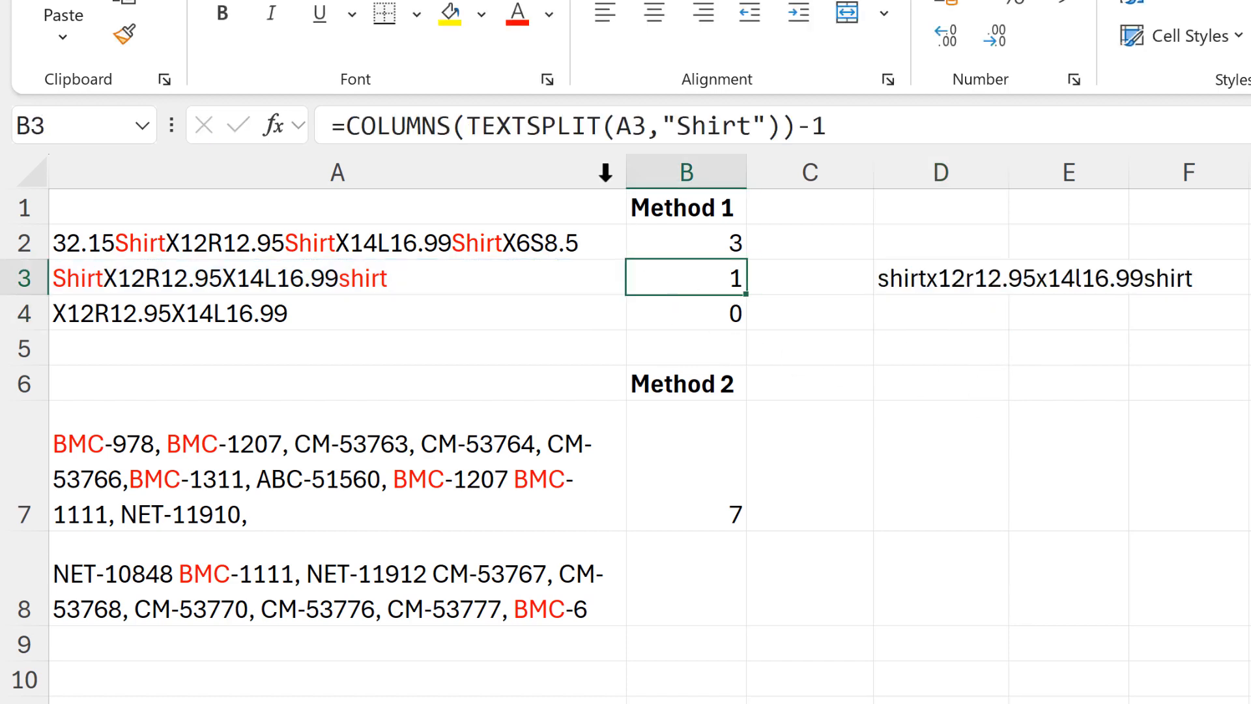
{"action": "left_click", "coordinate": [619, 127]}
{"action": "type", "text": "LOW"}
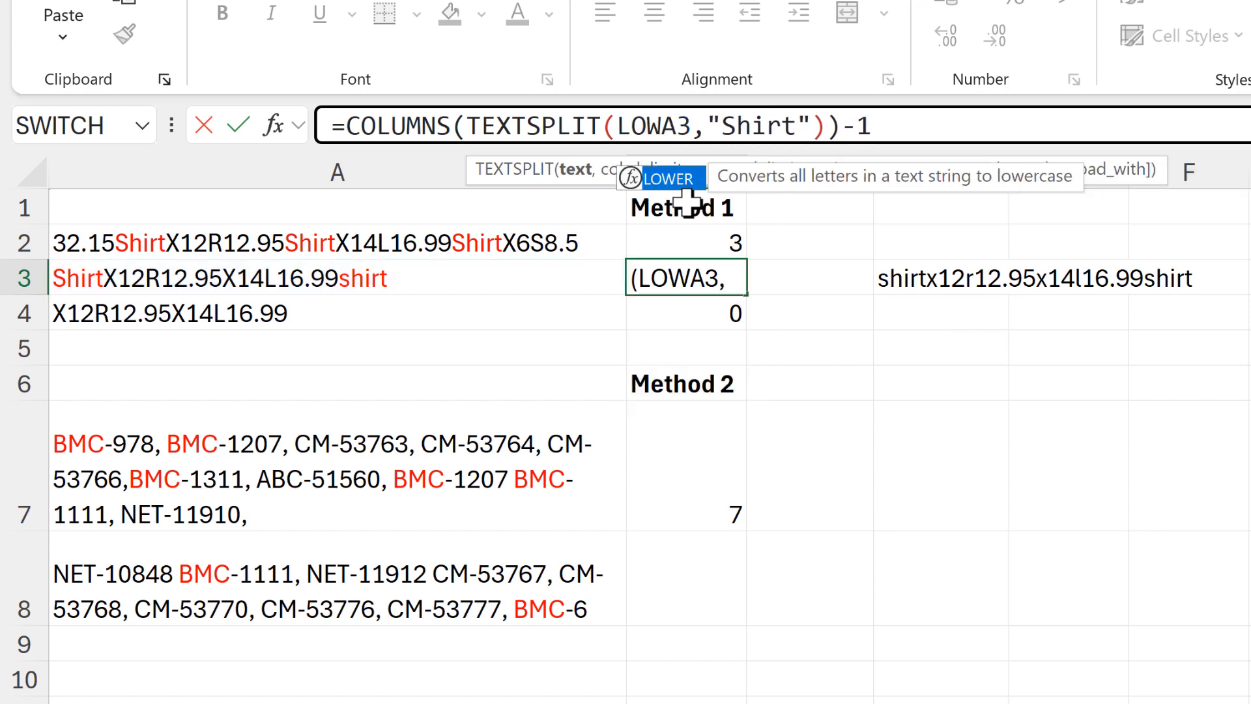
{"action": "type", "text": "ER("}
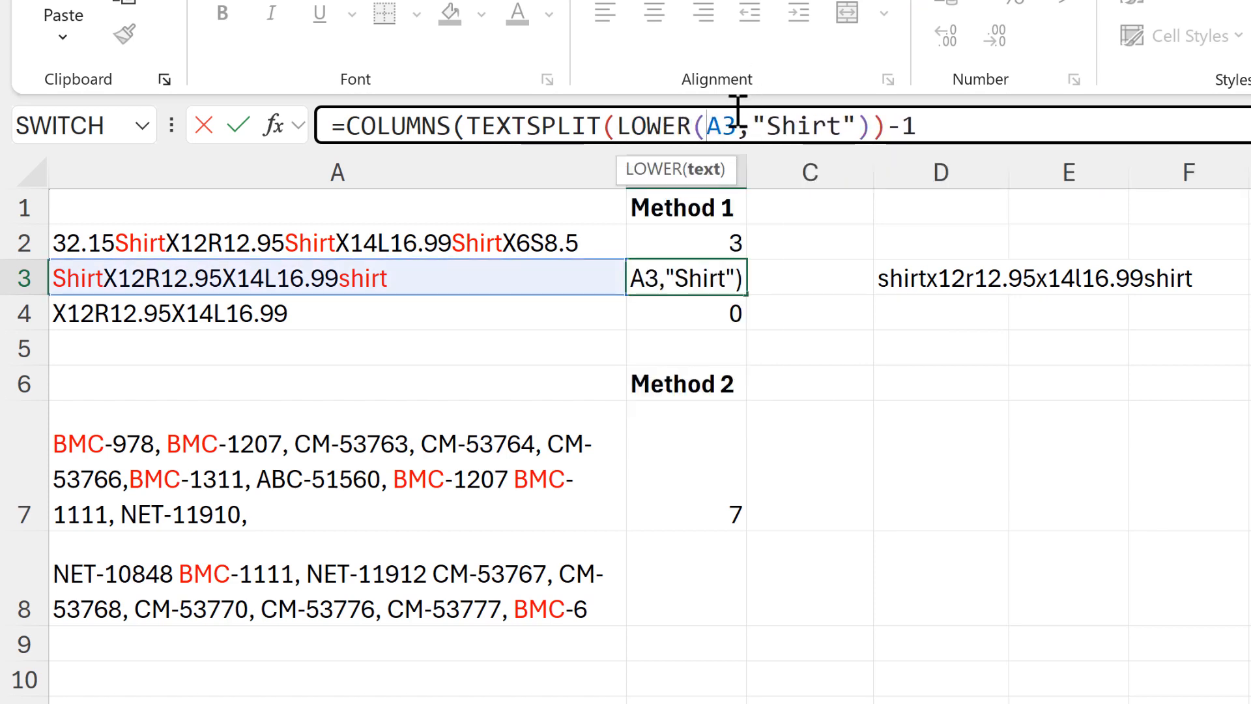
{"action": "left_click", "coordinate": [738, 124]}
{"action": "type", "text": ")"}
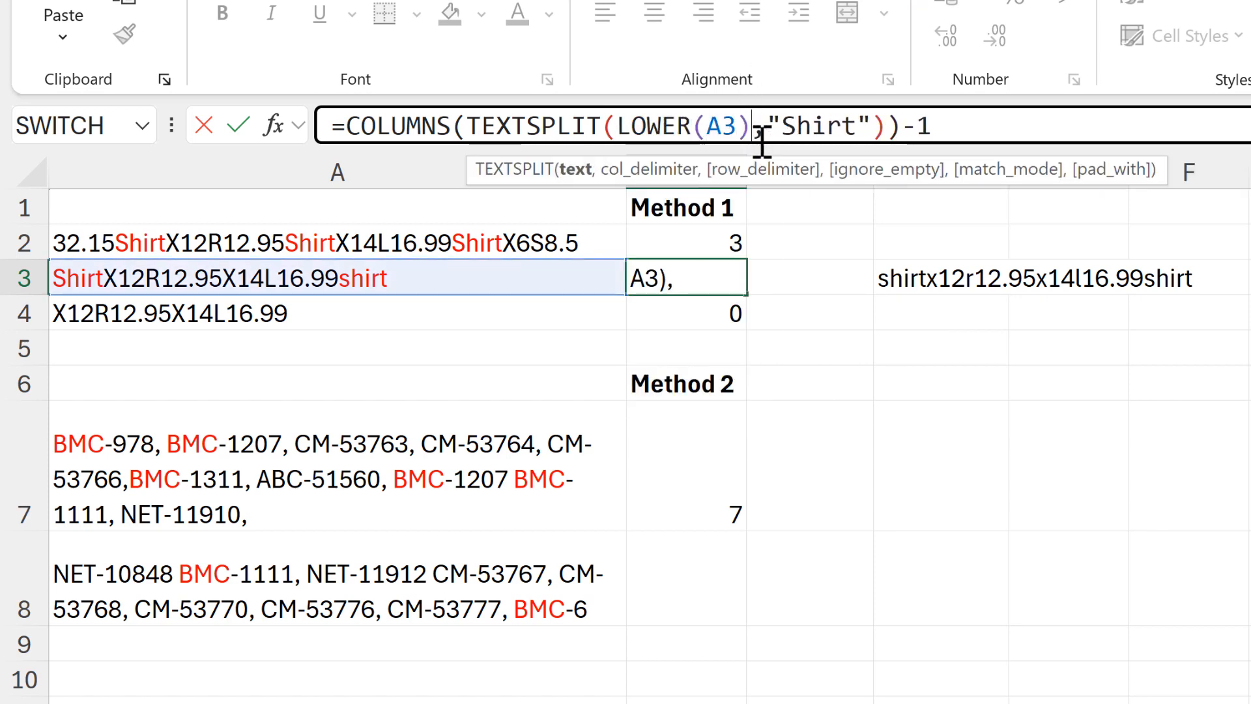
- Change the TEXTSPLIT delimiter in B3 to lowercase "shirt", completing =COLUMNS(TEXTSPLIT(LOWER(A3),"shirt"))-1
{"action": "left_click_drag", "start_coordinate": [769, 127], "coordinate": [873, 127]}
{"action": "left_click", "coordinate": [795, 125]}
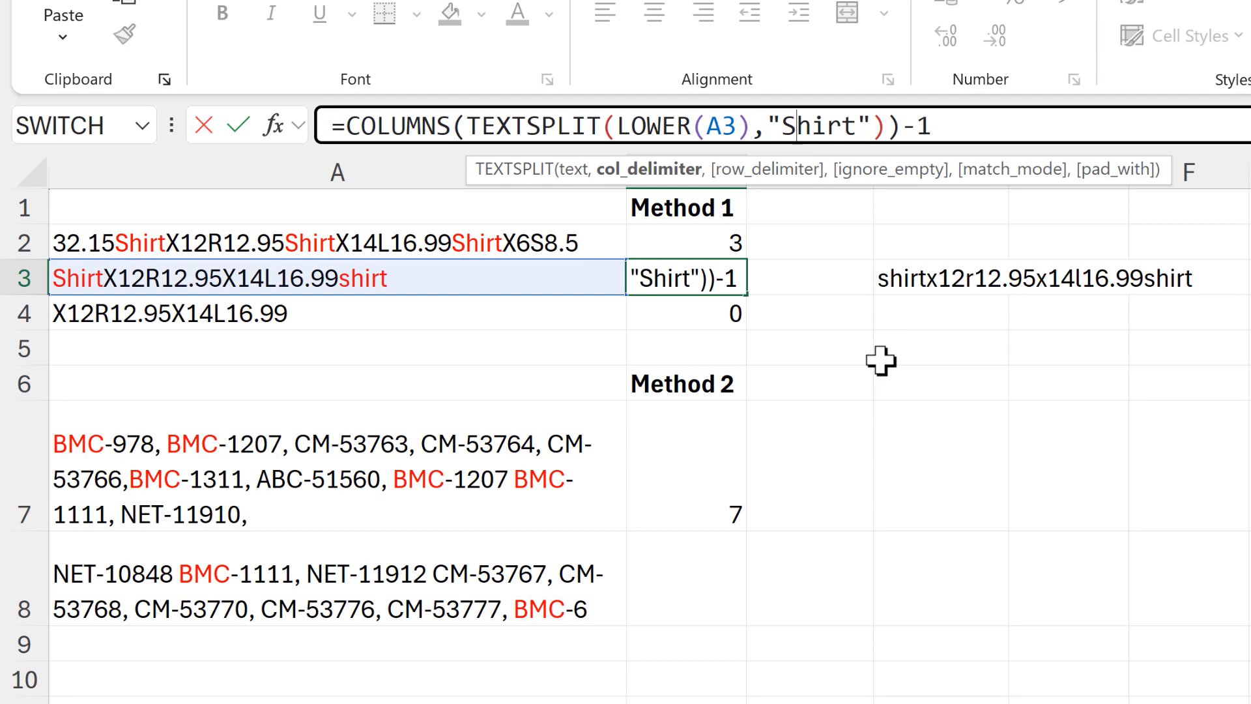
{"action": "key", "text": "BackSpace"}
{"action": "type", "text": "s"}
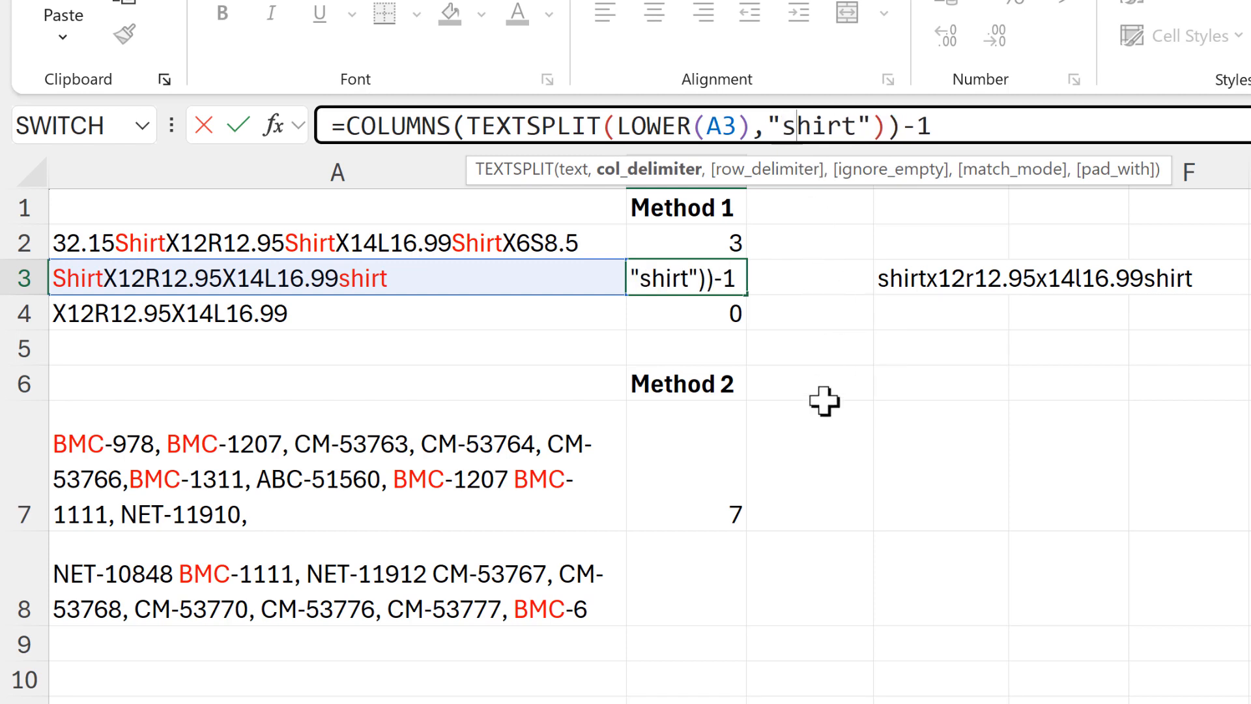
{"action": "key", "text": "Return"}
{"action": "key", "text": "Up"}
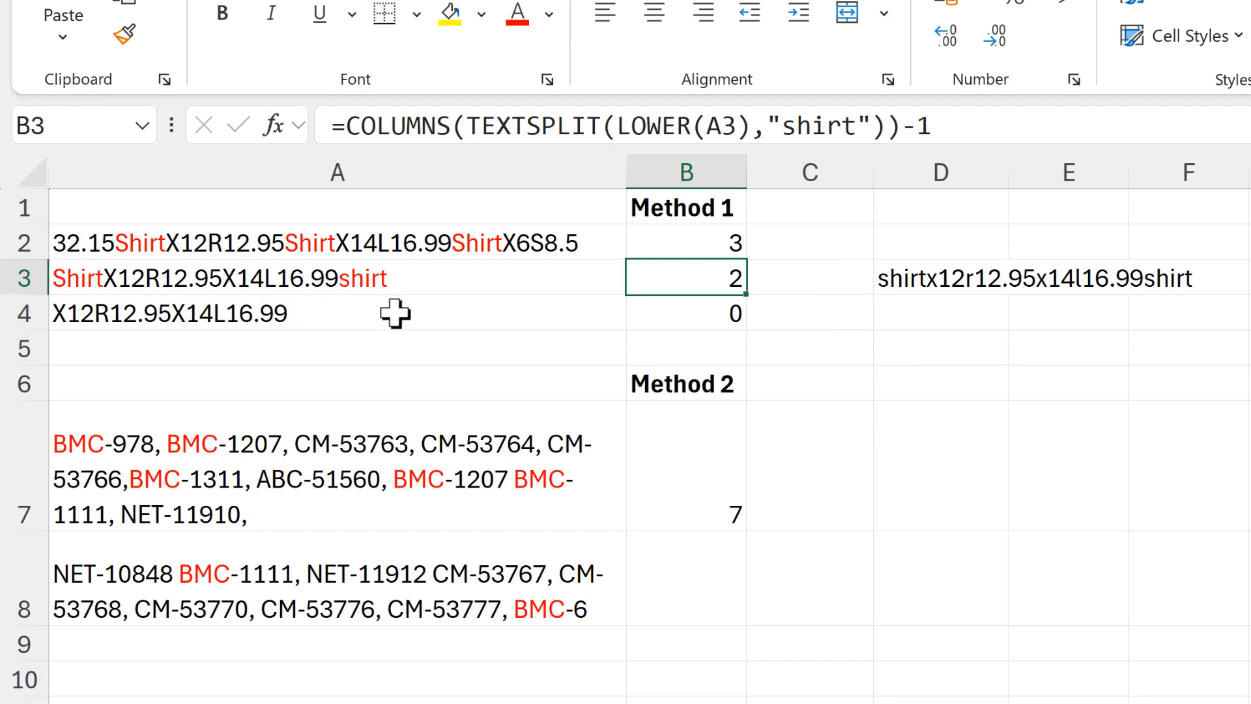
- Start a LAMBDA with the parameters range and text in front of the SUM formula in B7
{"action": "left_click", "coordinate": [697, 469]}
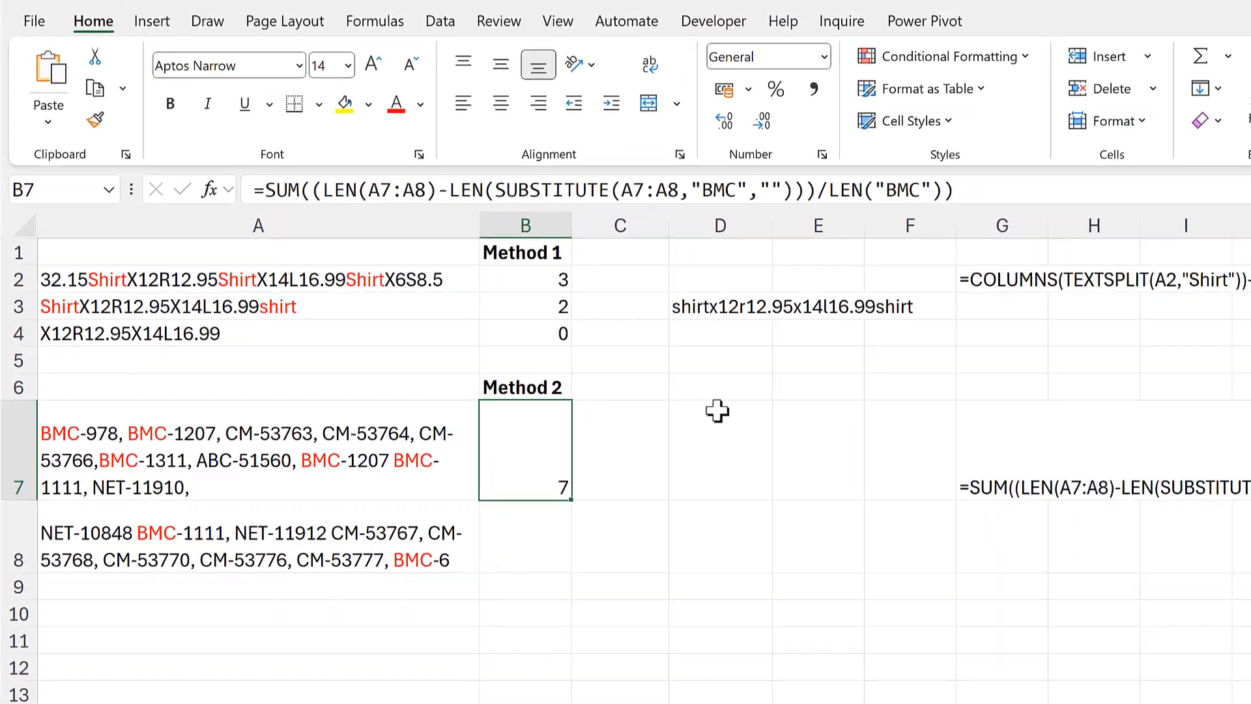
{"action": "scroll", "coordinate": [718, 410], "scroll_direction": "down", "scroll_amount": 1}
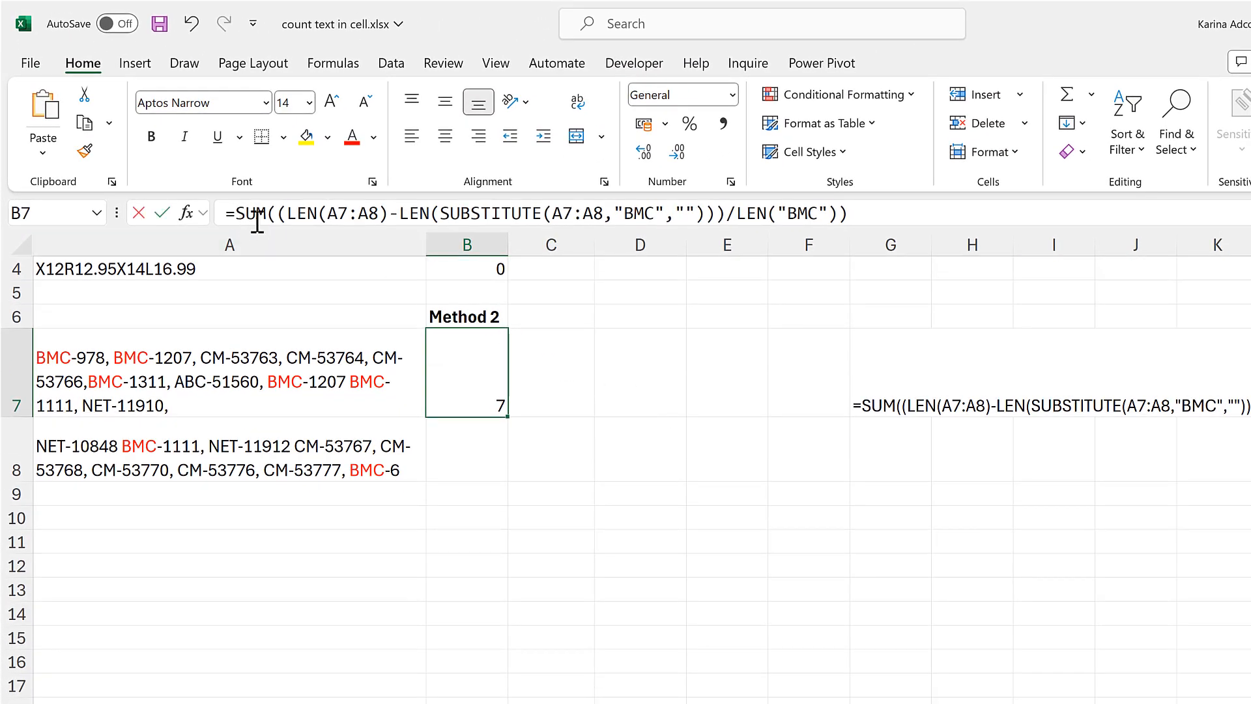
{"action": "left_click", "coordinate": [258, 221]}
{"action": "type", "text": "lambda"}
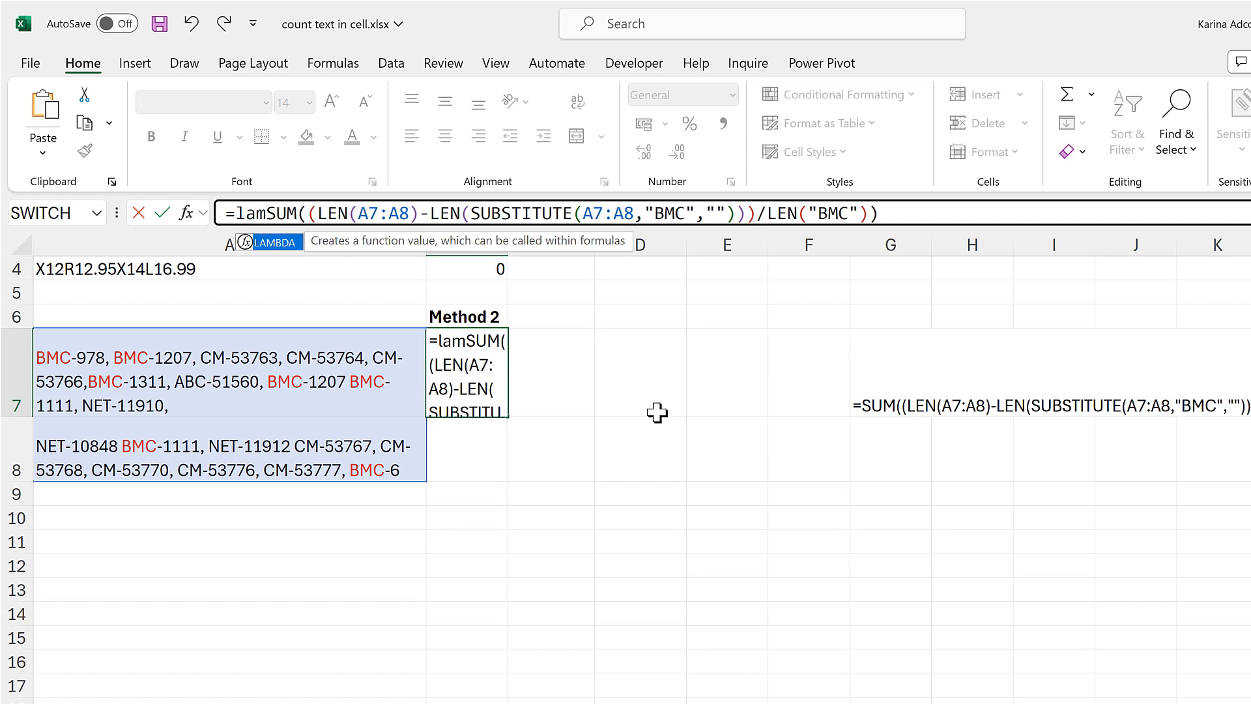
{"action": "key", "text": "Tab"}
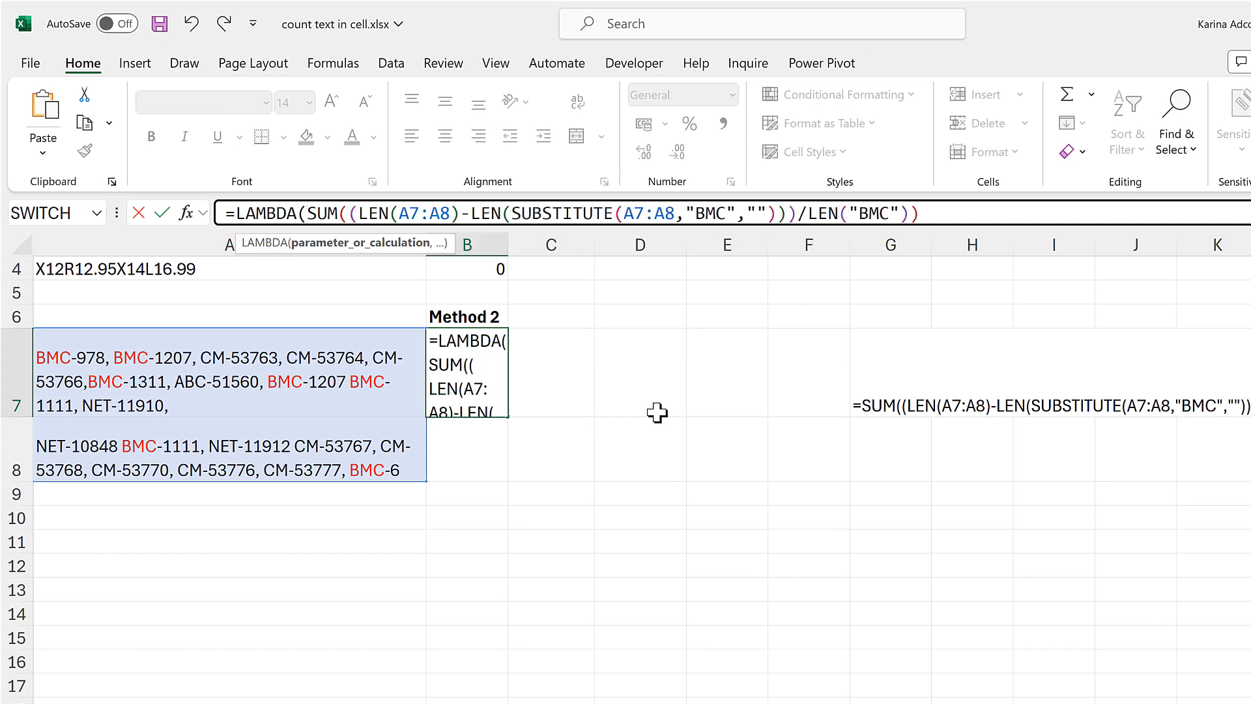
{"action": "type", "text": "range,"}
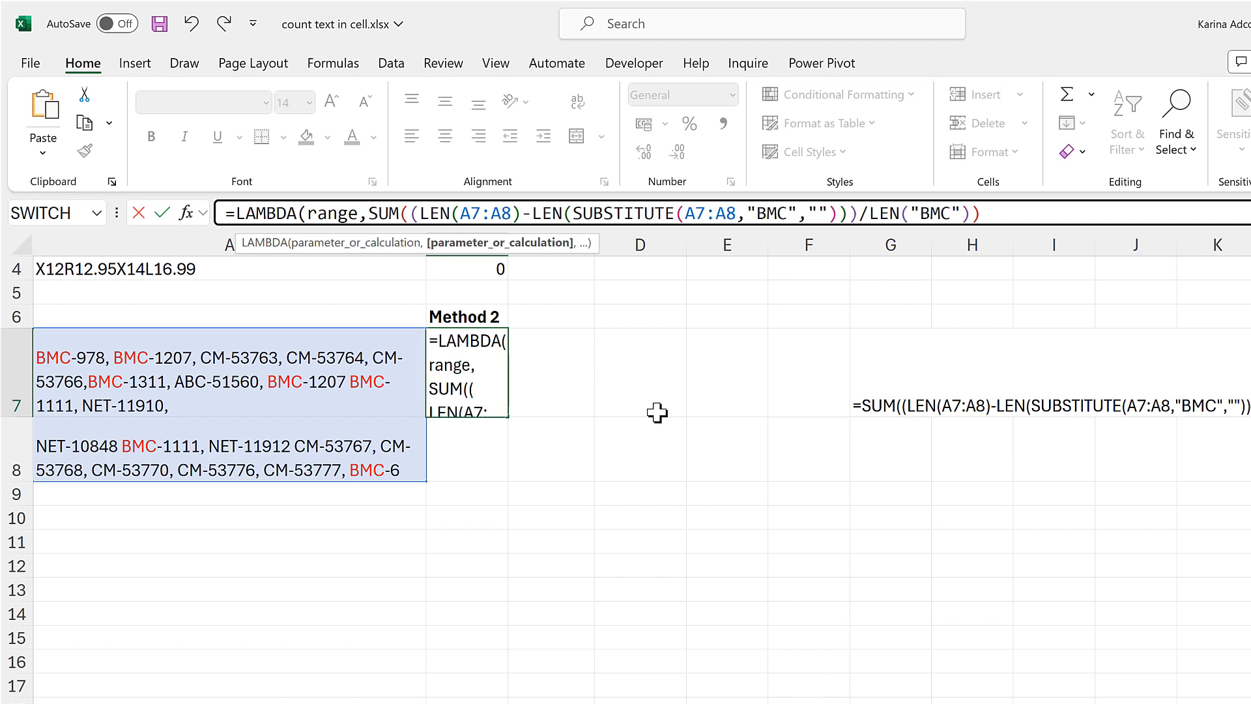
{"action": "type", "text": "text,"}
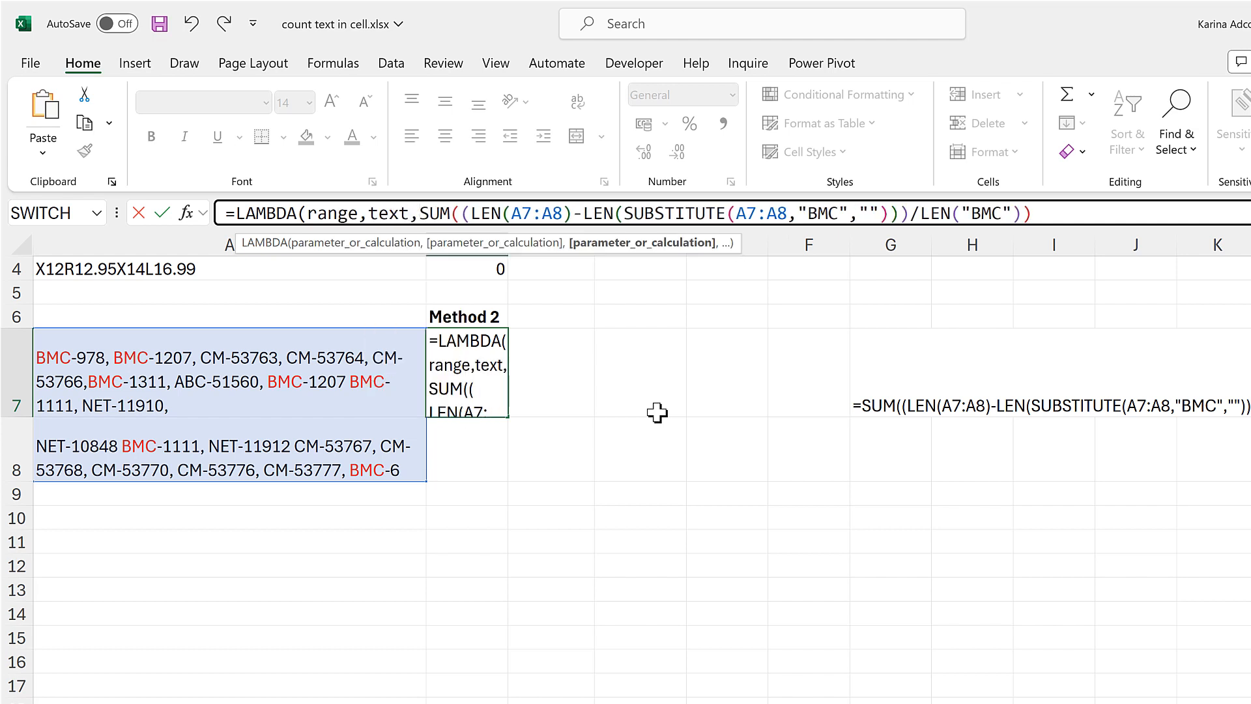
- Replace both A7:A8 references inside the B7 LAMBDA calculation with the range parameter
{"action": "double_click", "coordinate": [329, 212]}
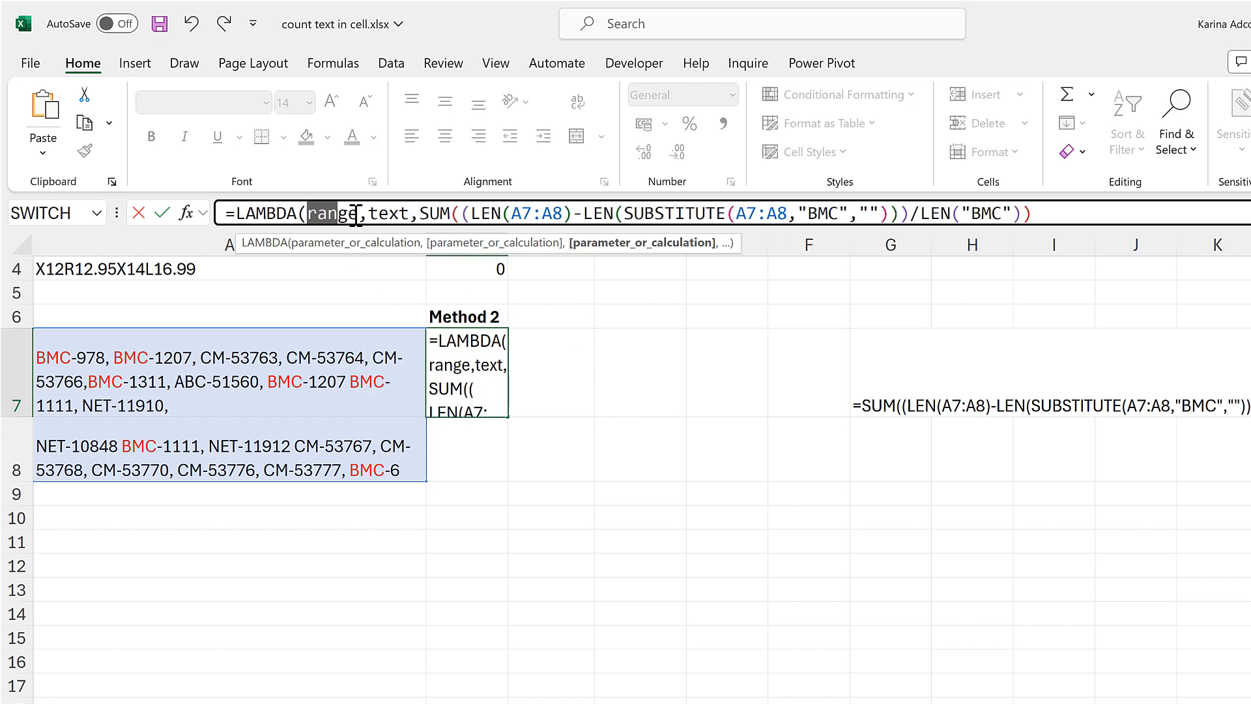
{"action": "key", "text": "ctrl+c"}
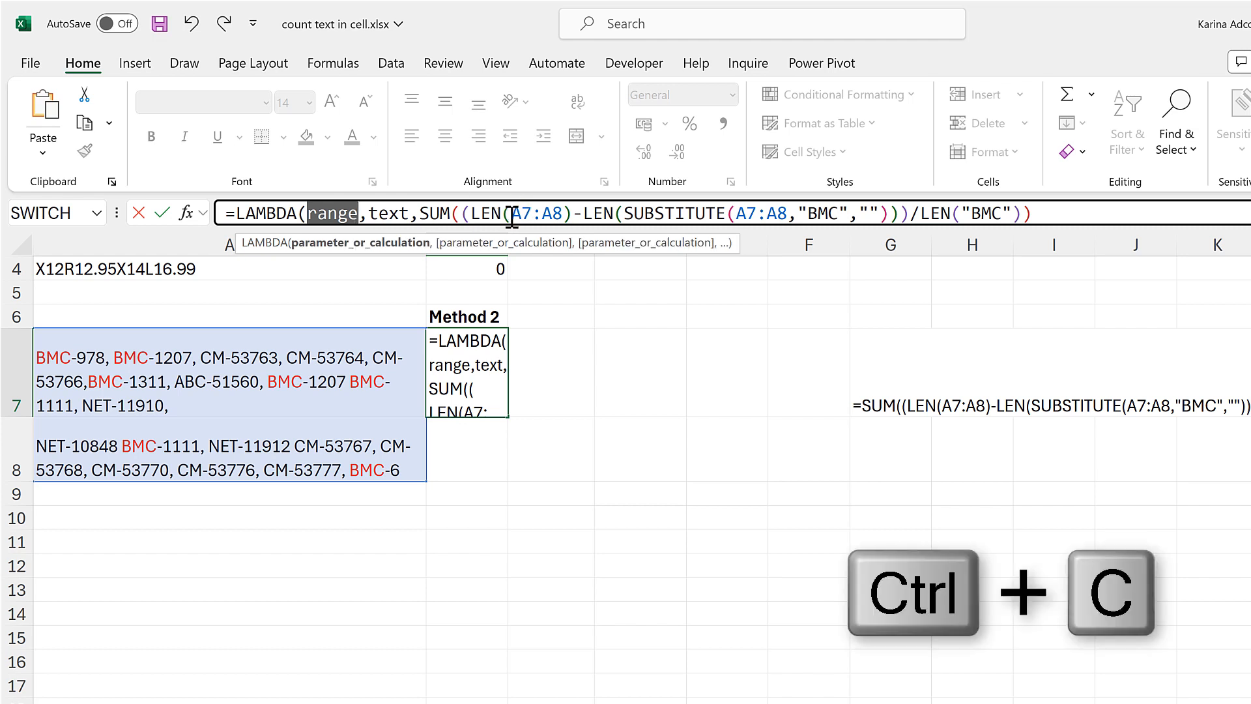
{"action": "left_click_drag", "start_coordinate": [512, 215], "coordinate": [562, 214]}
{"action": "key", "text": "ctrl+v"}
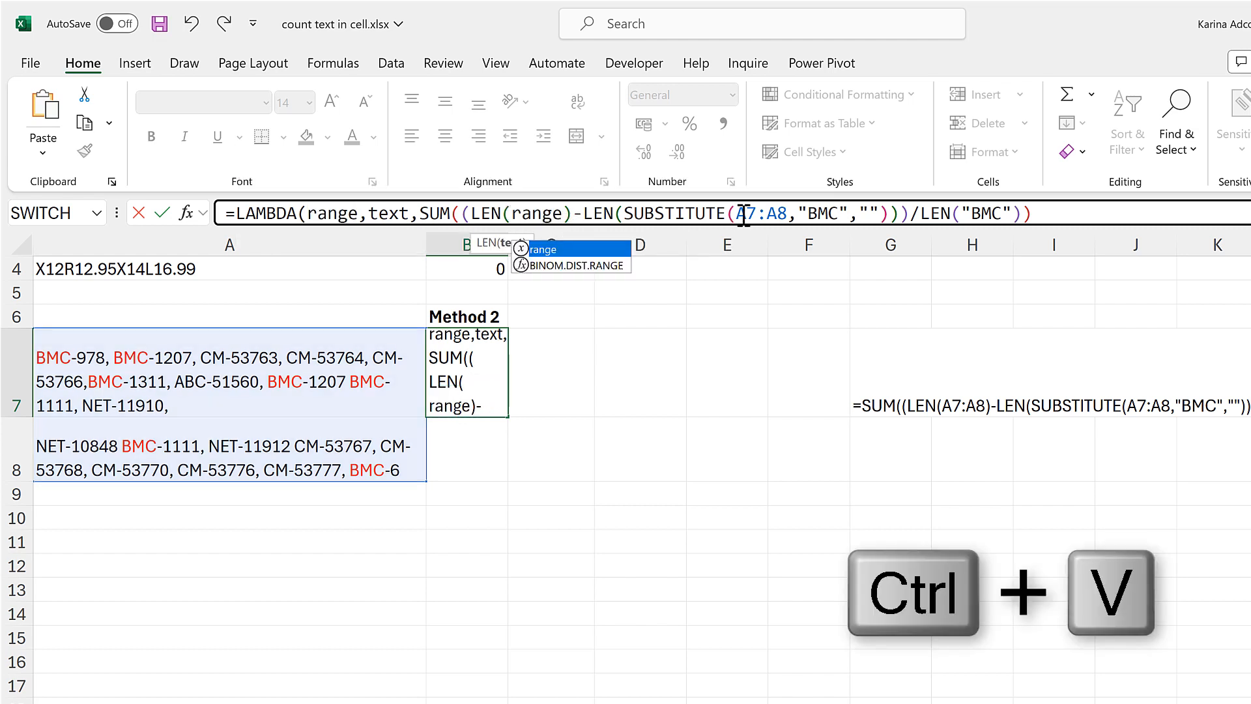
{"action": "left_click_drag", "start_coordinate": [742, 213], "coordinate": [847, 218]}
{"action": "key", "text": "ctrl+v"}
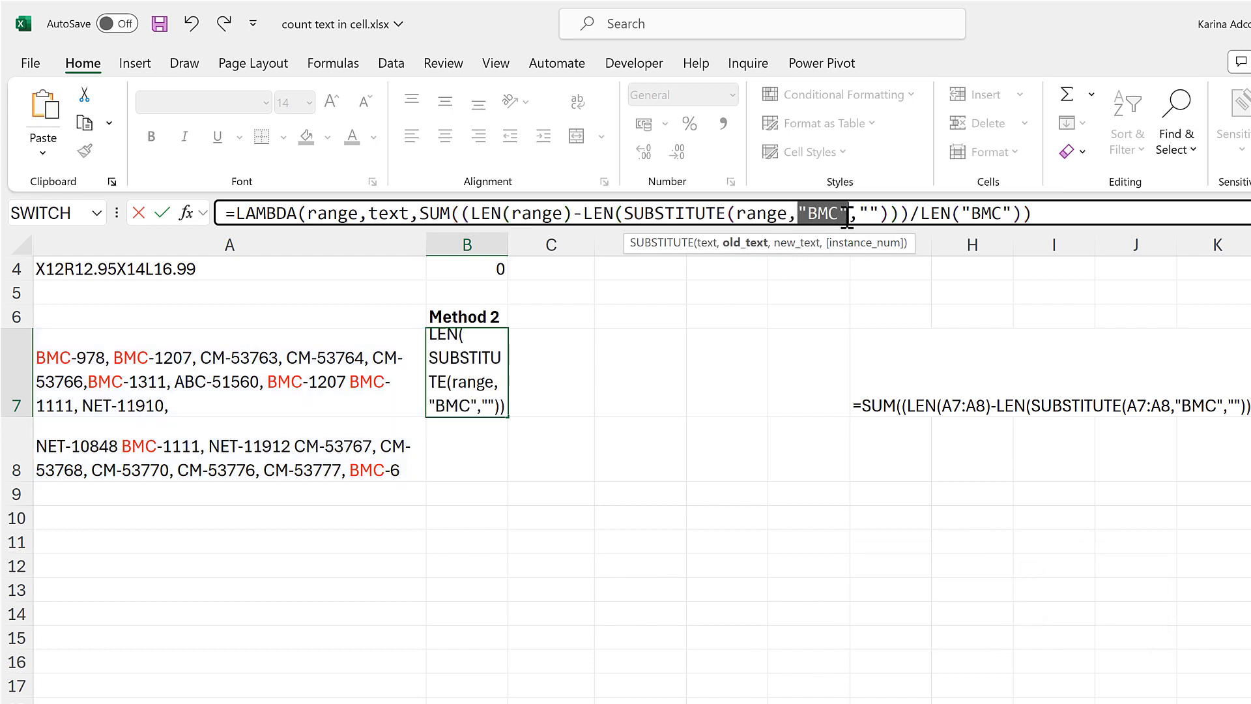
- Replace both "BMC" strings in the B7 SUBSTITUTE and LEN functions with the text parameter
{"action": "type", "text": "text"}
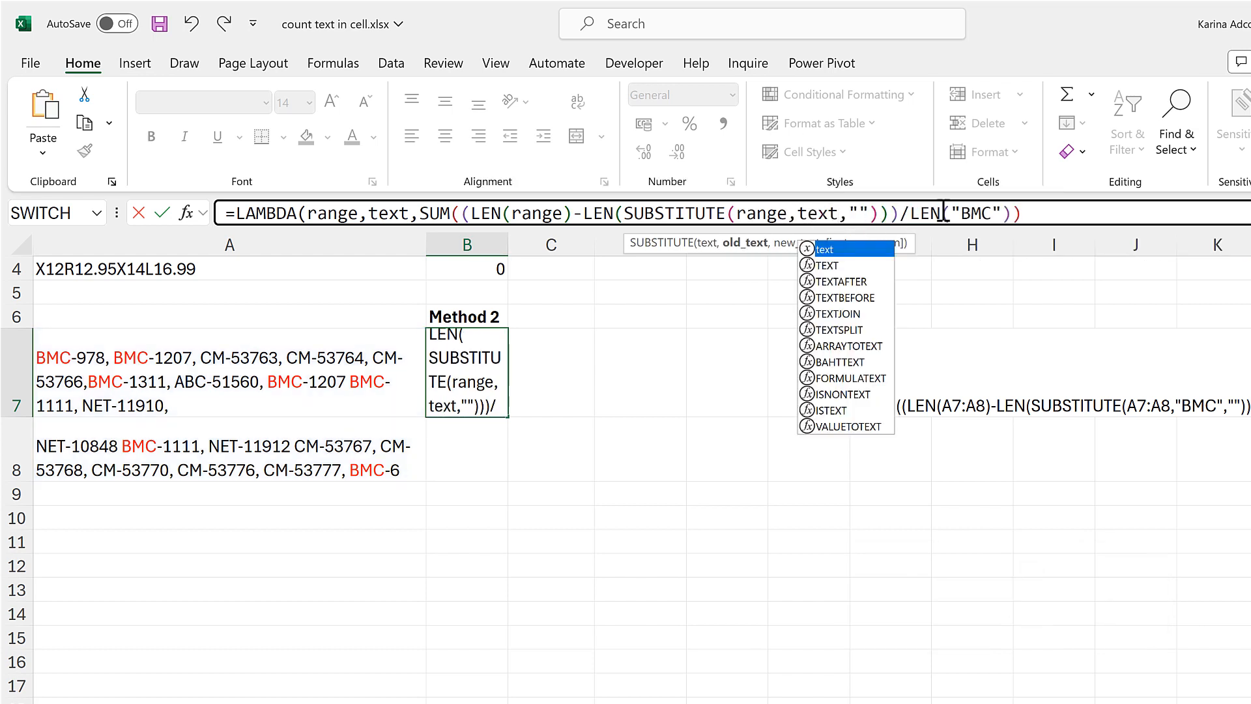
{"action": "left_click_drag", "start_coordinate": [949, 213], "coordinate": [1001, 213]}
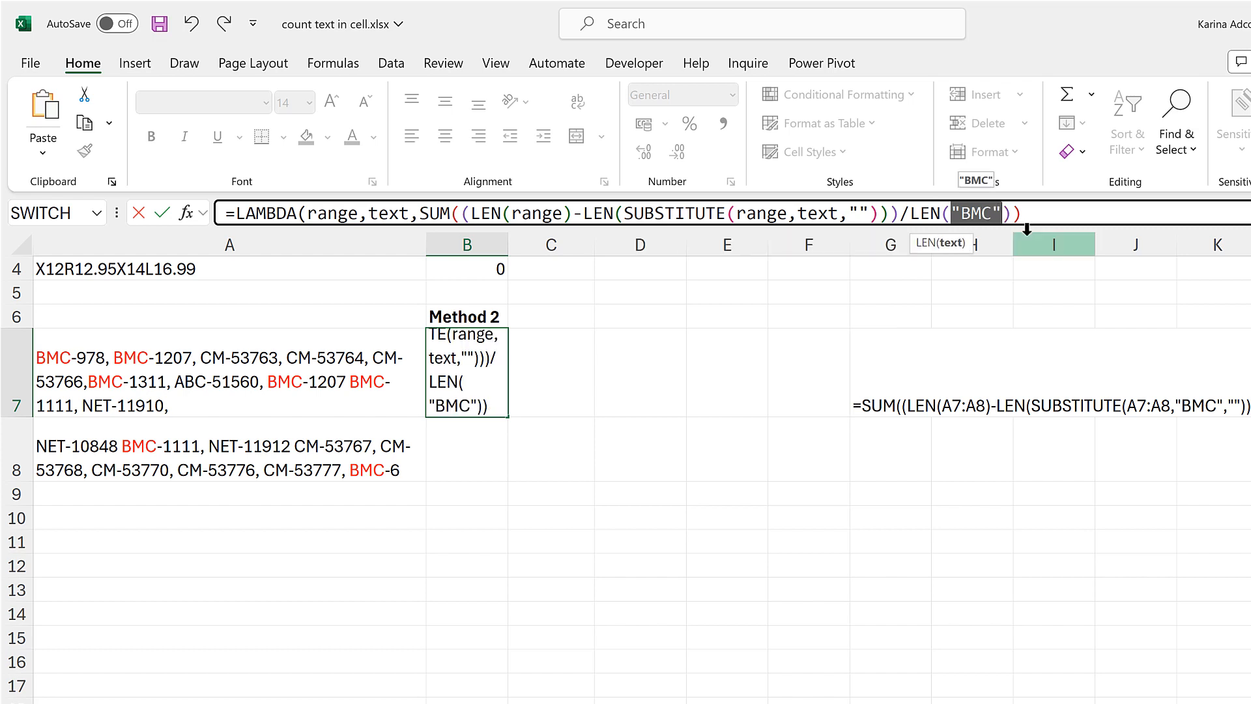
{"action": "type", "text": "text"}
- Close the LAMBDA in B7 and append the test arguments (A7:A8,"BMC") to the formula
{"action": "left_click", "coordinate": [1092, 221]}
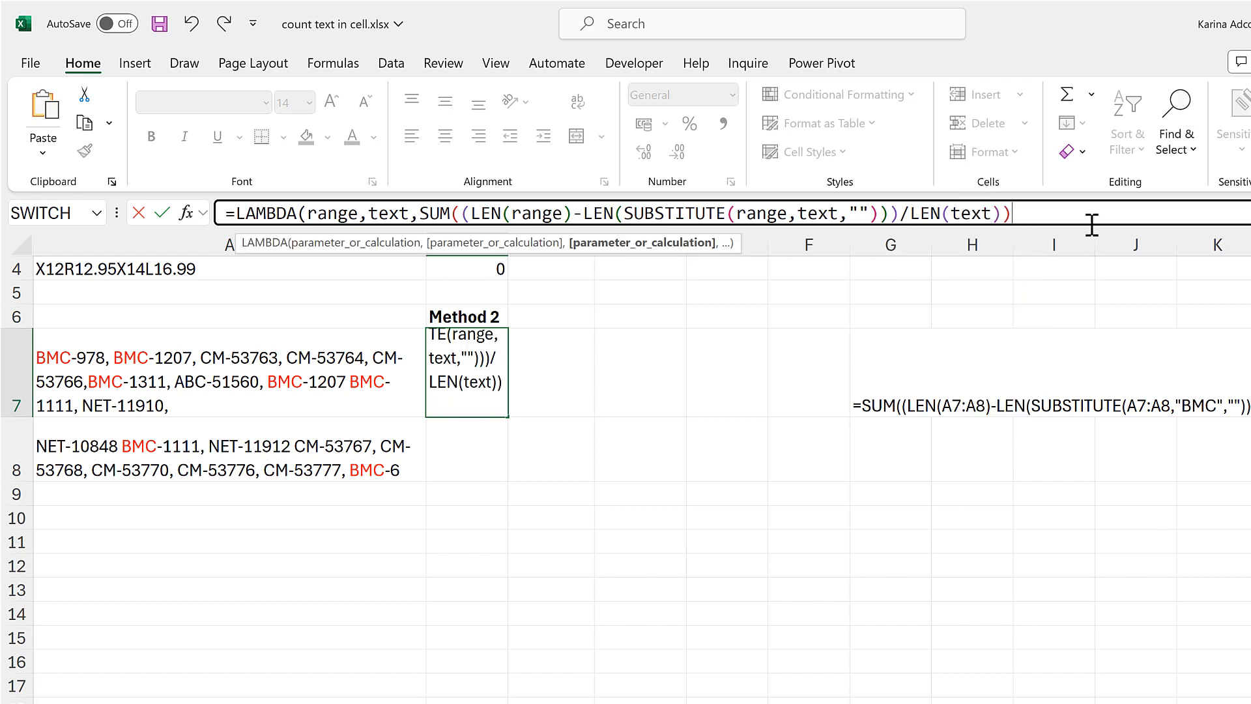
{"action": "type", "text": ")("}
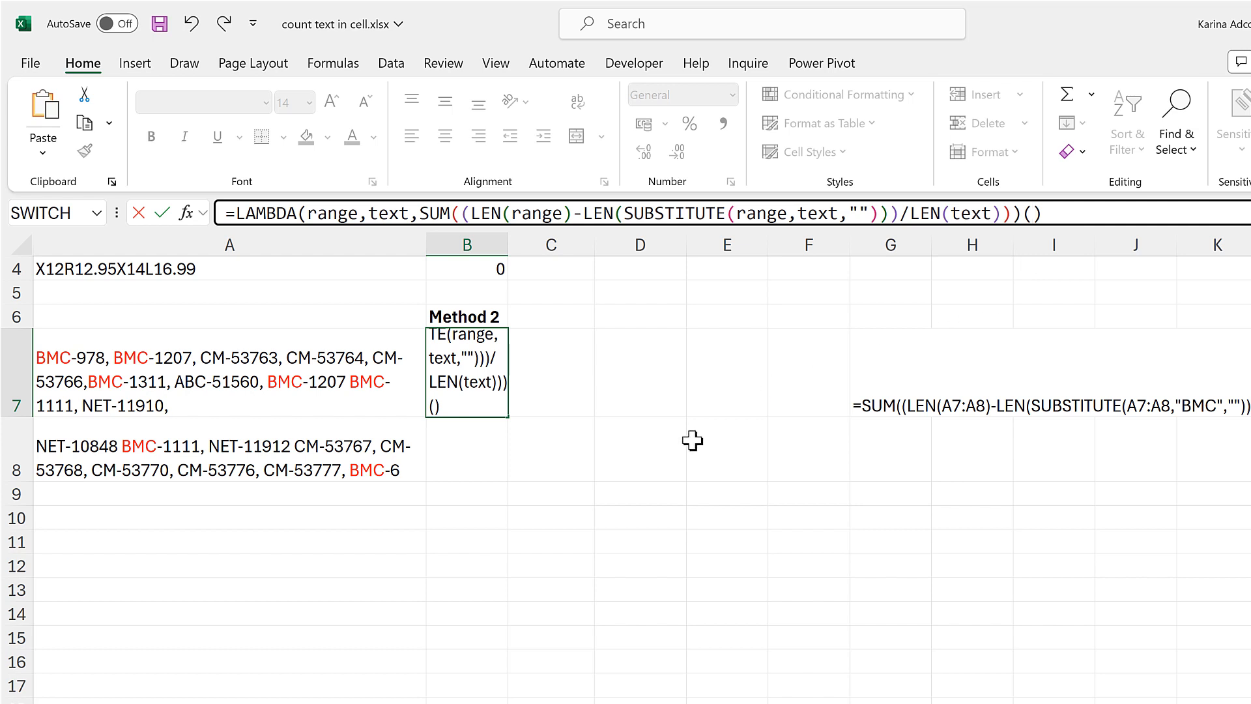
{"action": "left_click_drag", "start_coordinate": [289, 361], "coordinate": [286, 451]}
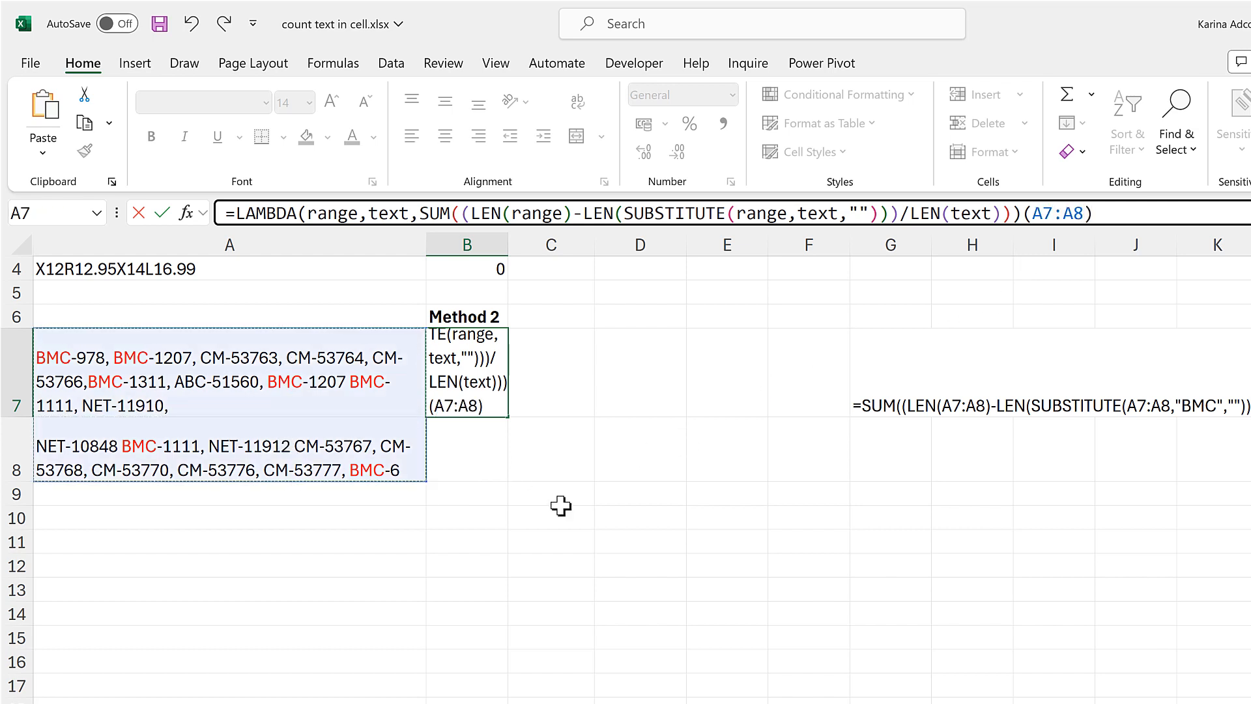
{"action": "type", "text": ","}
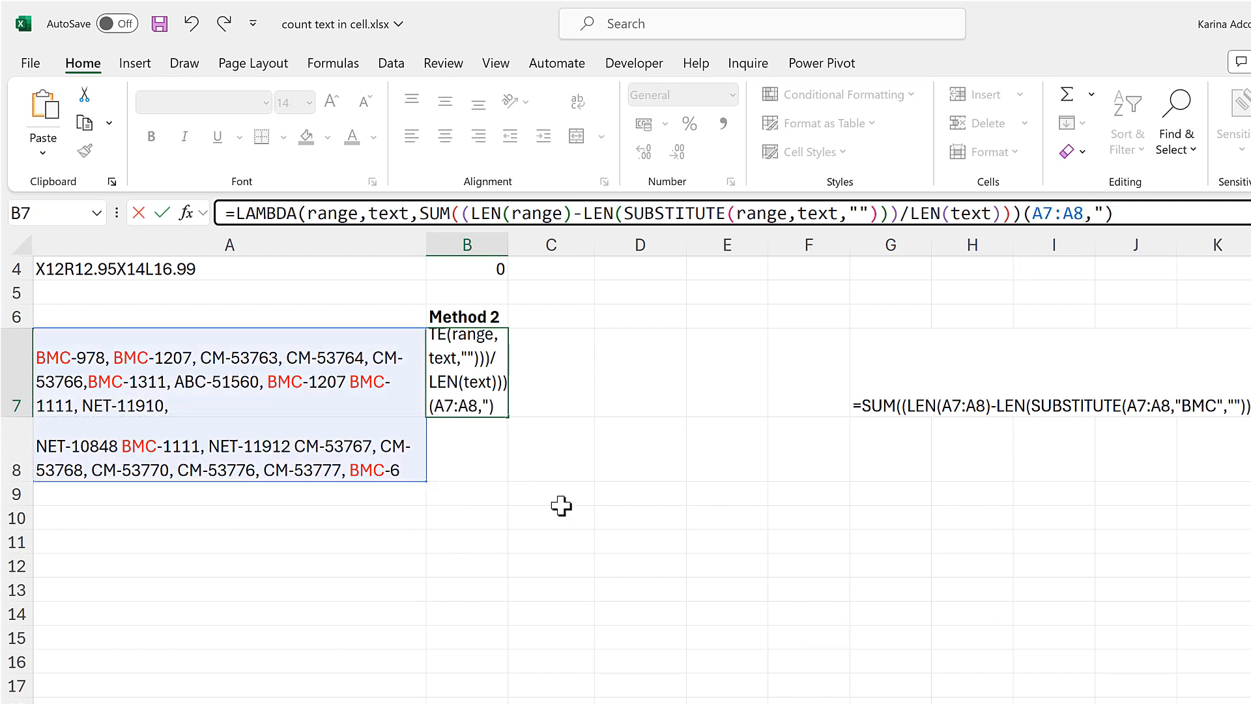
{"action": "type", "text": "\"BMC\""}
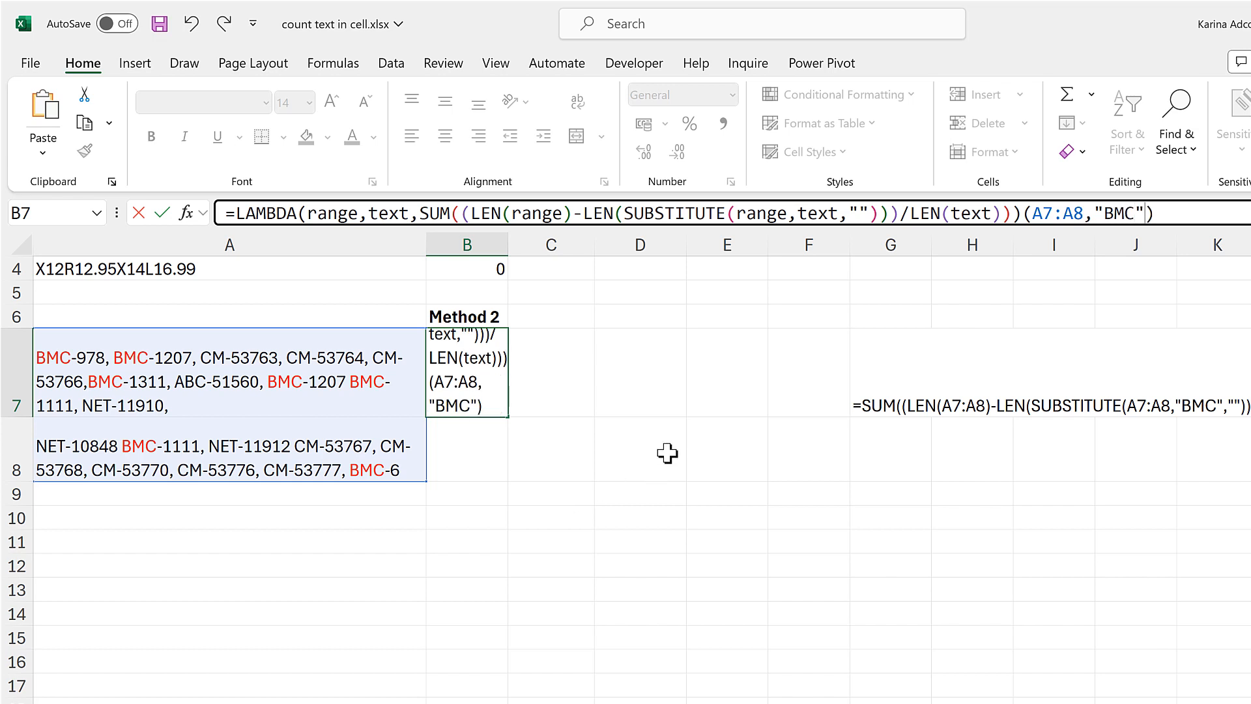
{"action": "key", "text": "Return"}
- Copy the LAMBDA part of the B7 formula without its (A7:A8,"BMC") arguments, leaving the cell as it is
{"action": "left_click", "coordinate": [480, 396]}
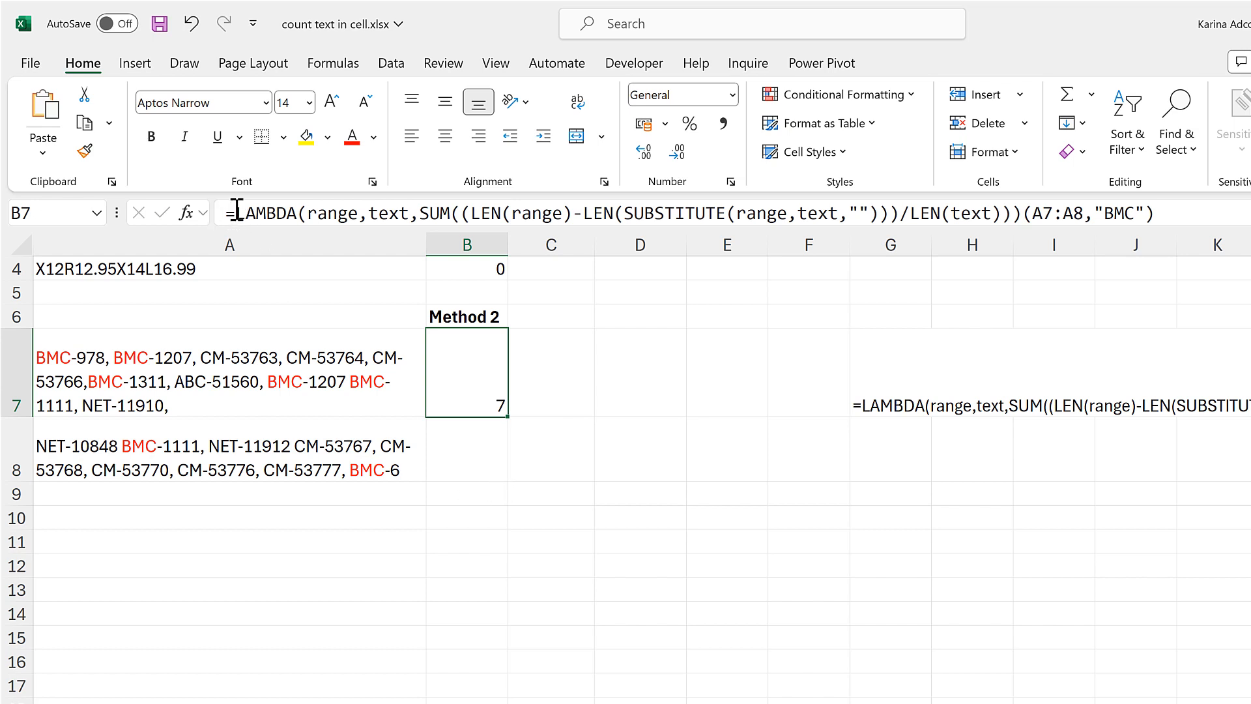
{"action": "left_click_drag", "start_coordinate": [236, 213], "coordinate": [1021, 215]}
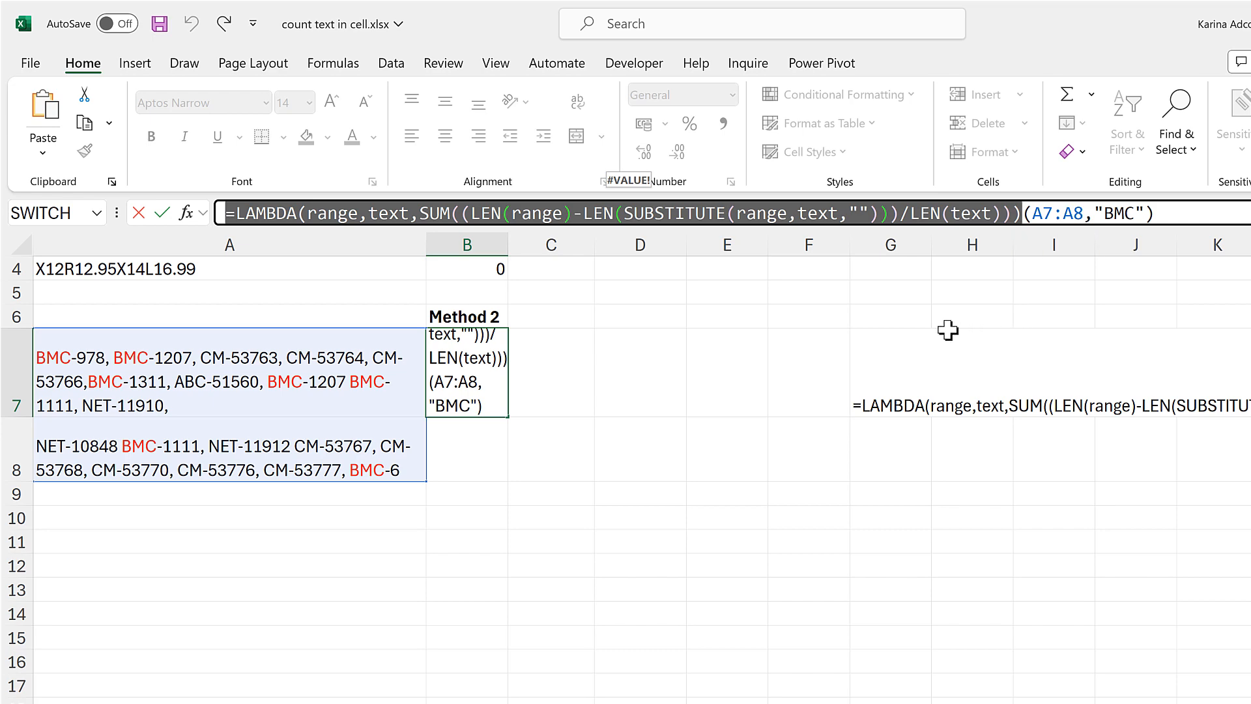
{"action": "key", "text": "ctrl+c"}
{"action": "key", "text": "Escape"}
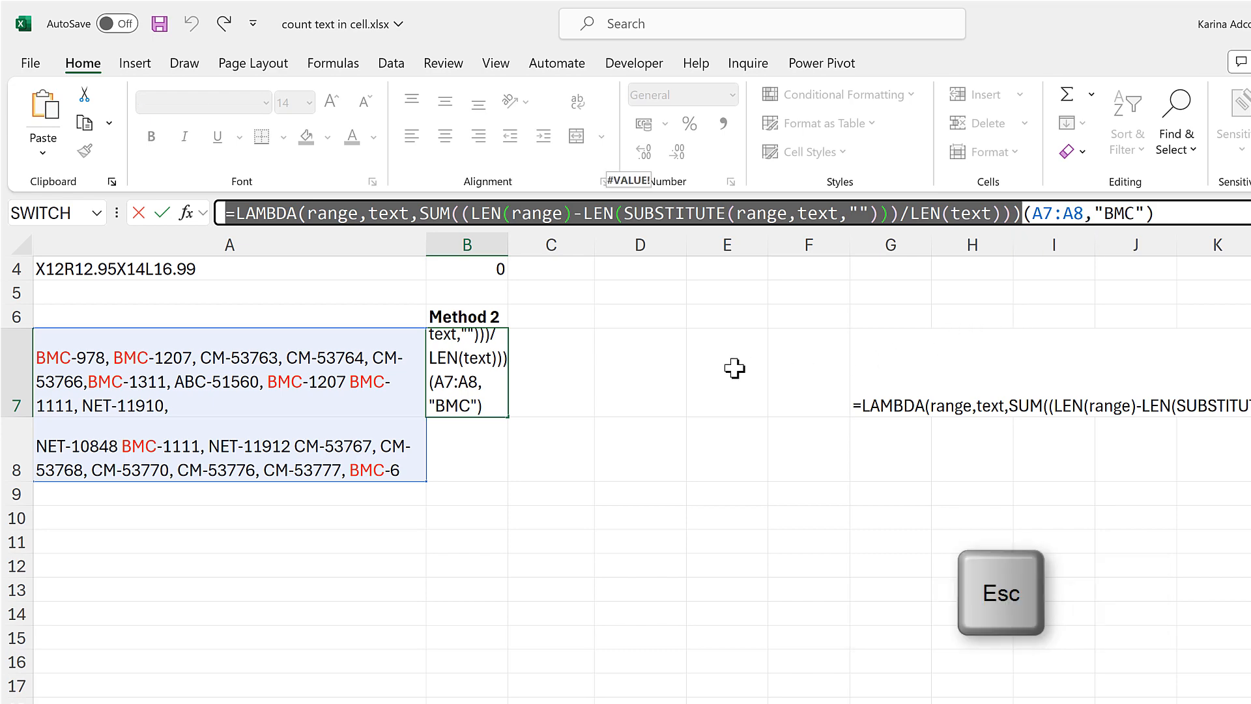
- Define a workbook-scoped name CountText that refers to the copied LAMBDA formula
{"action": "left_click", "coordinate": [333, 63]}
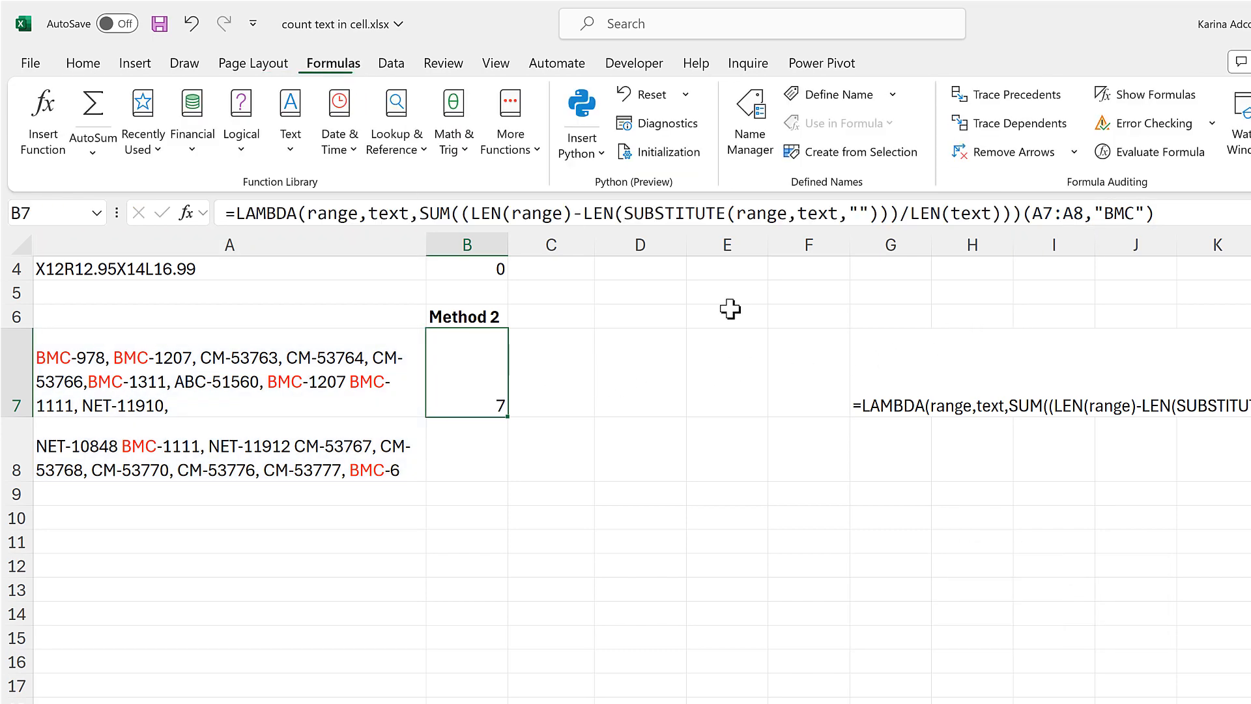
{"action": "left_click", "coordinate": [832, 103]}
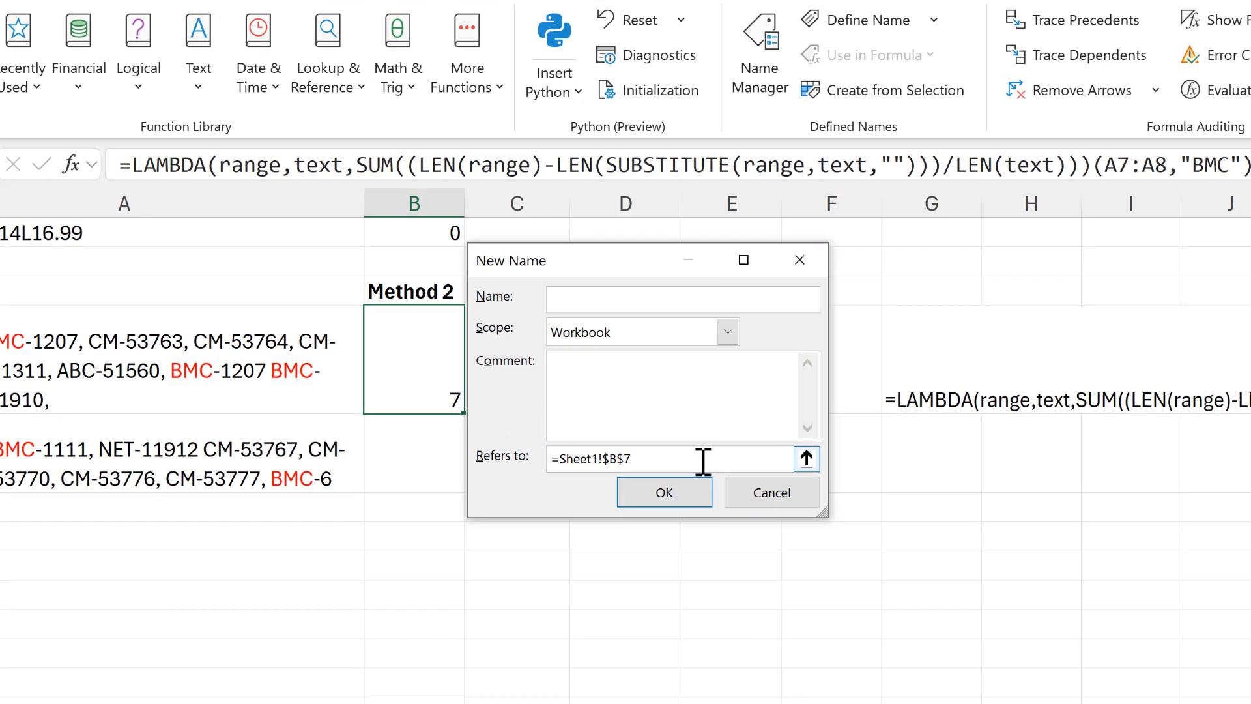
{"action": "type", "text": "CountText"}
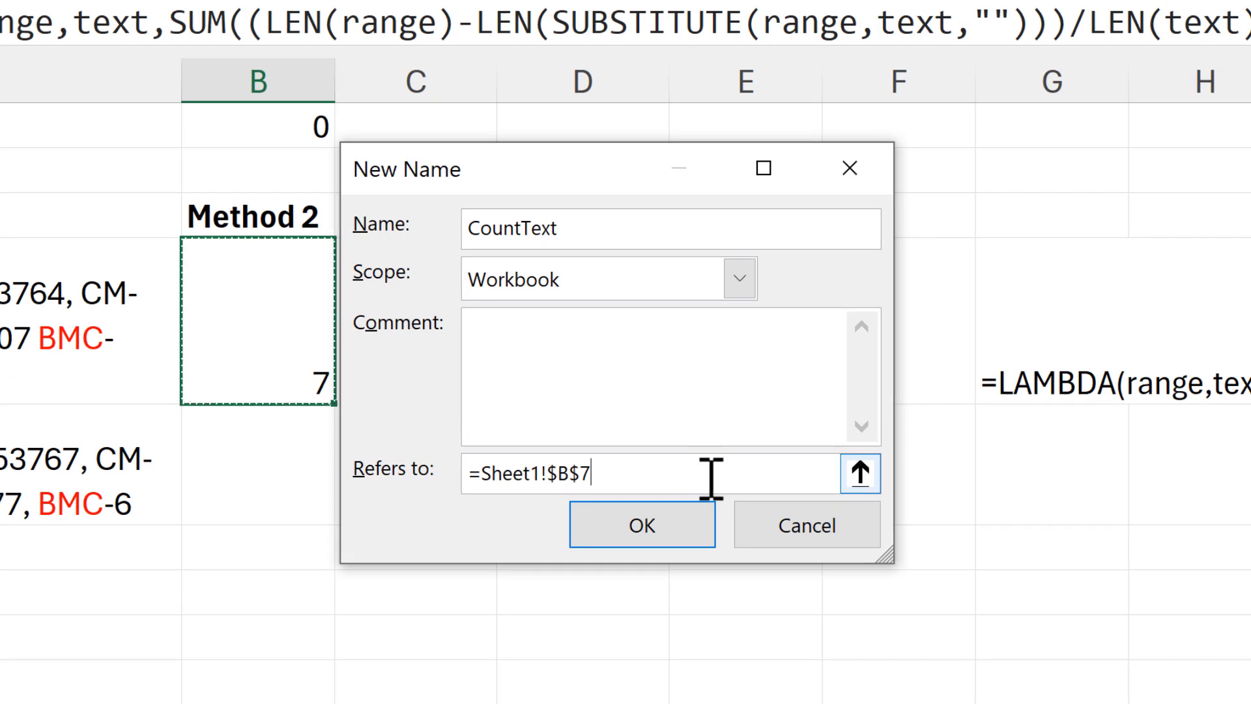
{"action": "left_click_drag", "start_coordinate": [703, 479], "coordinate": [439, 482]}
{"action": "key", "text": "ctrl+v"}
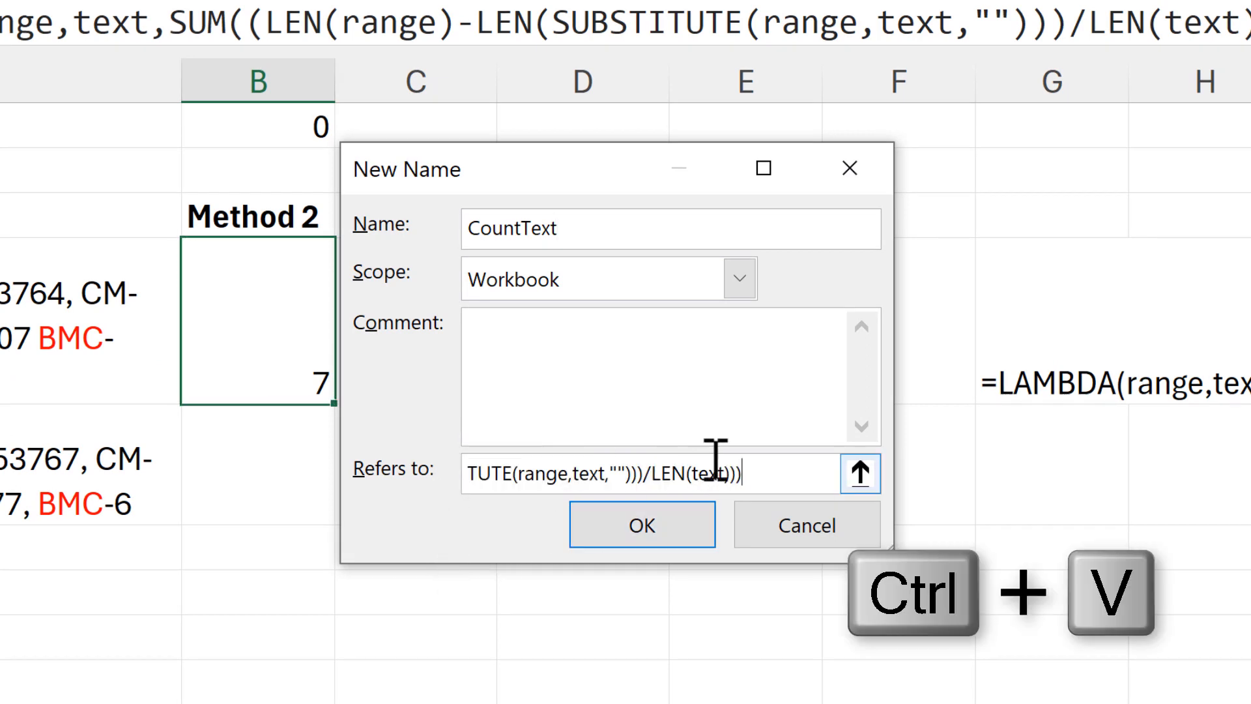
{"action": "key", "text": "Tab"}
{"action": "left_click", "coordinate": [533, 474]}
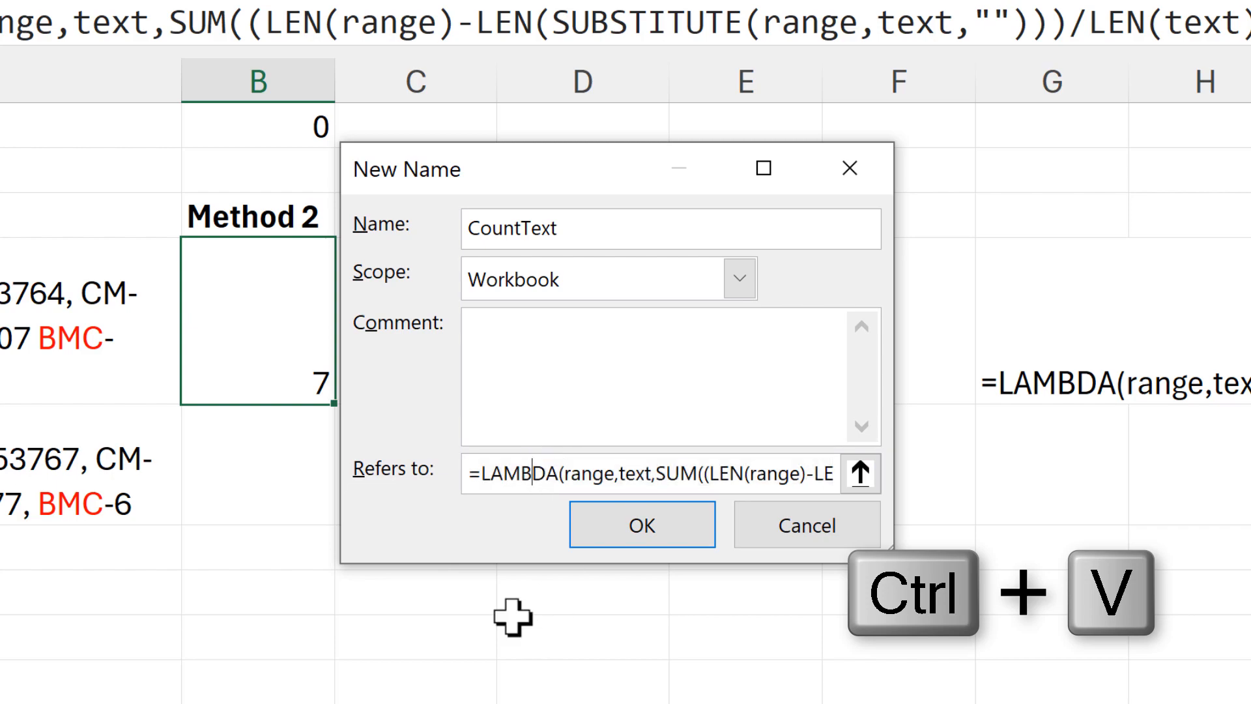
{"action": "left_click", "coordinate": [612, 538]}
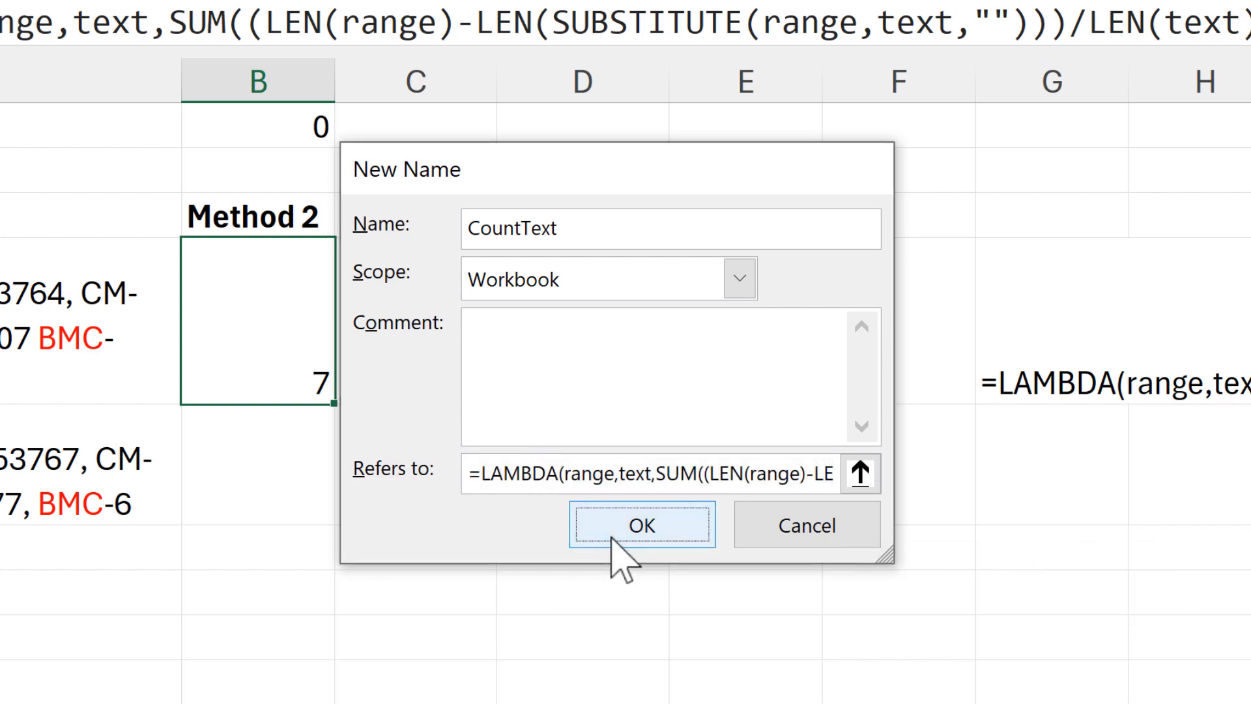
- Enter =CountText(A2,"Shirt") in C2 to count the word in A2 with the custom function
{"action": "left_click", "coordinate": [549, 346]}
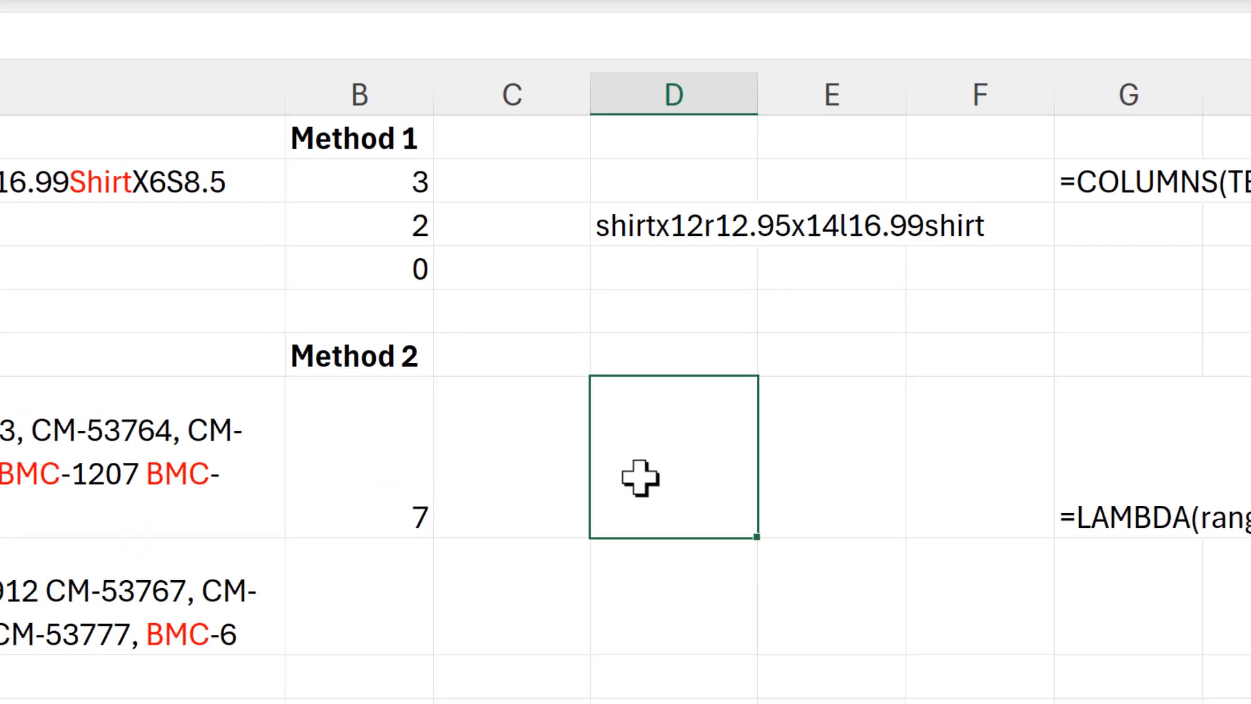
{"action": "left_click", "coordinate": [670, 202]}
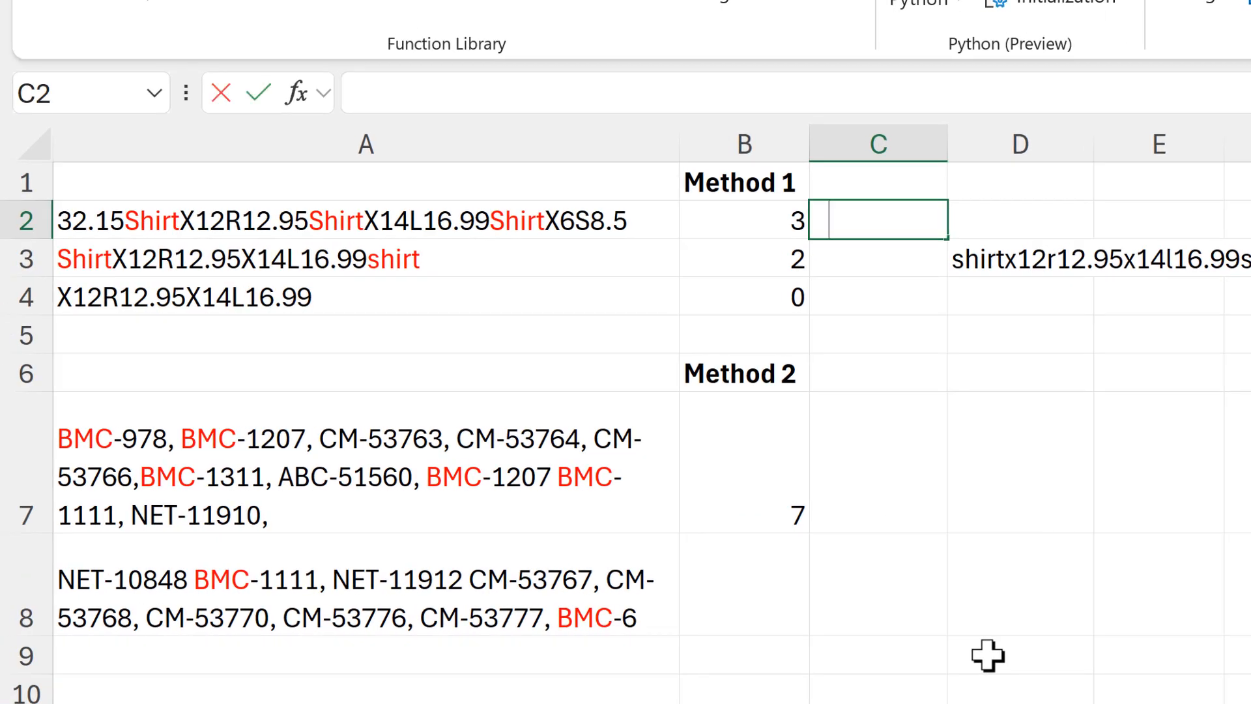
{"action": "type", "text": "=count"}
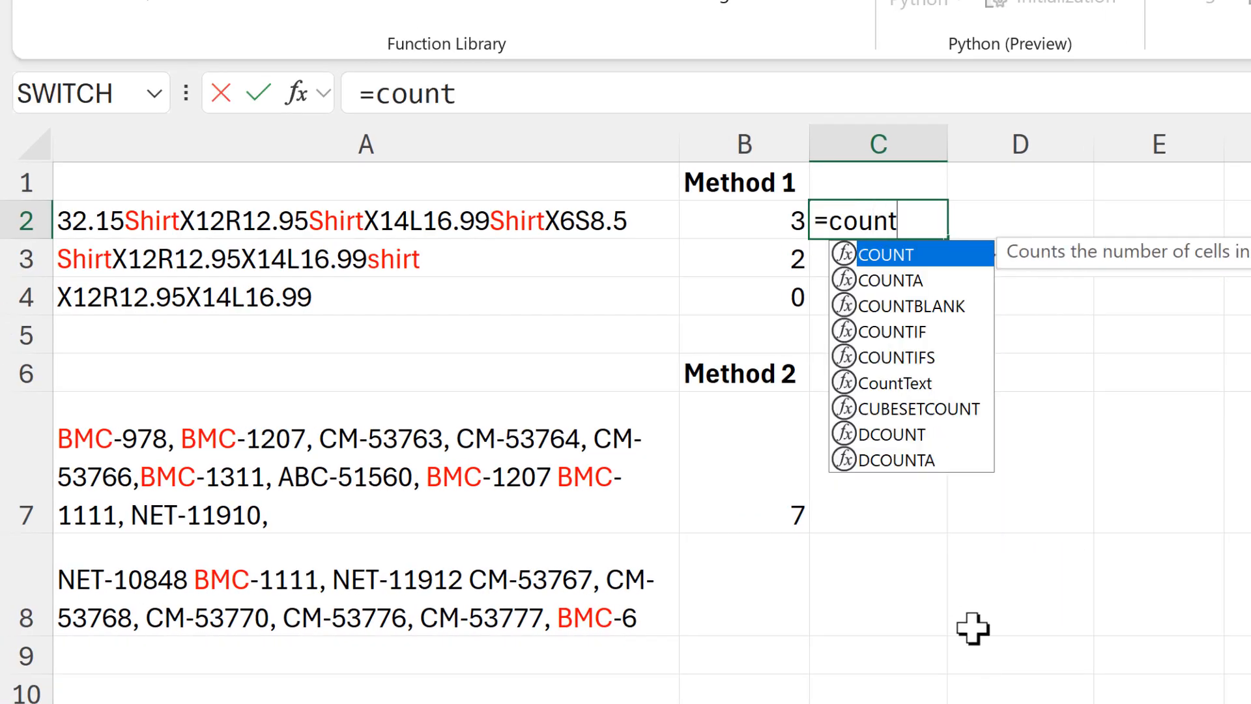
{"action": "double_click", "coordinate": [876, 383]}
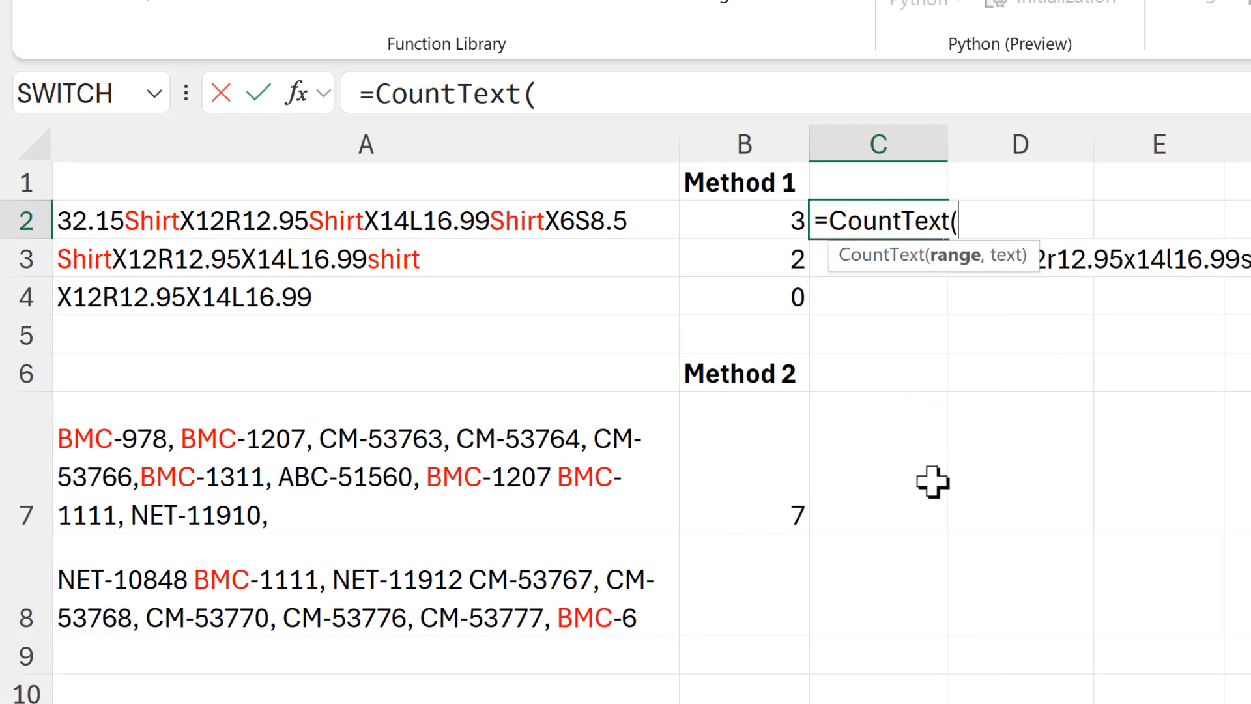
{"action": "left_click", "coordinate": [503, 228]}
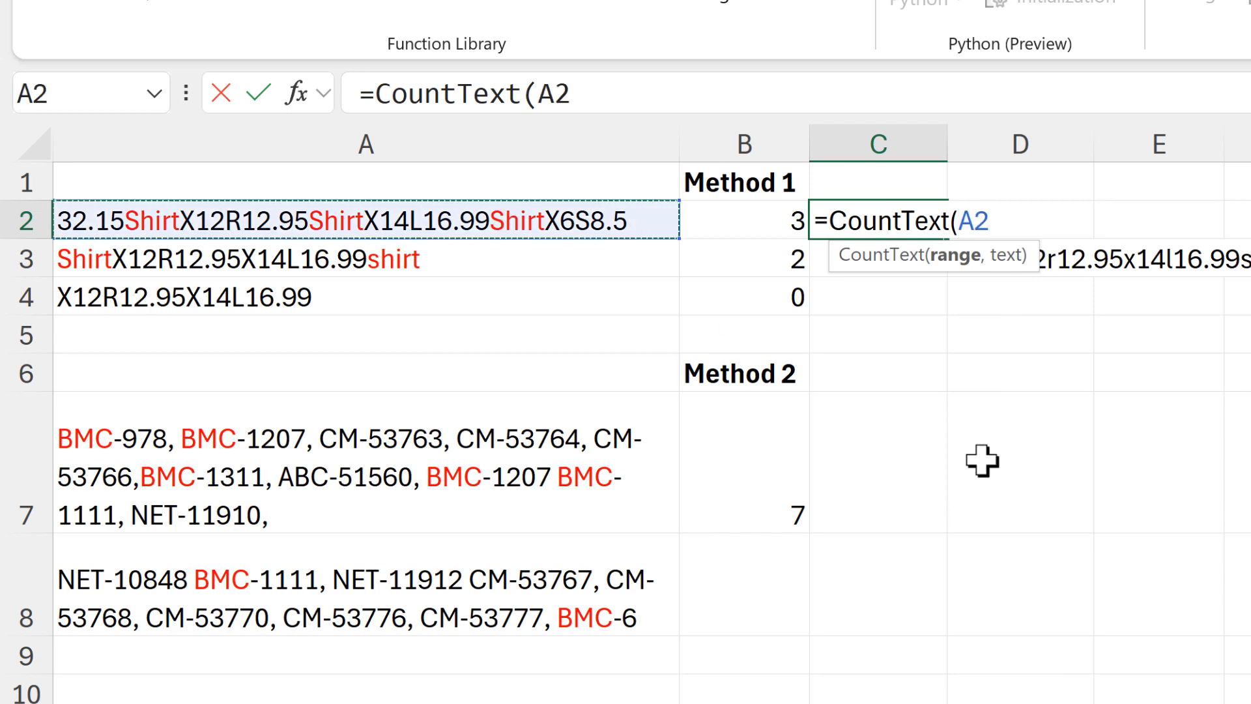
{"action": "type", "text": ","}
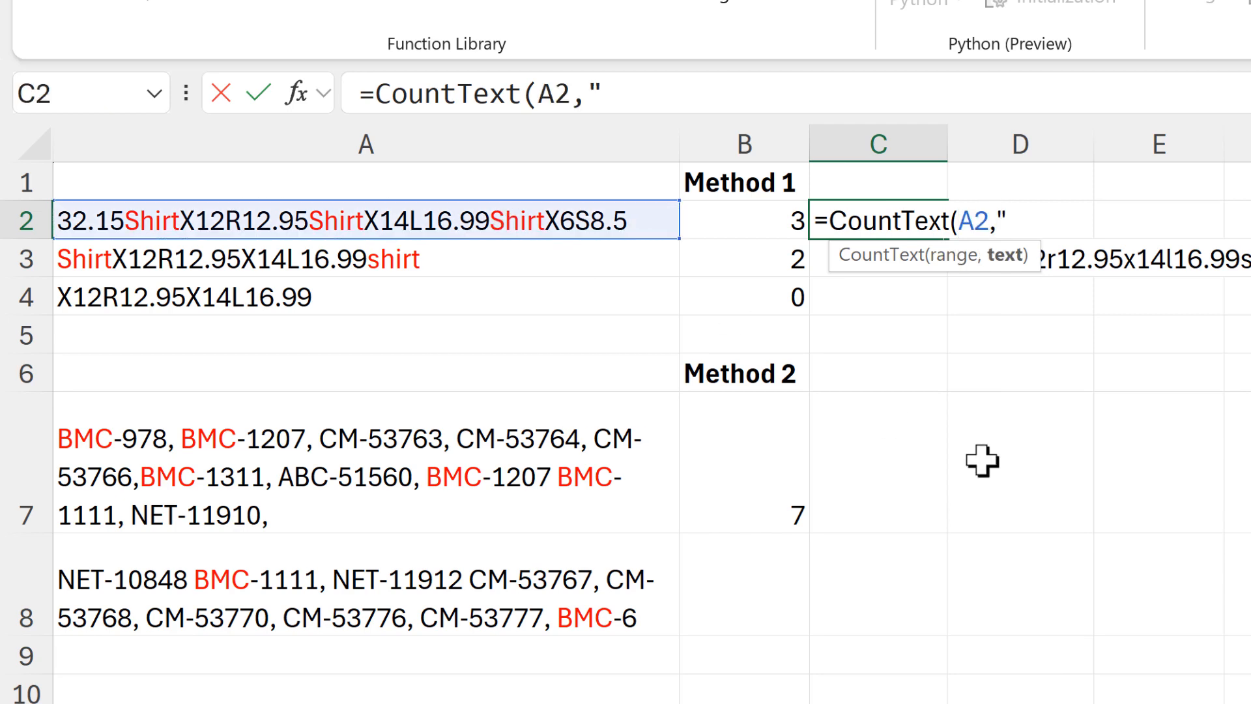
{"action": "type", "text": "\"Shirt"}
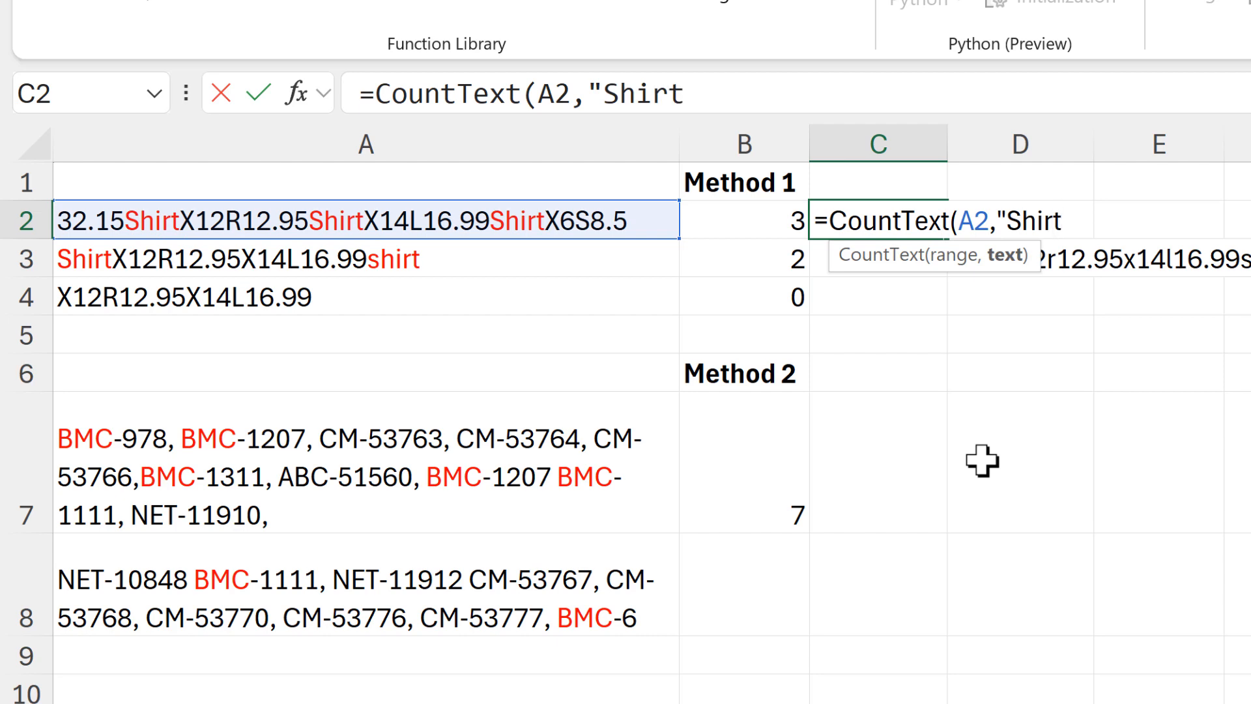
{"action": "type", "text": "\")"}
{"action": "key", "text": "Return"}
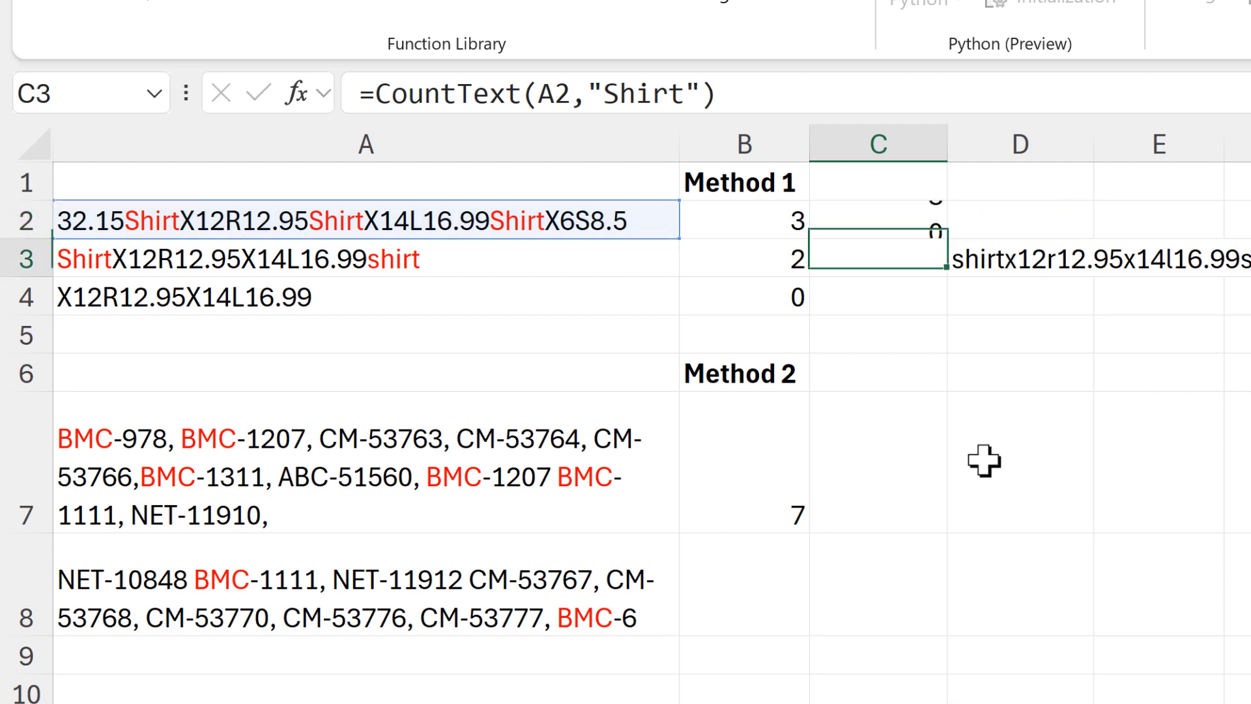
{"action": "key", "text": "Up"}
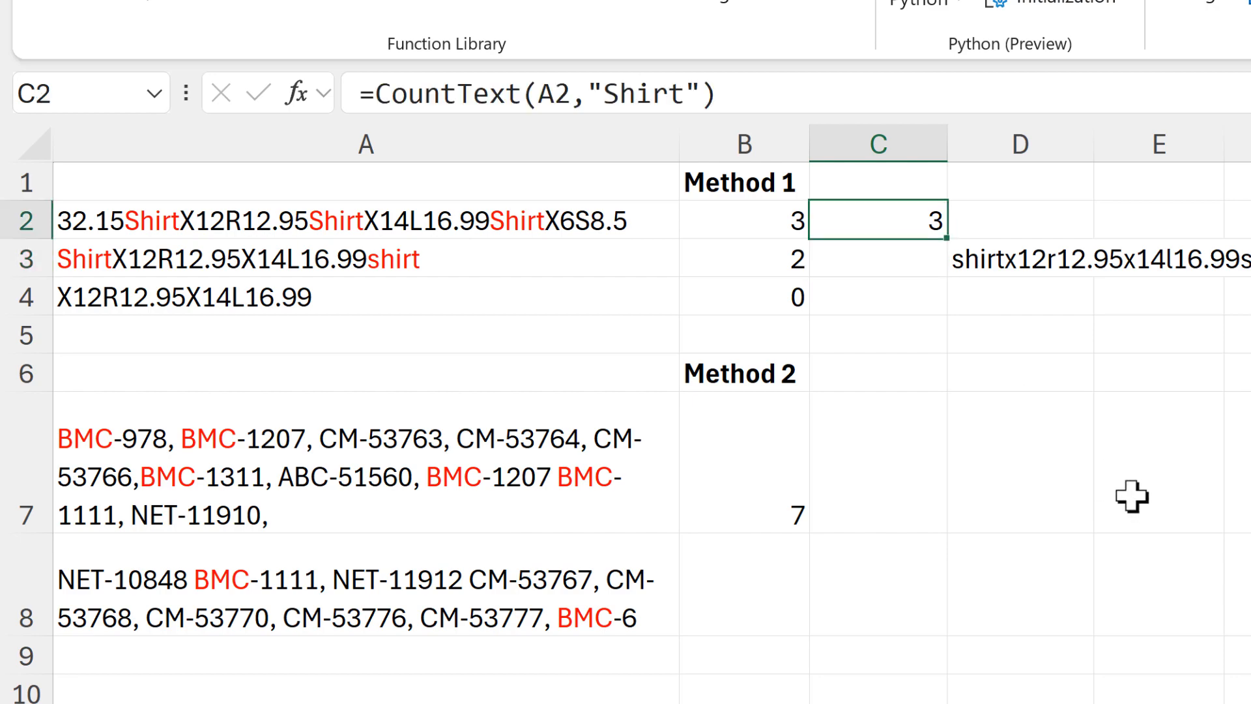
{"action": "left_click", "coordinate": [1069, 438]}
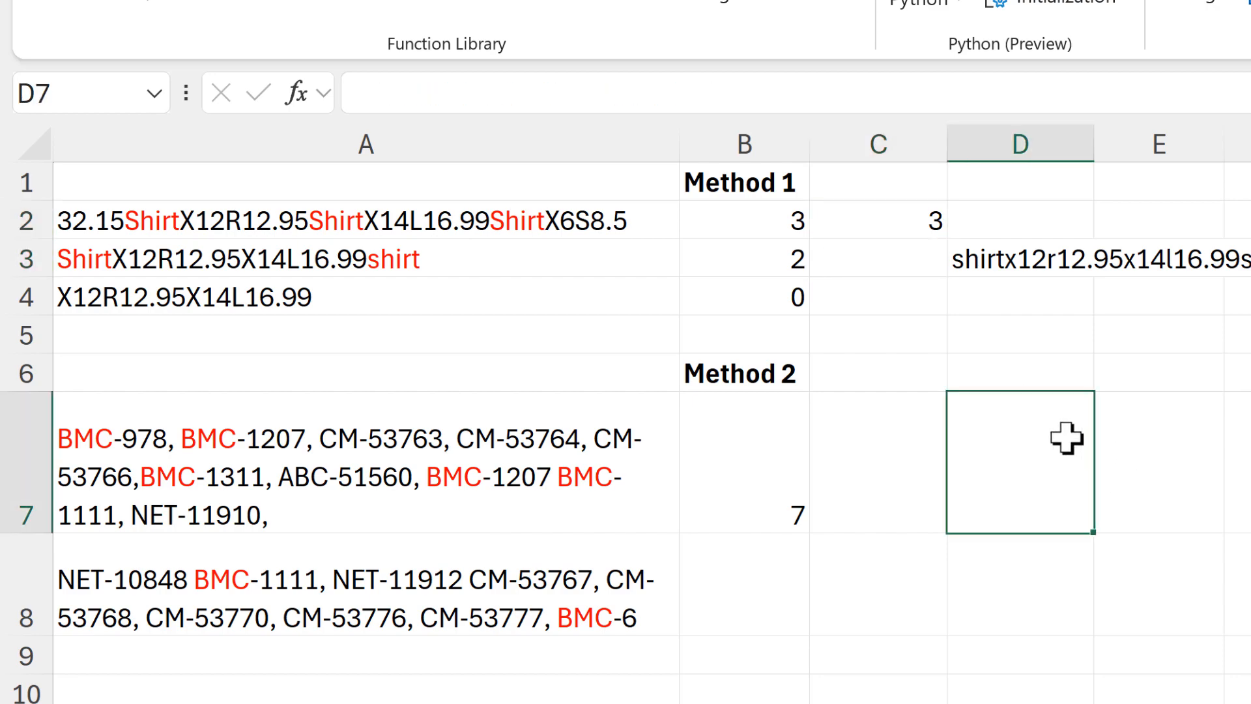